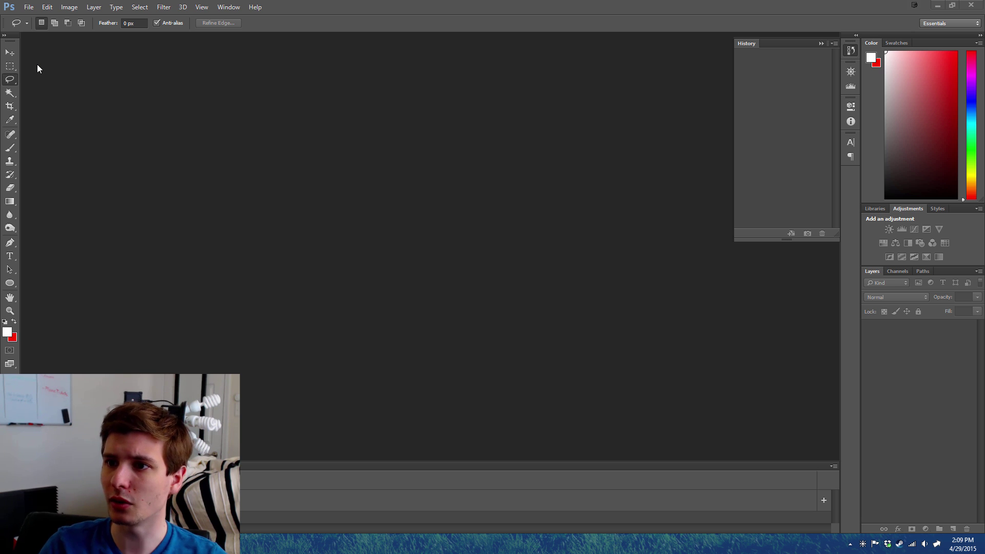
Create a transparent 1920 × 1080 px, 72 ppi document and zoom out to show the whole canvas.
click(30, 8)
click(37, 19)
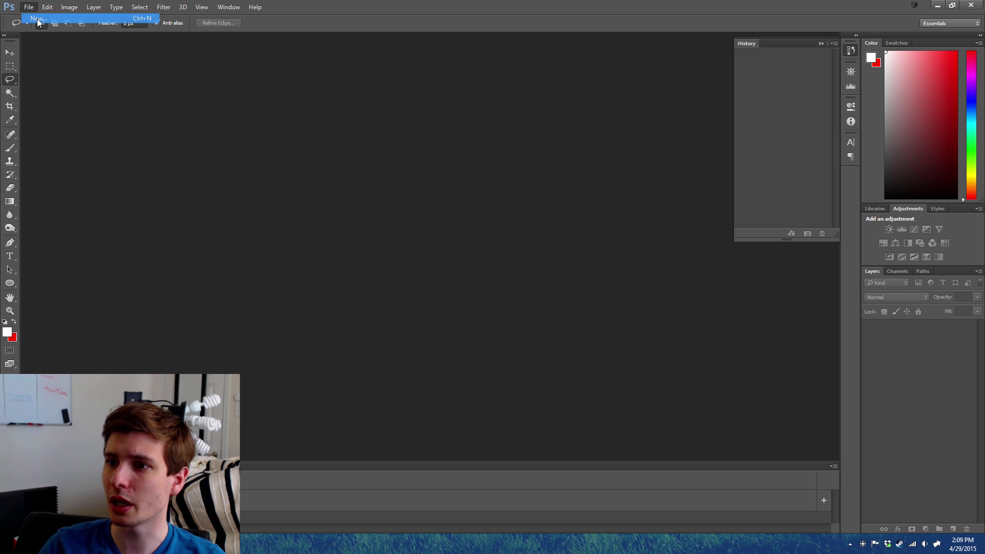
click(236, 243)
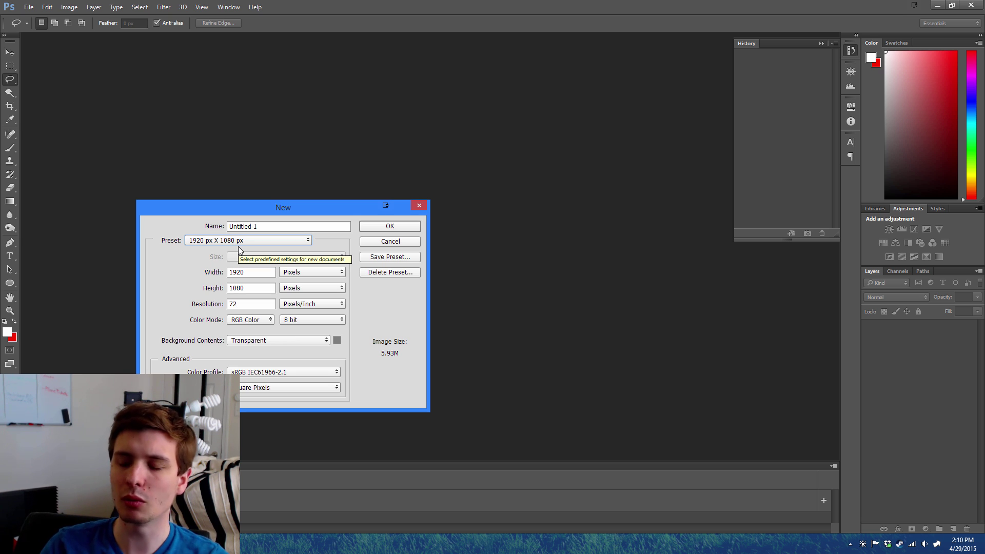
click(251, 305)
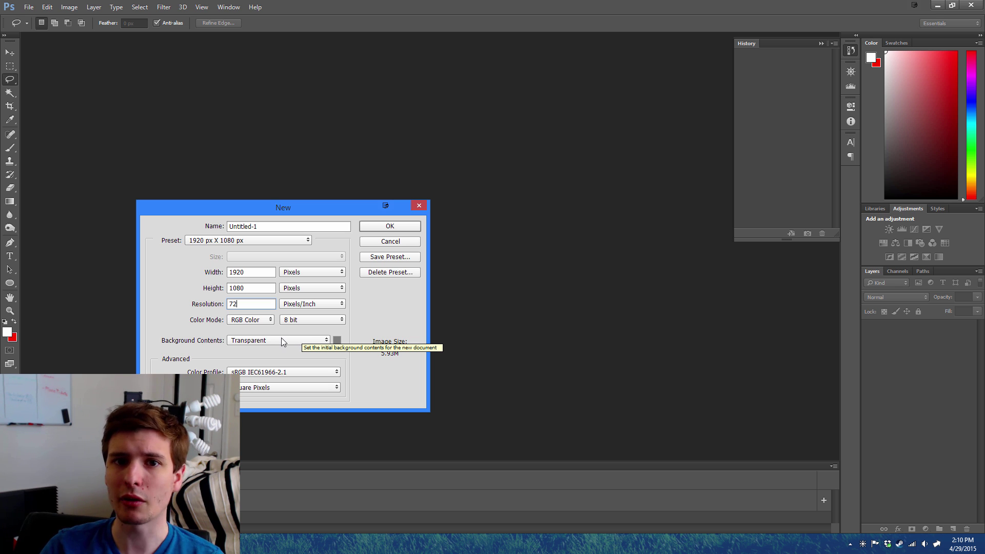
click(389, 228)
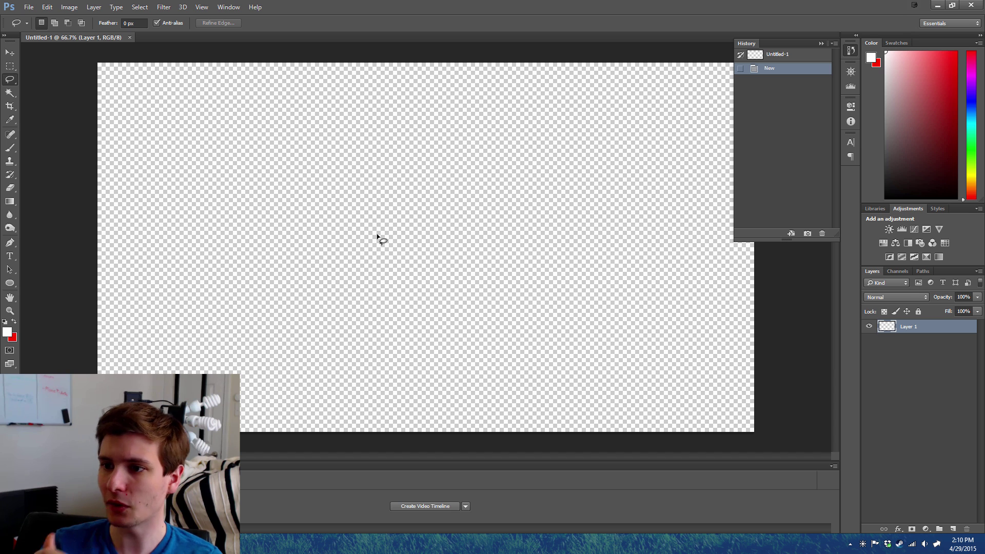
click(10, 311)
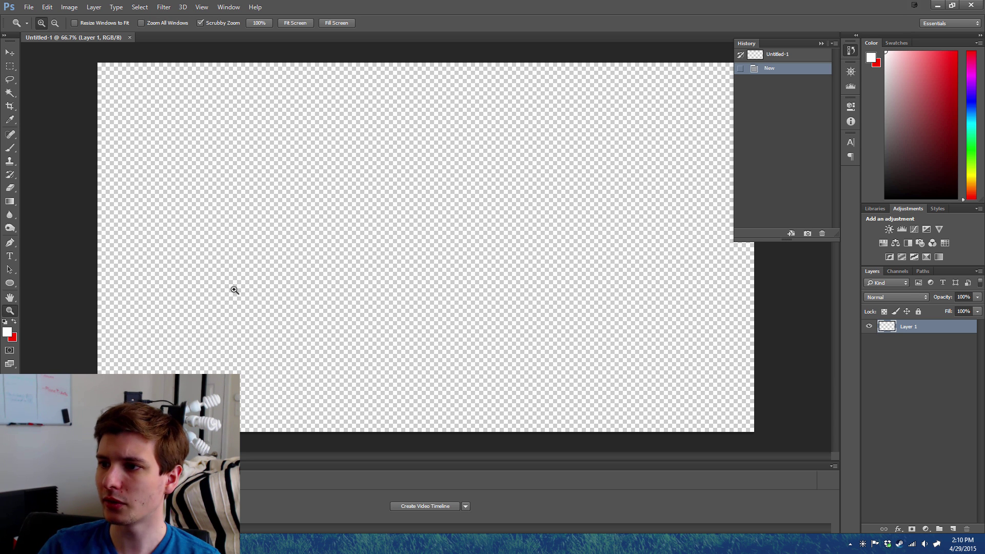
drag(231, 288, 215, 288)
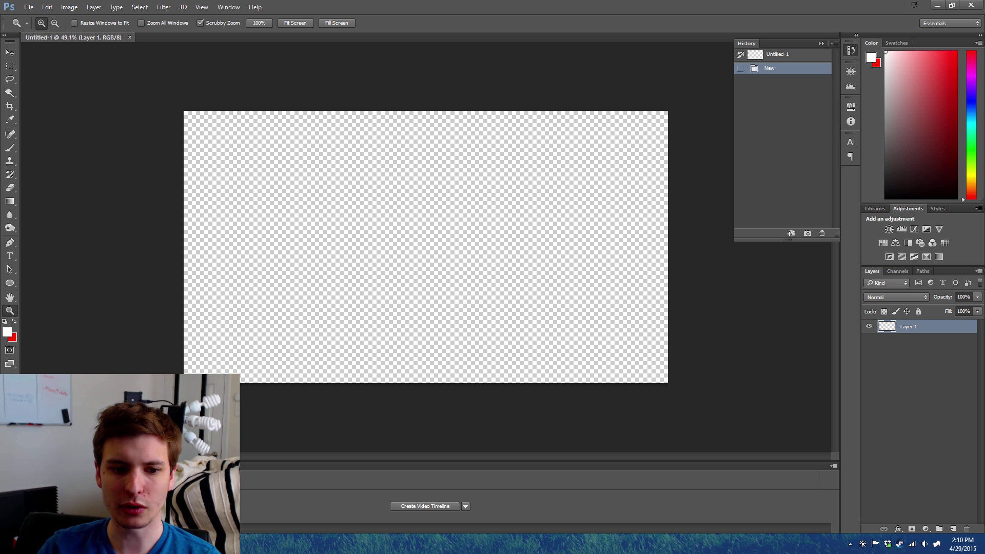
In the Promo Shots folder window, open the raw photo HT6A0926.CR2 in Camera Raw.
key(alt+Tab)
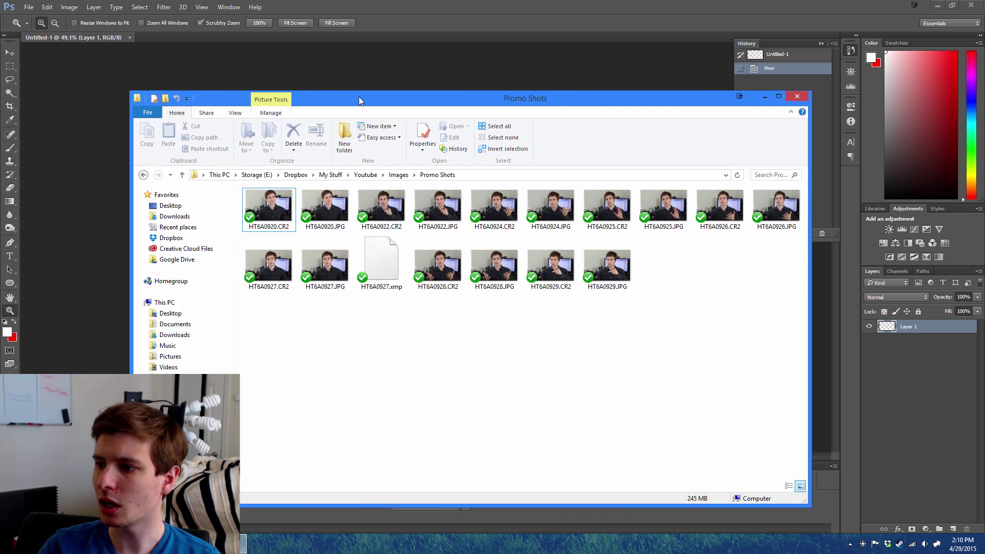
drag(359, 96, 326, 92)
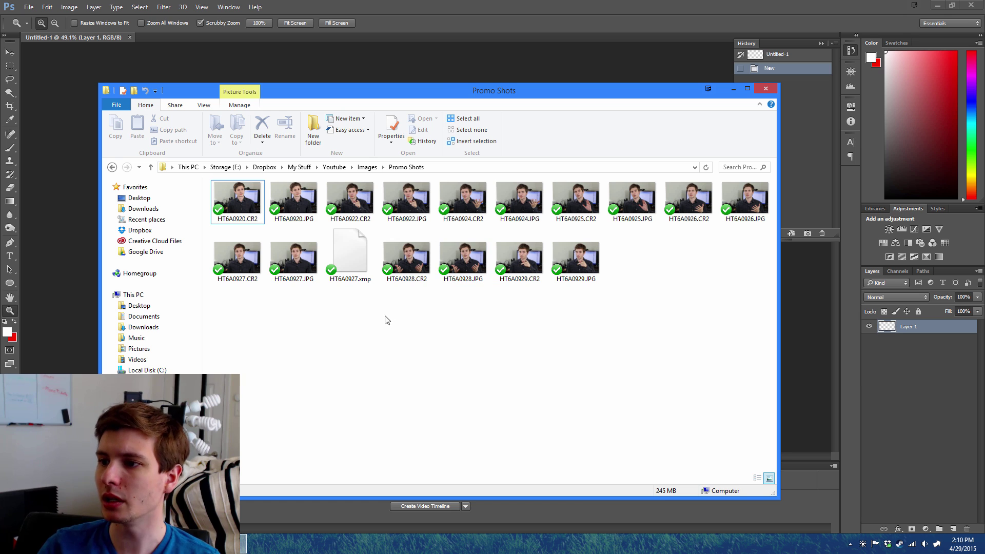
drag(385, 318, 347, 319)
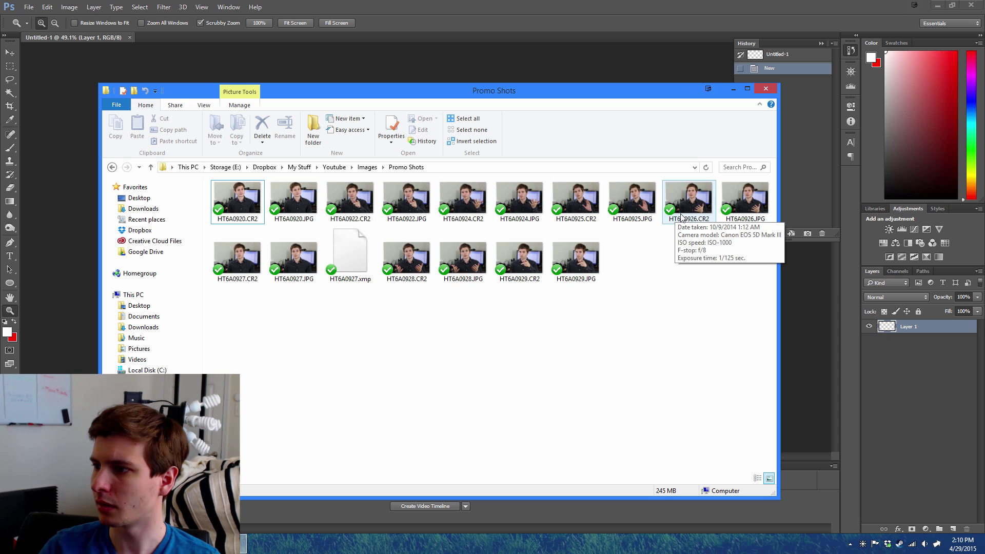
click(749, 218)
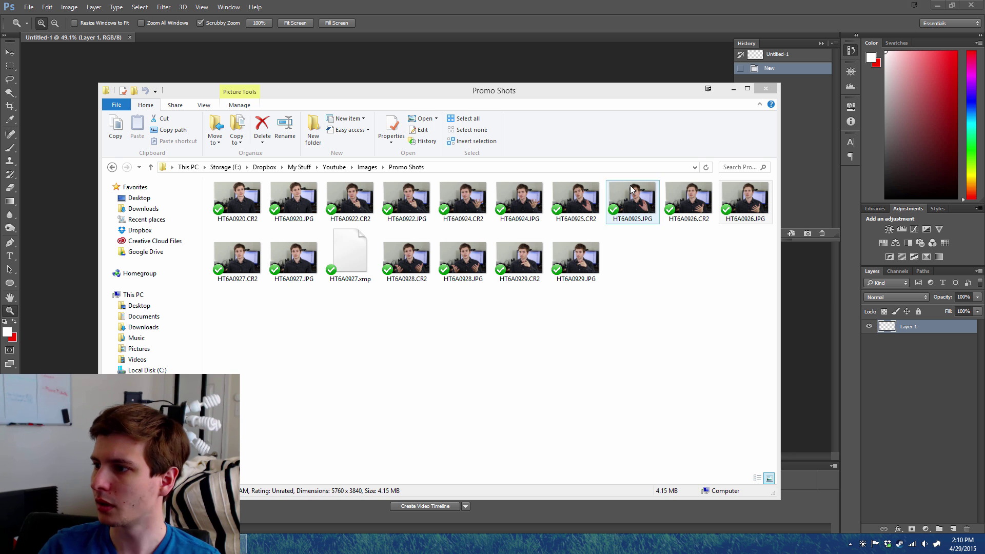
double_click(685, 194)
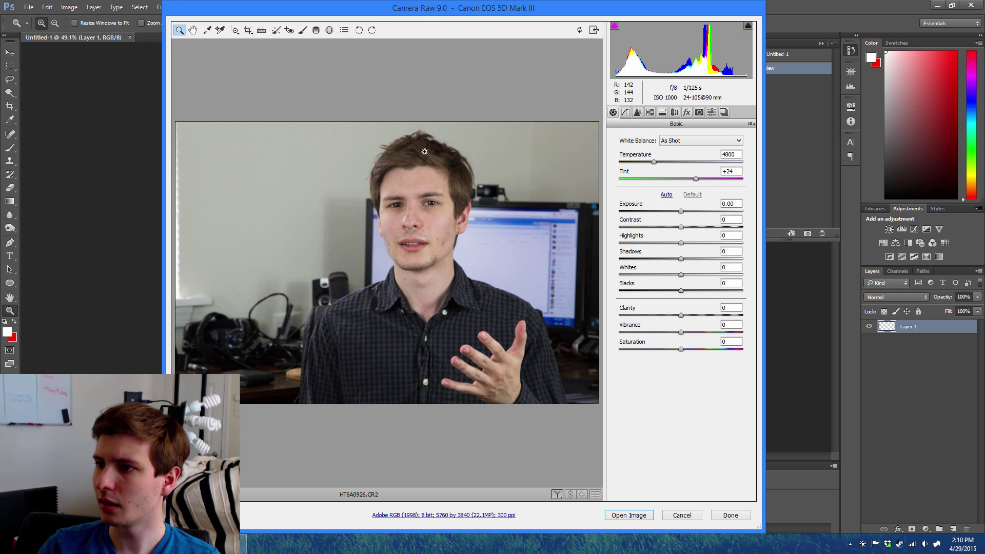
Set Exposure to +0.15, raise Saturation then ease it back, and open the image in Photoshop.
drag(363, 18, 363, 17)
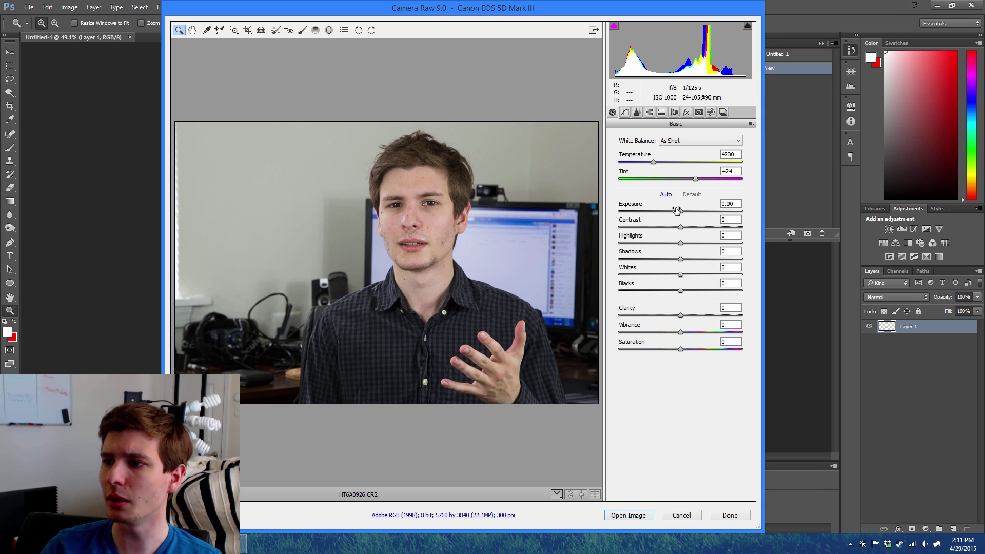
drag(679, 211, 683, 213)
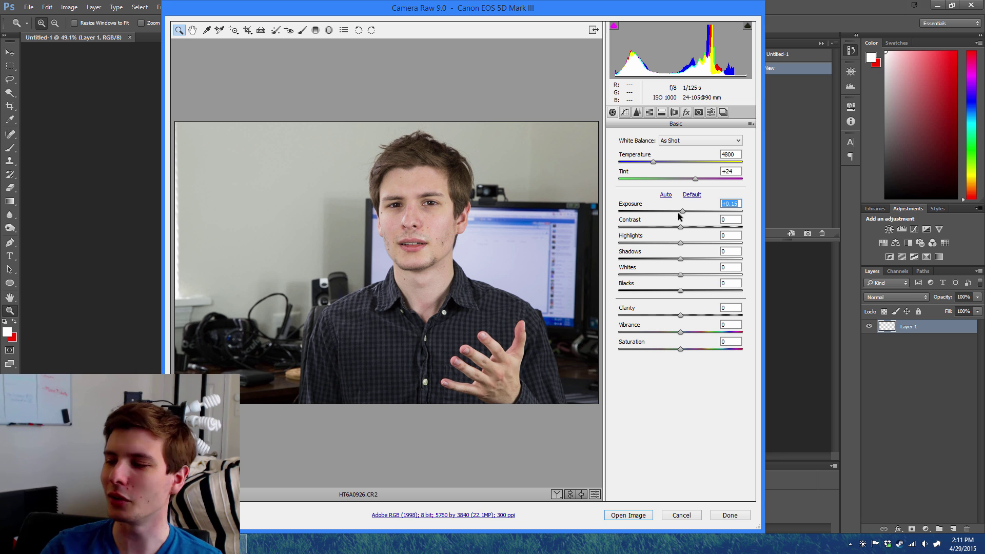
drag(679, 349, 739, 346)
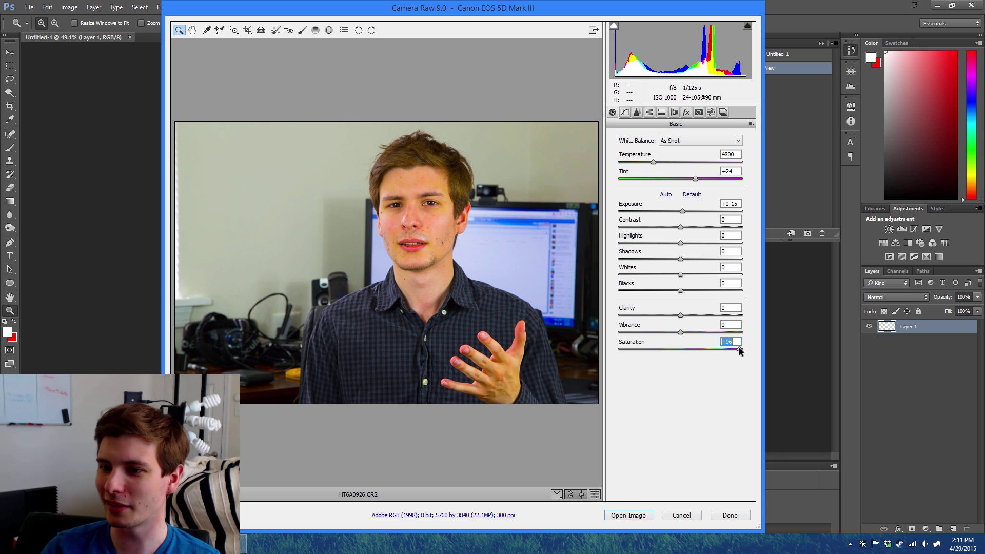
drag(739, 349, 700, 349)
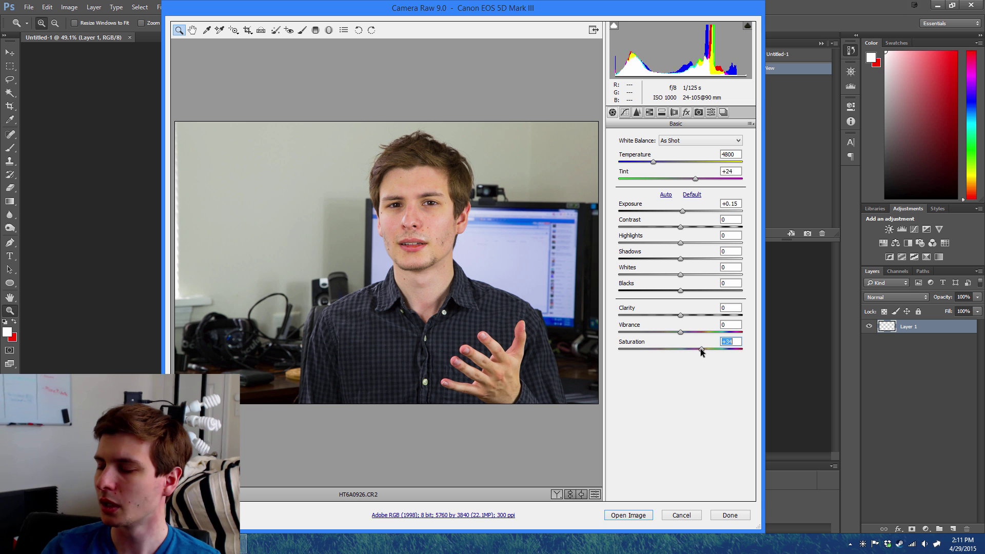
click(620, 516)
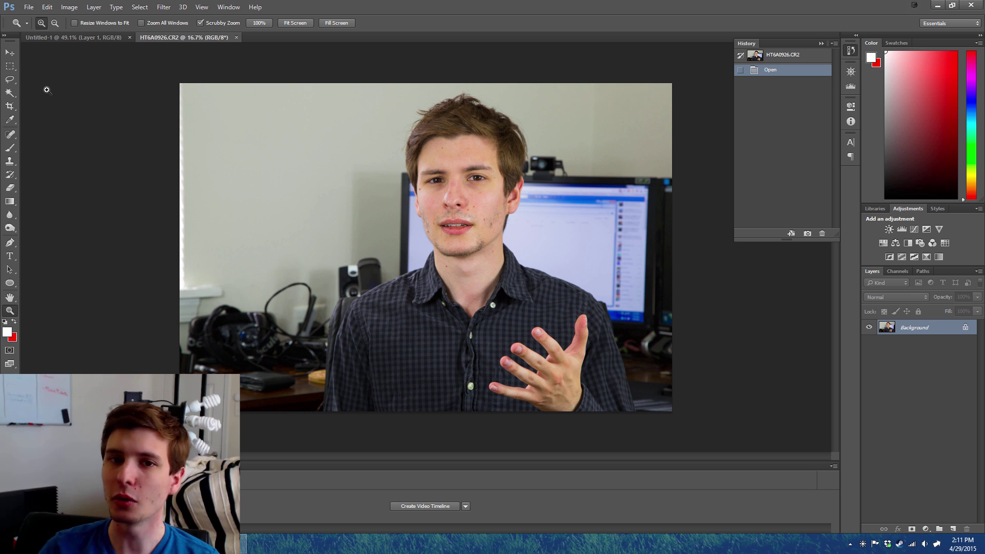
Pick the Quick Selection tool and paint over the man's shirt, neck and chin.
click(9, 66)
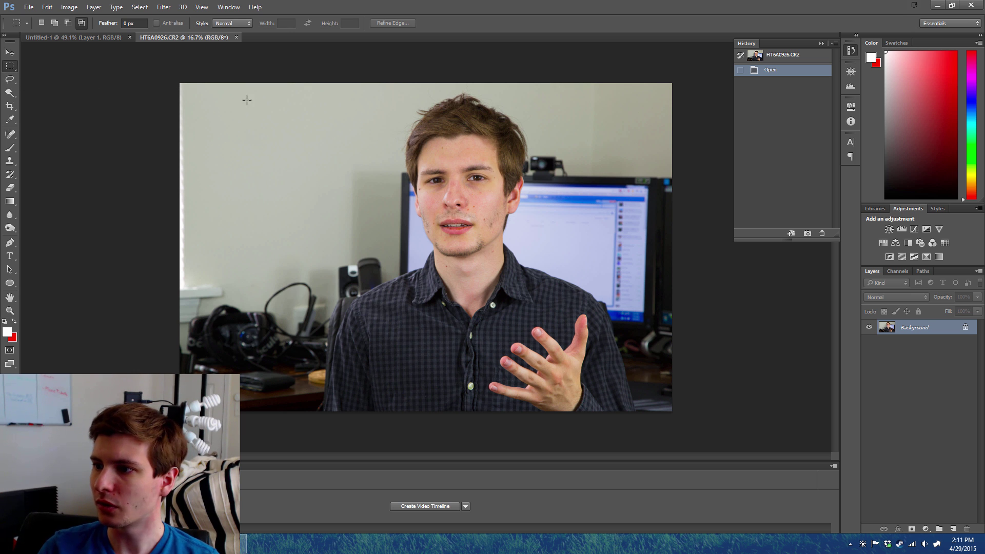
click(10, 93)
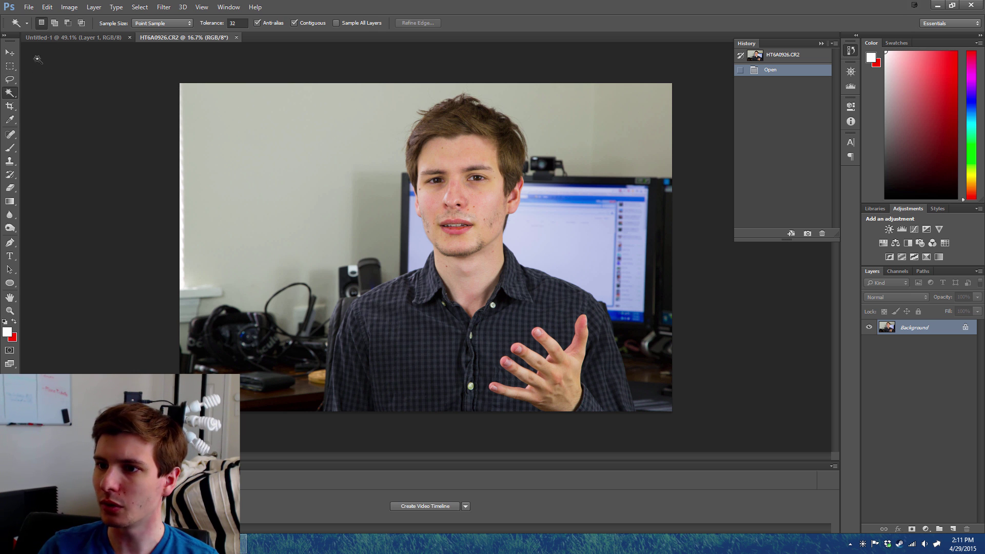
right_click(10, 93)
click(52, 92)
mouse_move(354, 389)
mouse_down()
mouse_move(340, 398)
mouse_move(363, 349)
mouse_move(409, 303)
mouse_move(457, 196)
mouse_move(441, 129)
mouse_move(502, 289)
mouse_move(559, 313)
mouse_move(586, 366)
mouse_move(624, 403)
mouse_move(564, 356)
mouse_up()
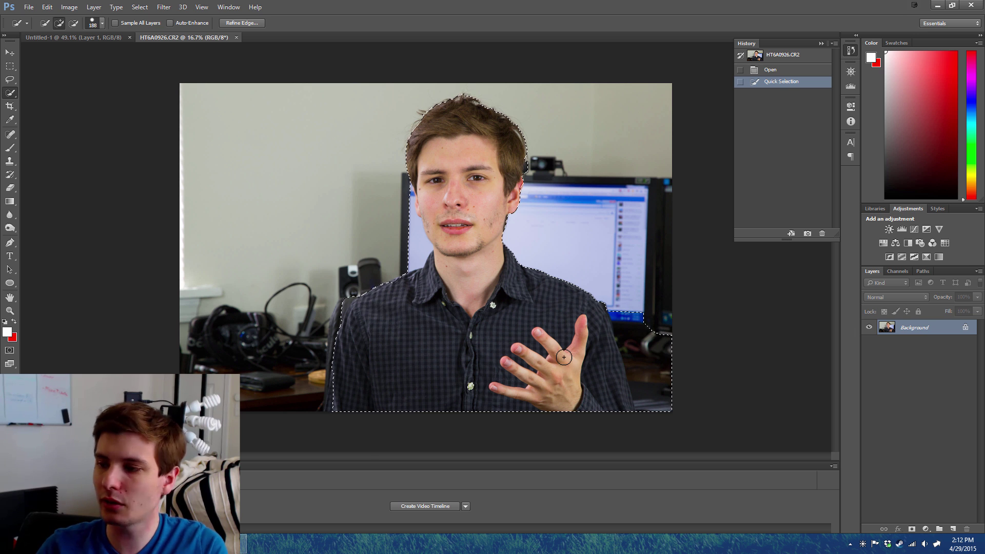
Subtract the monitor, desk and background around the shoulder, body, face and head from the selection.
key(alt)
mouse_move(631, 318)
mouse_down()
mouse_move(647, 331)
mouse_move(666, 389)
mouse_up()
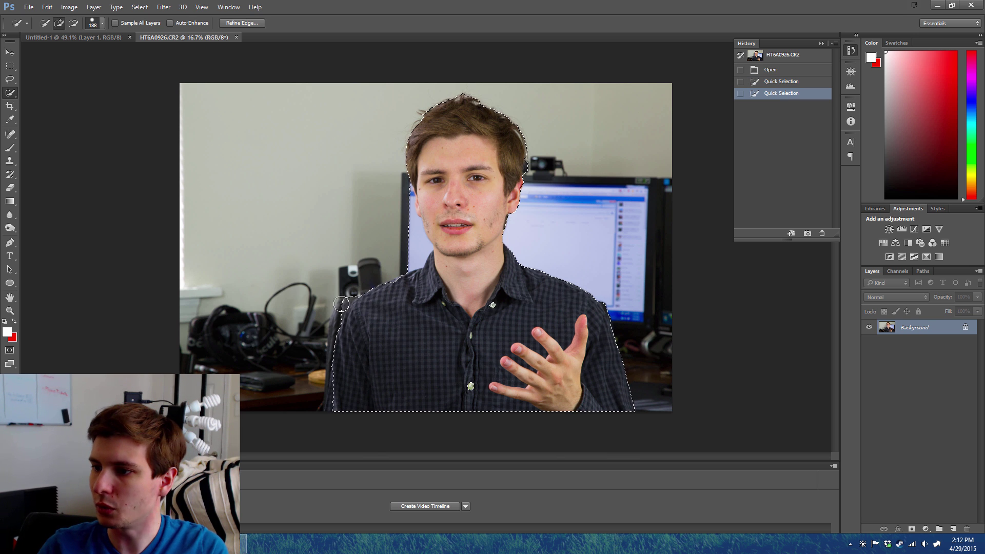
key(alt)
mouse_move(342, 304)
mouse_down()
mouse_move(347, 293)
mouse_move(353, 313)
mouse_move(334, 407)
mouse_up()
click(355, 313)
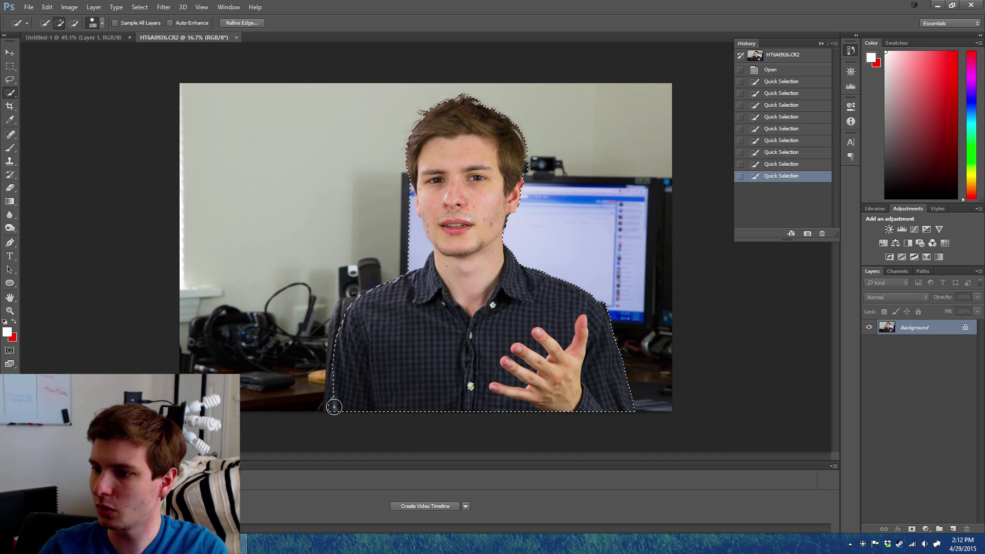
alt+click(322, 373)
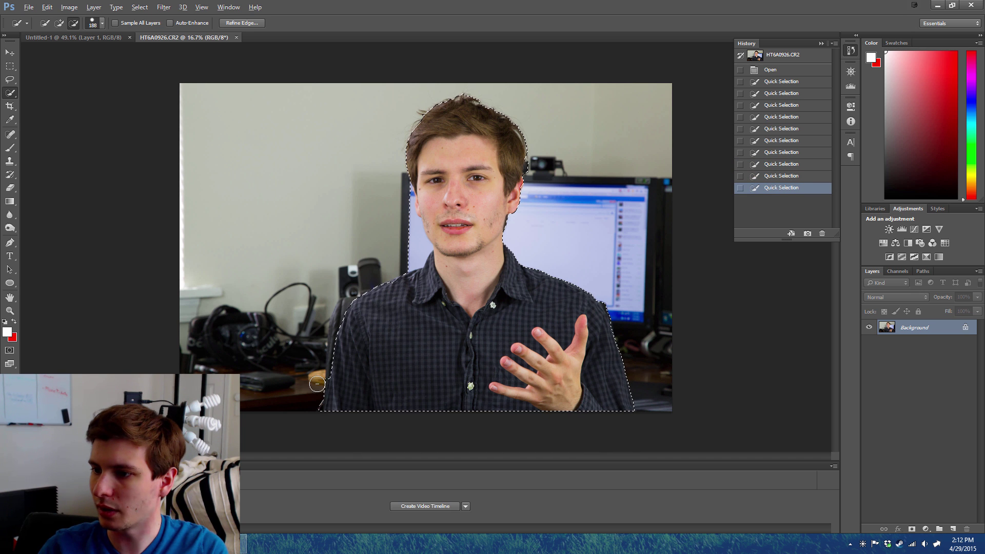
alt+click(320, 377)
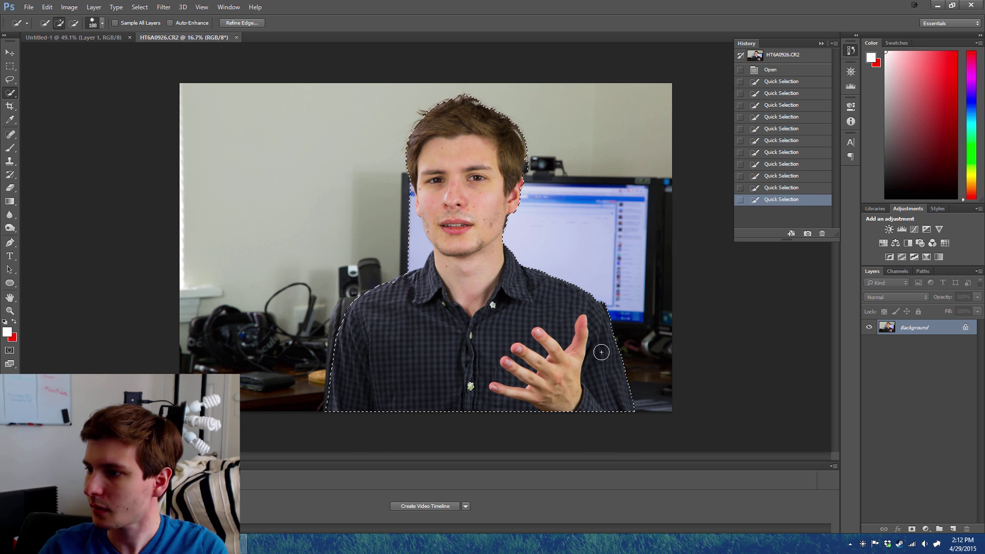
key(alt)
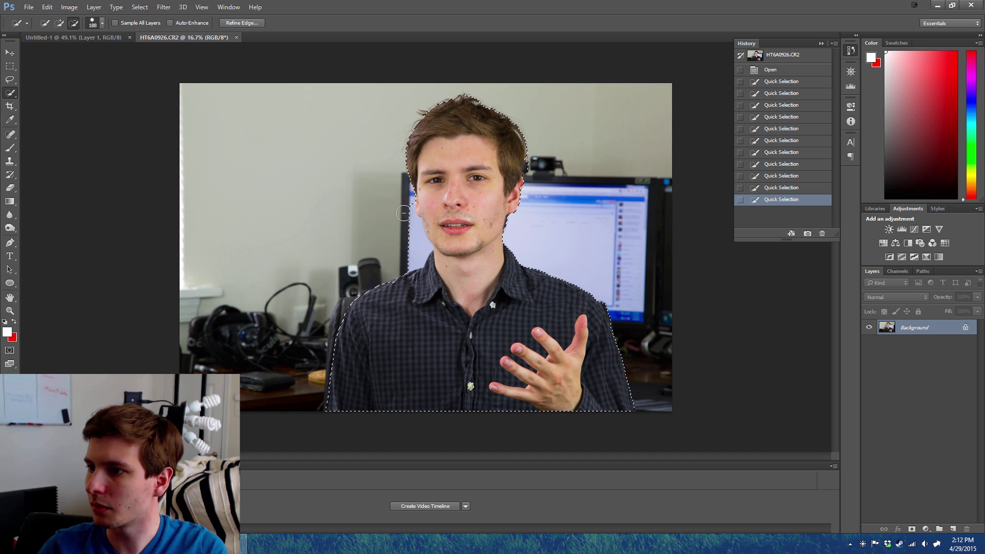
alt+click(528, 225)
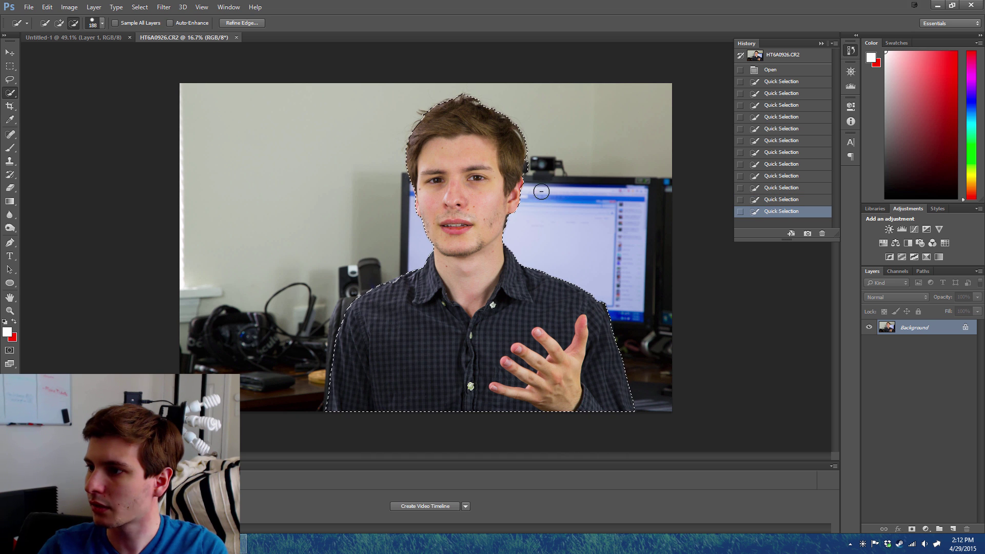
alt+click(532, 167)
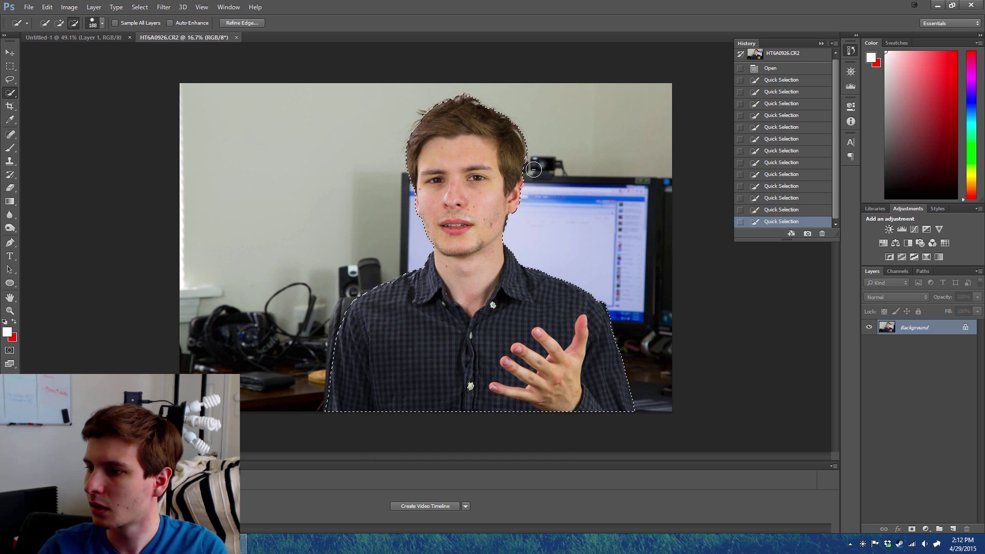
click(146, 8)
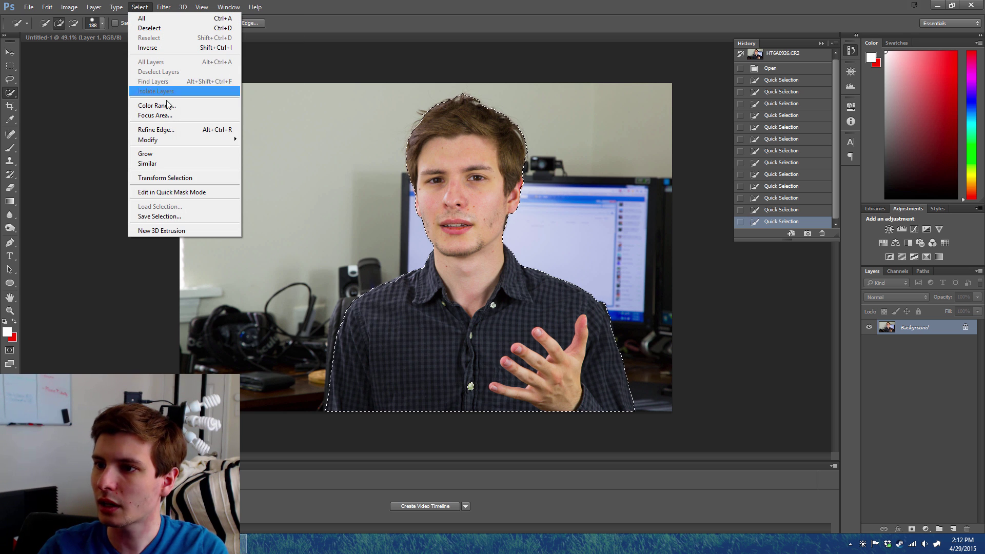
In Refine Edge, turn on Smart Radius, widen the detection radius, and hide the radius outline.
click(156, 129)
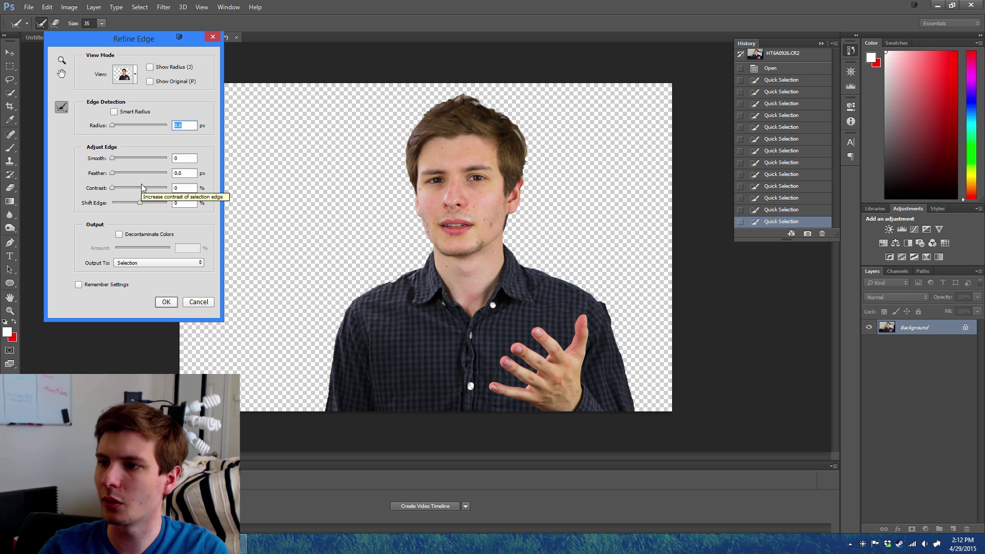
click(164, 70)
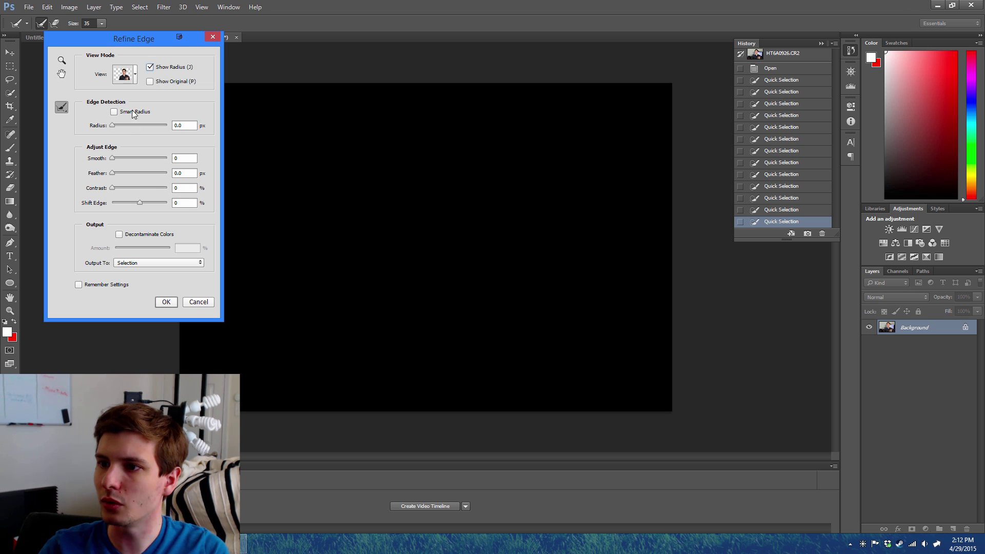
click(134, 112)
drag(113, 126, 137, 125)
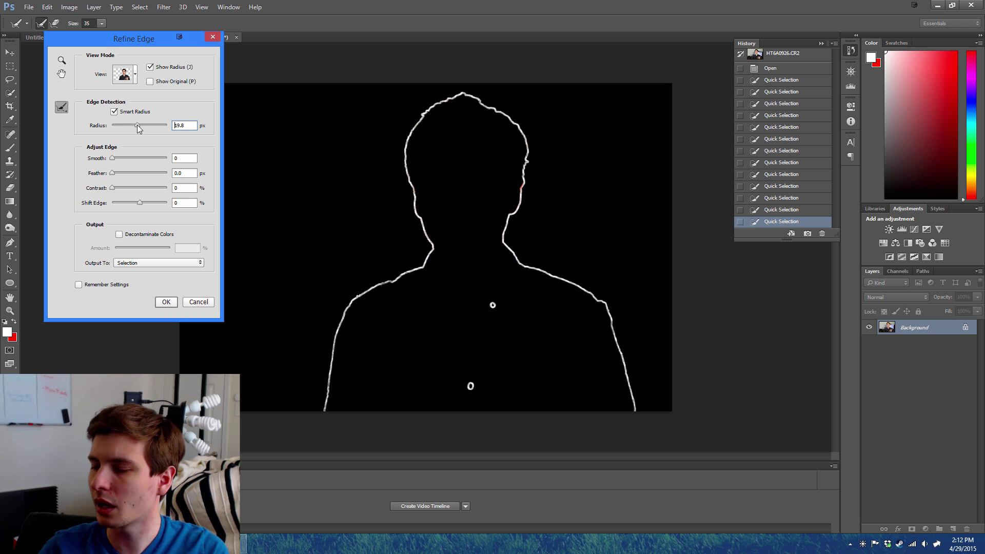
click(150, 68)
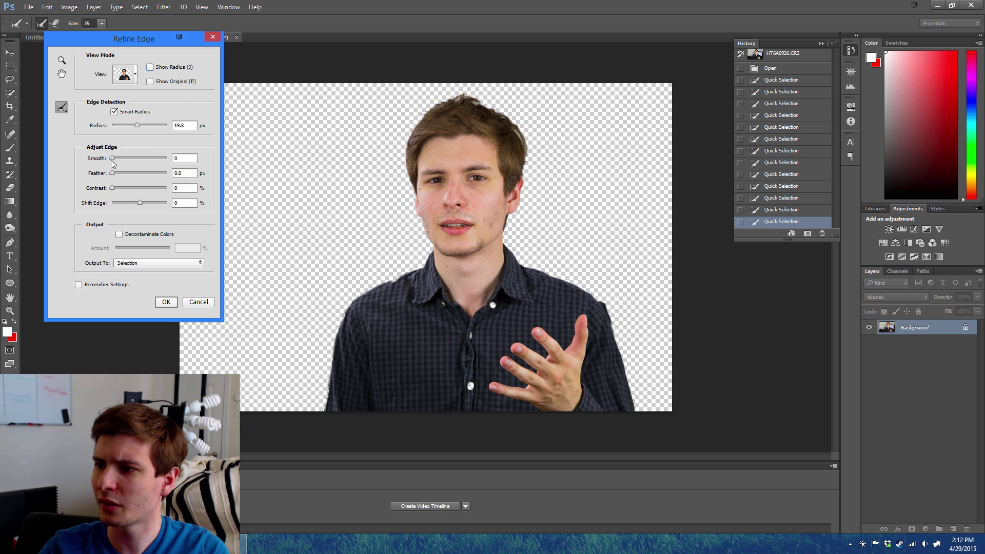
Set Smooth 20, Feather 3.6 px and refine brush size 98, then apply the refined edge.
drag(112, 158, 122, 159)
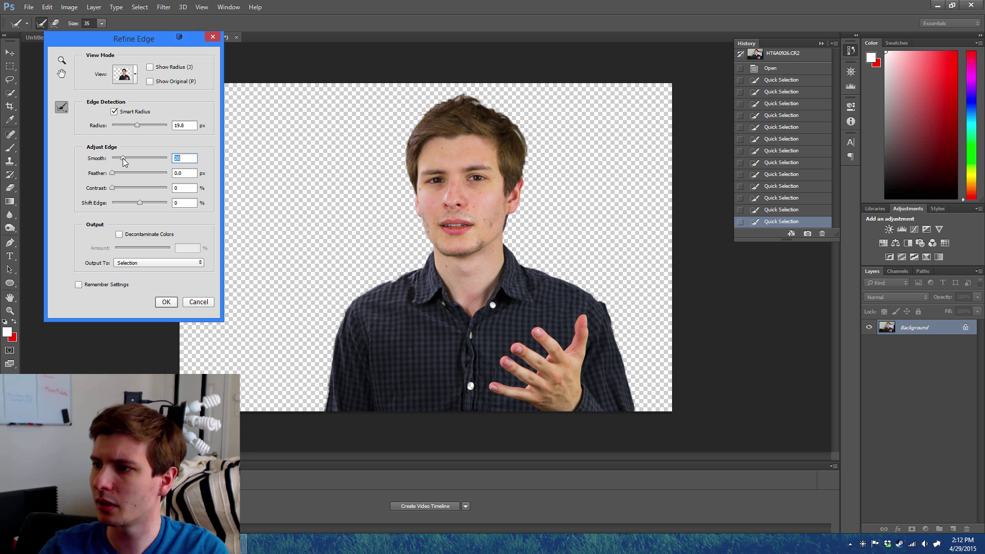
drag(113, 172, 123, 174)
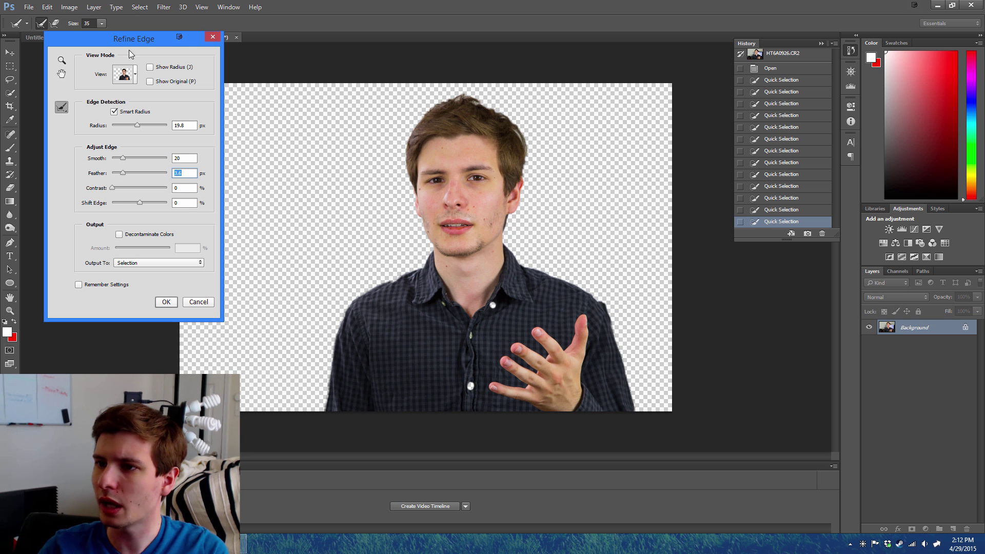
click(101, 23)
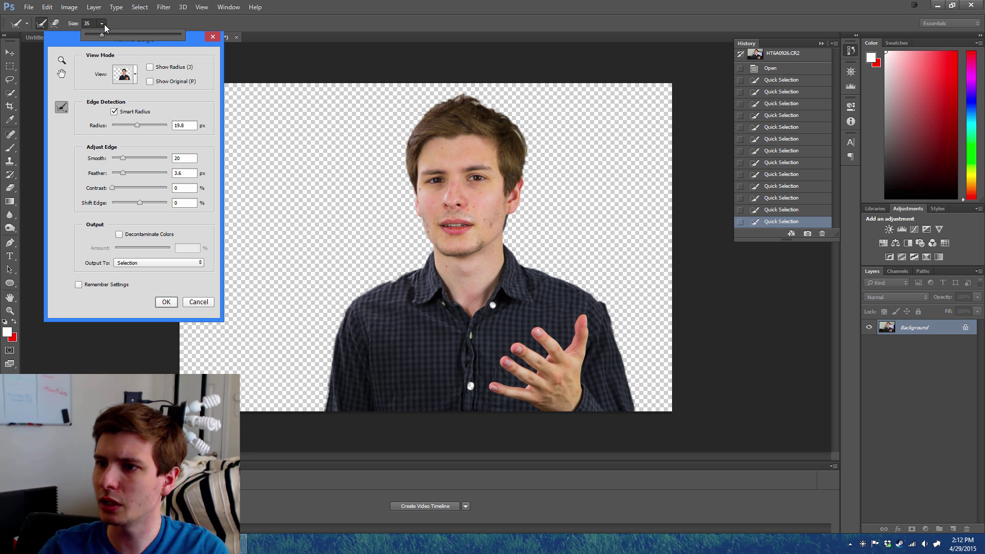
click(454, 98)
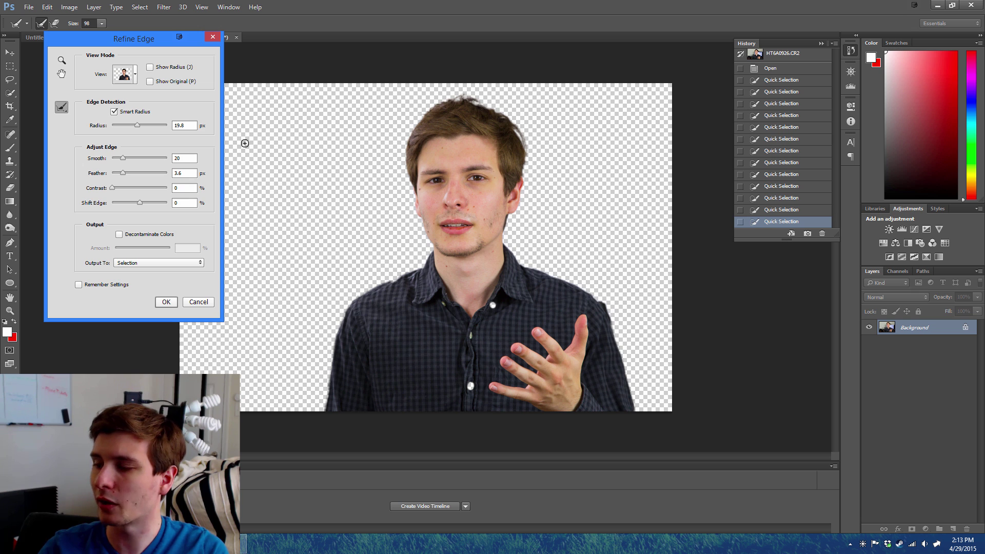
click(166, 302)
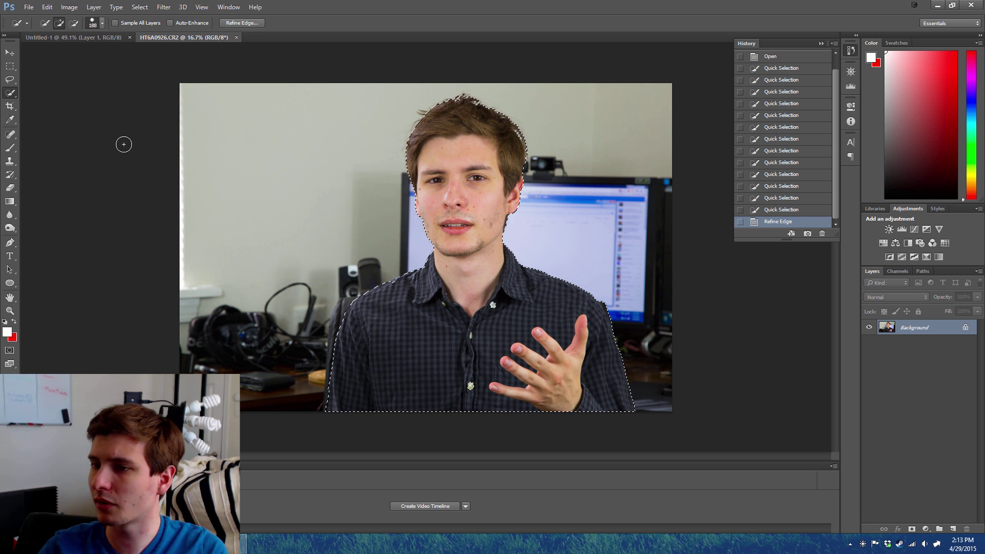
click(46, 7)
Copy the cut-out person and paste it into the Untitled-1 thumbnail document.
key(Escape)
click(72, 34)
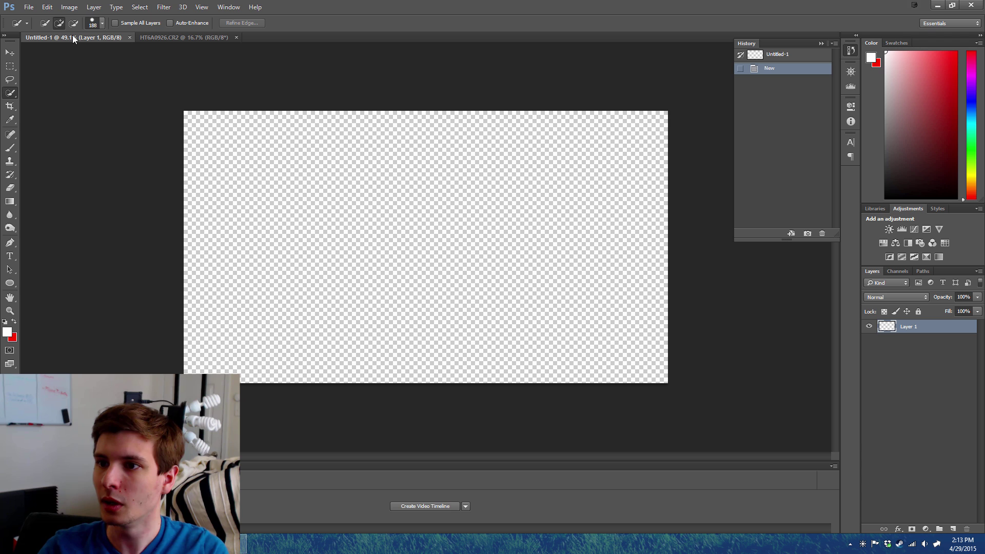
click(10, 54)
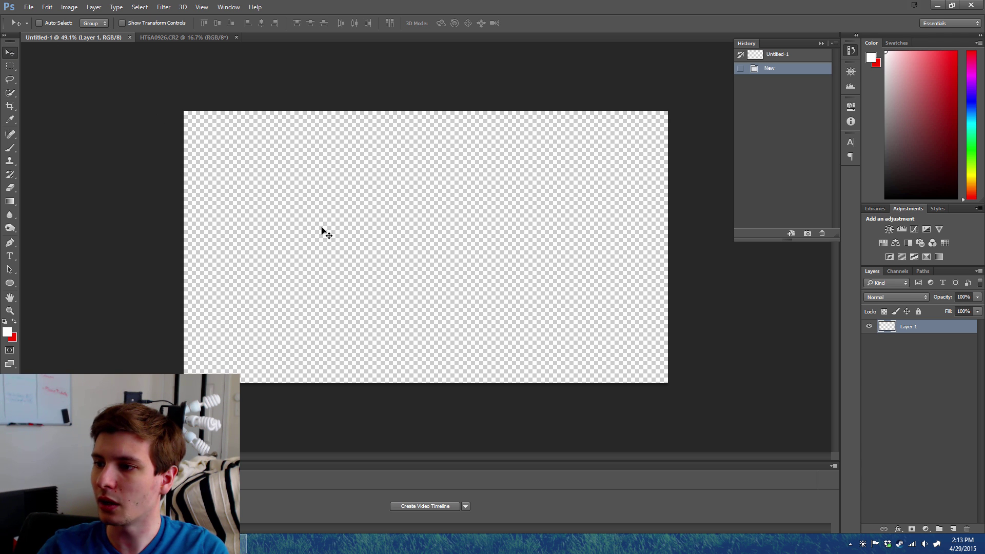
key(ctrl+v)
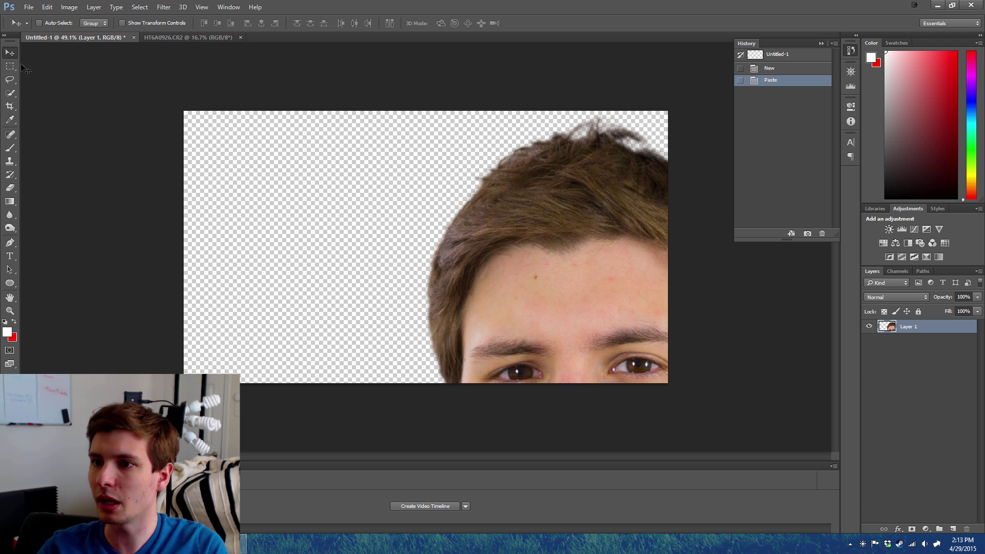
drag(327, 235, 237, 154)
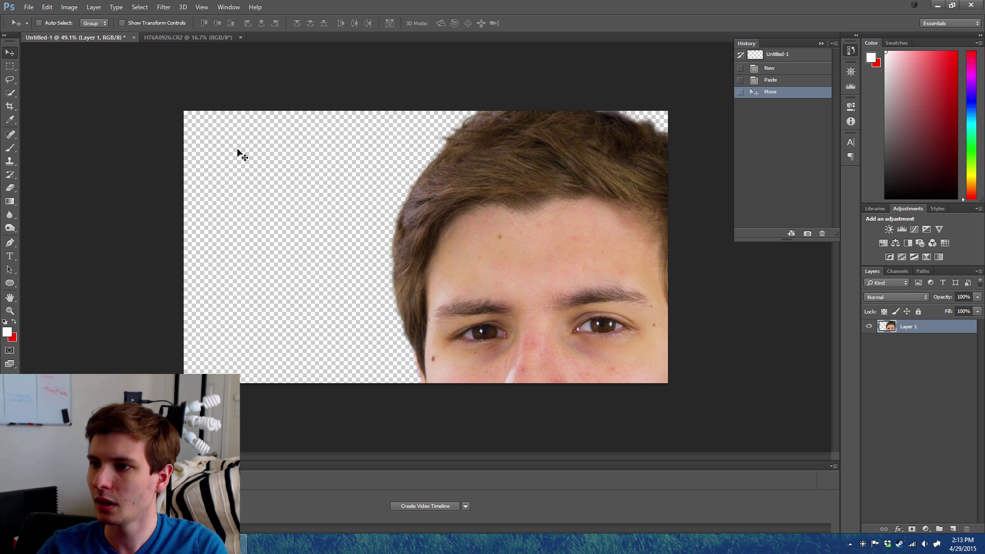
Scale the pasted person to about 42% and position it at the right of the canvas.
key(ctrl+t)
drag(147, 71, 358, 280)
drag(429, 337, 326, 176)
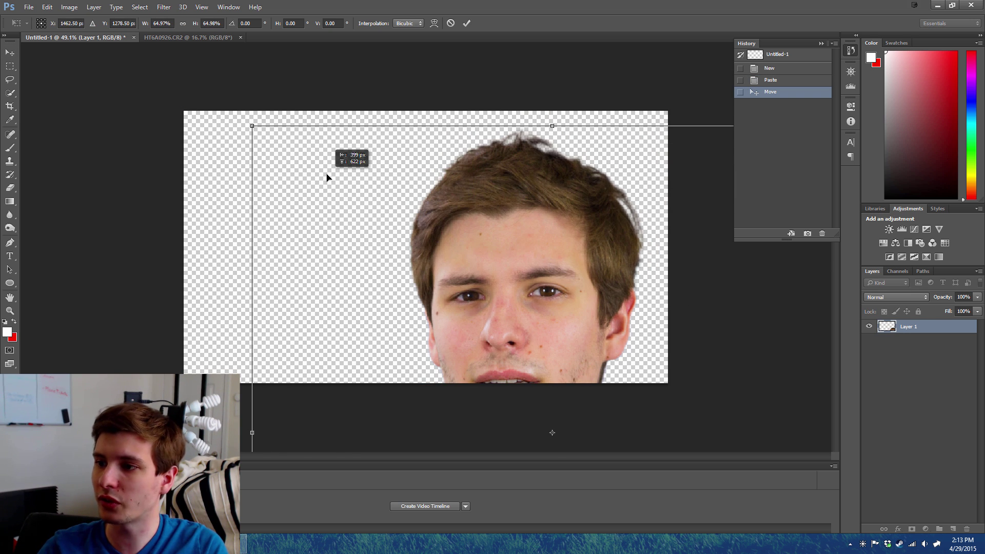
click(47, 8)
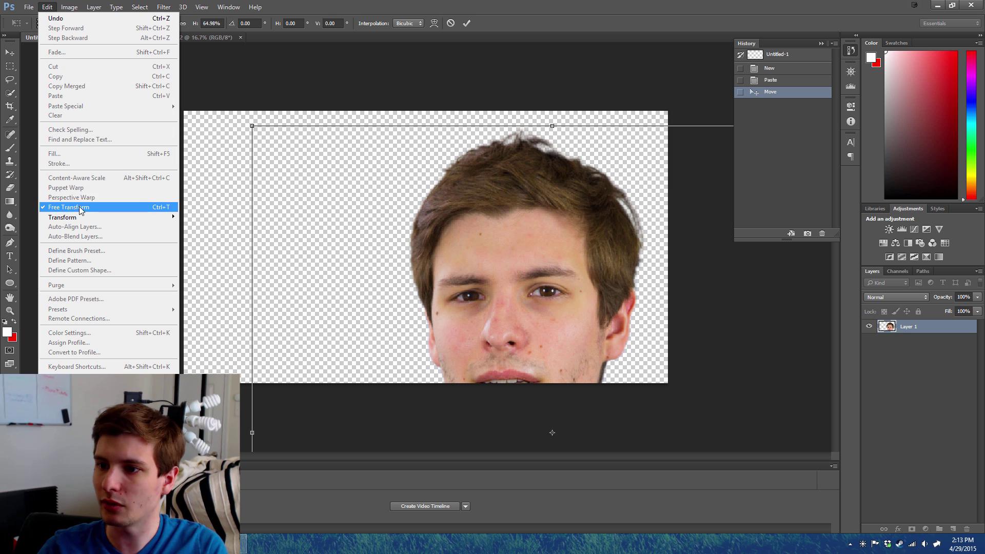
click(390, 267)
drag(376, 249, 333, 192)
drag(230, 92, 356, 158)
drag(418, 257, 436, 209)
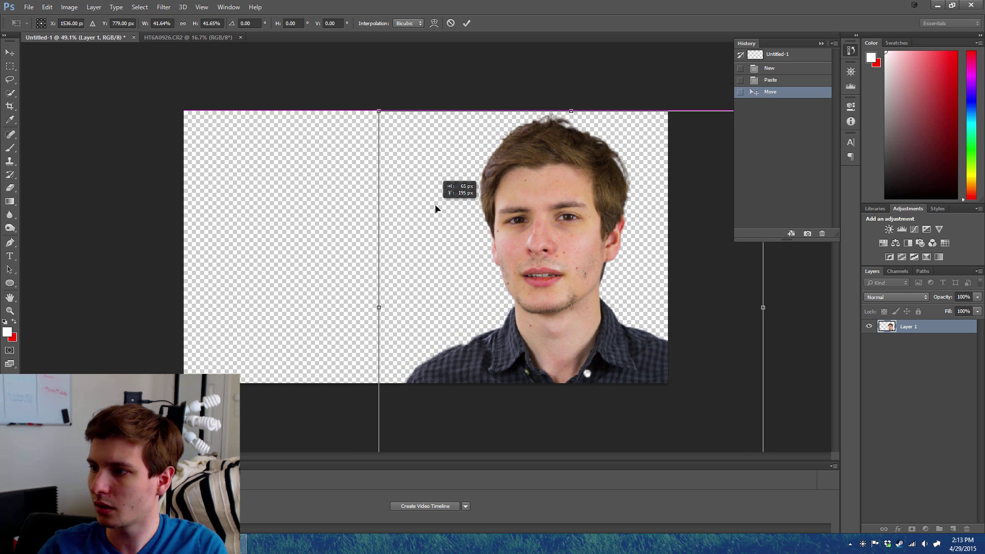
key(Return)
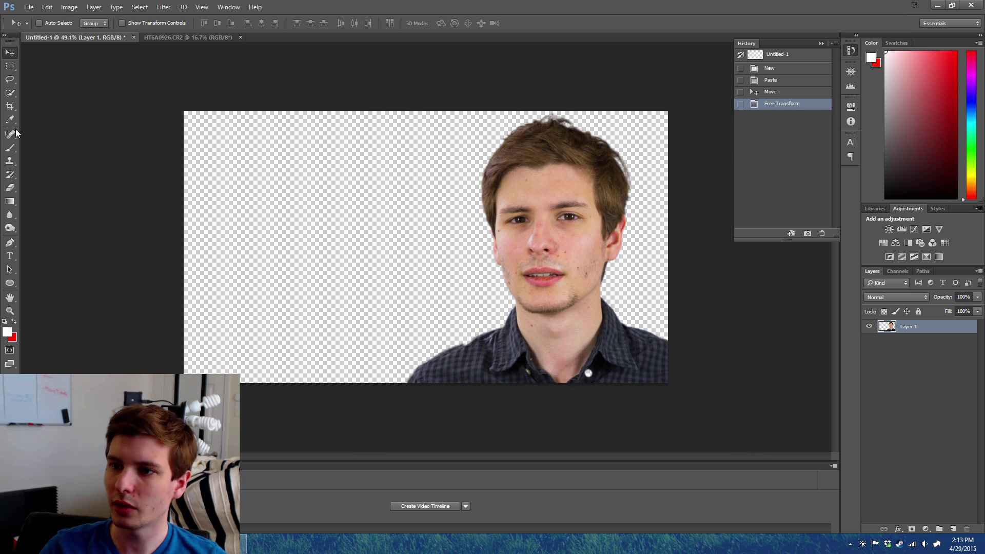
click(9, 134)
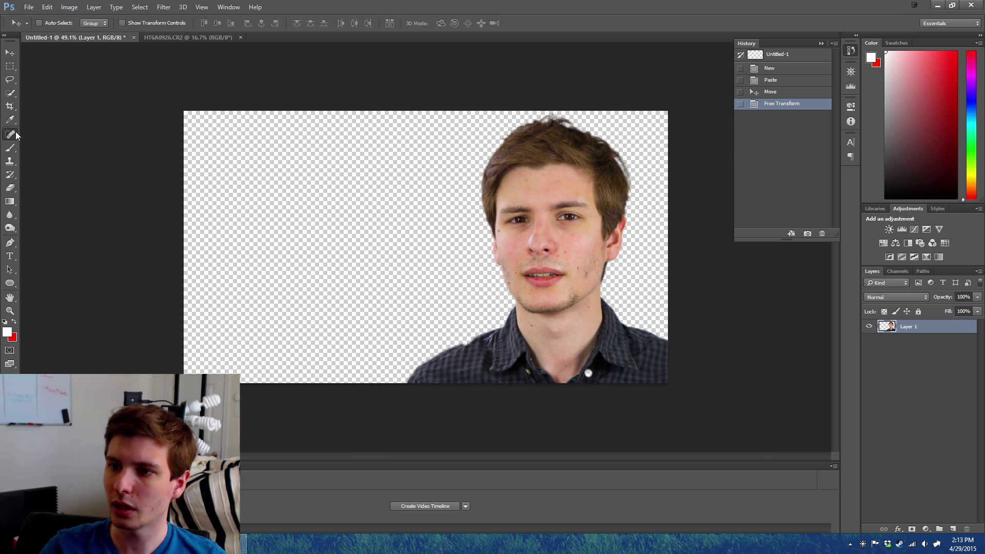
Spot-heal blemishes near the mouth, chin, jaw, cheek and face, then nudge the photo slightly sideways.
click(566, 252)
click(560, 256)
click(579, 271)
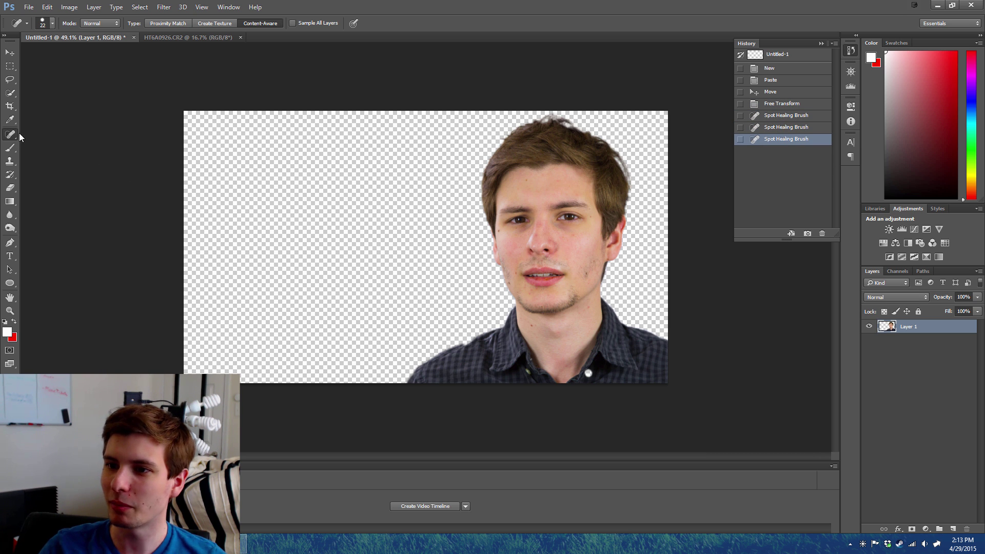
click(510, 285)
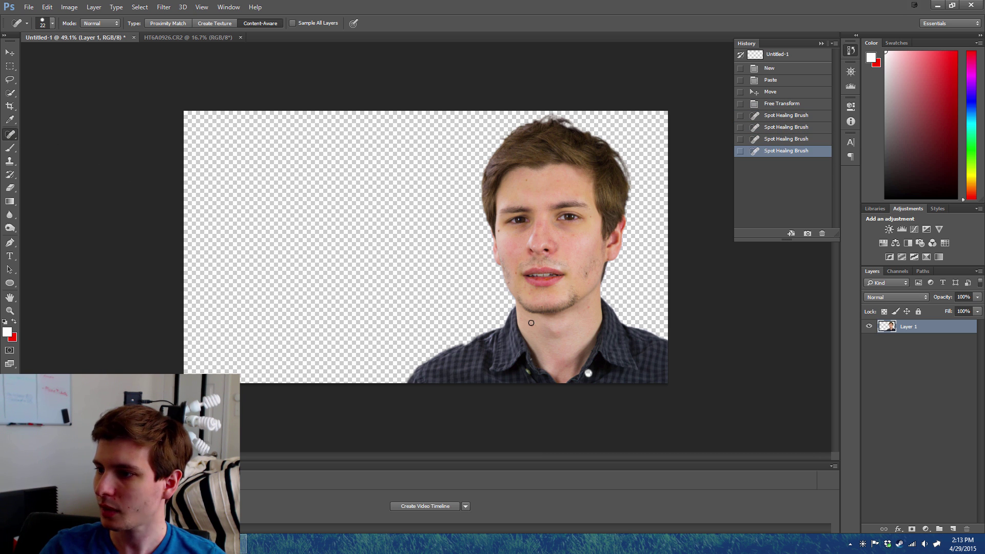
click(531, 325)
click(588, 274)
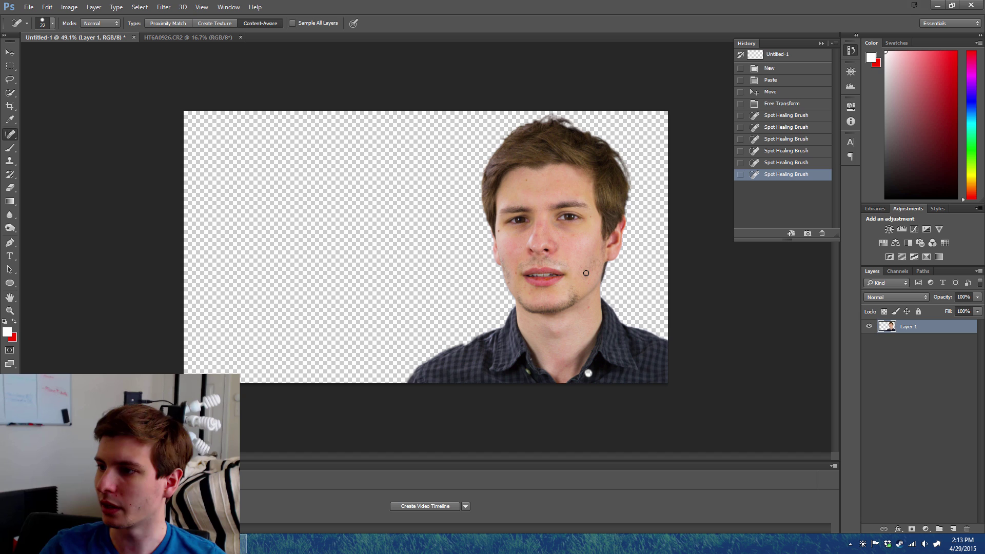
click(527, 179)
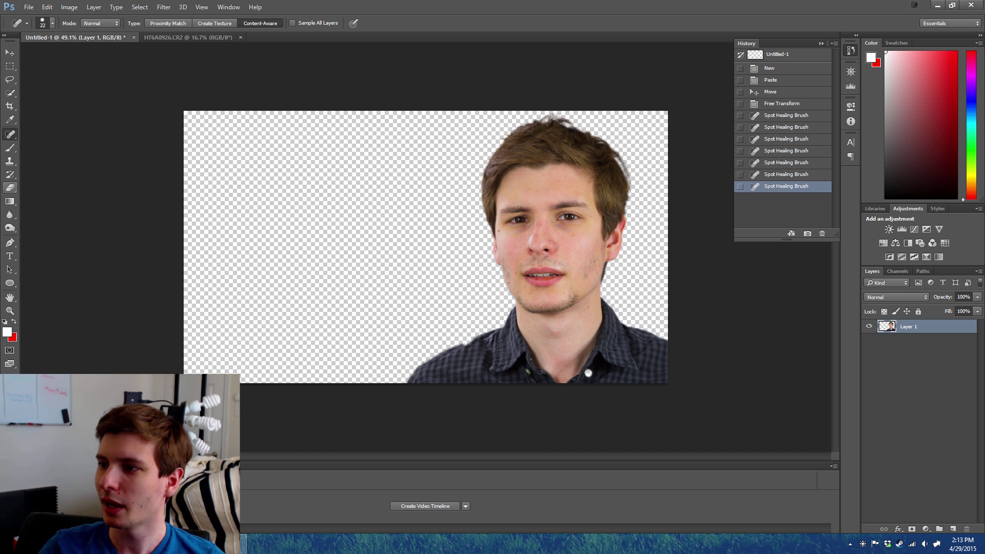
key(v)
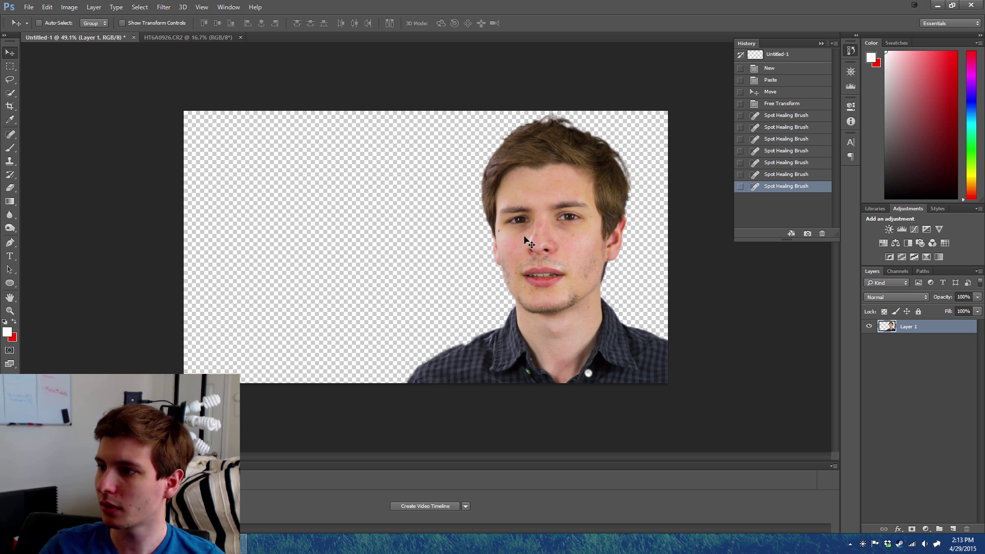
drag(523, 235, 521, 235)
Type the two-line title THUMBNAIL TUTORIAL at the left of the canvas.
click(22, 252)
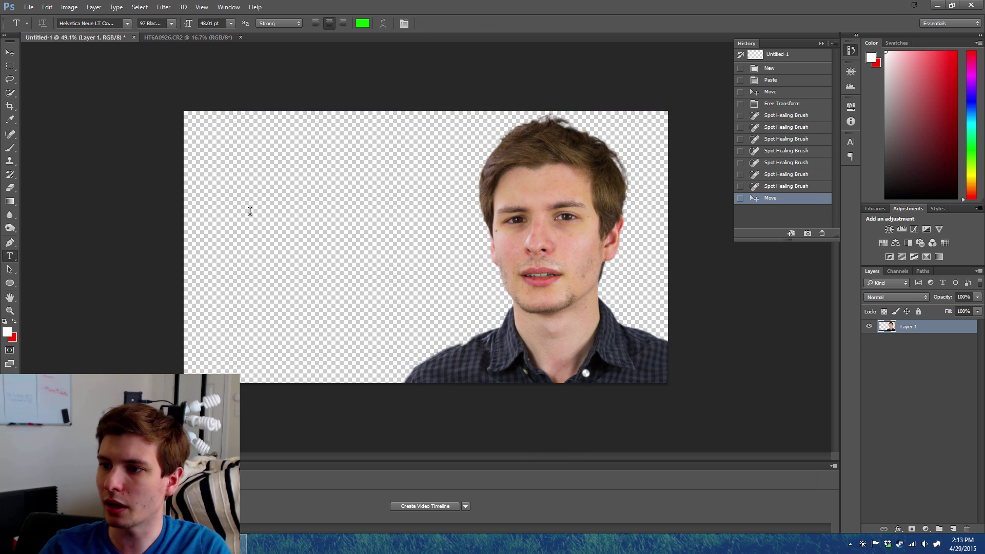
click(246, 212)
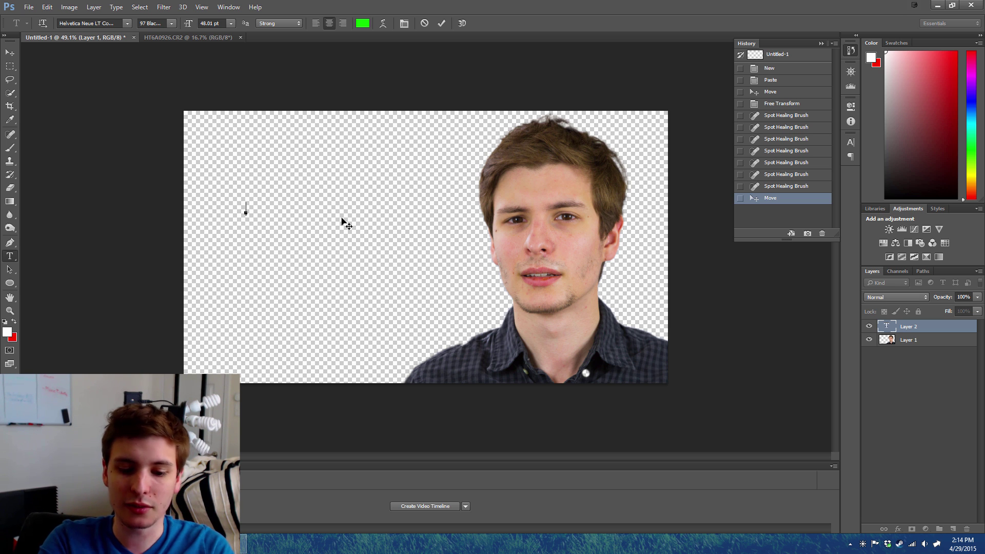
text(HOW-TO )
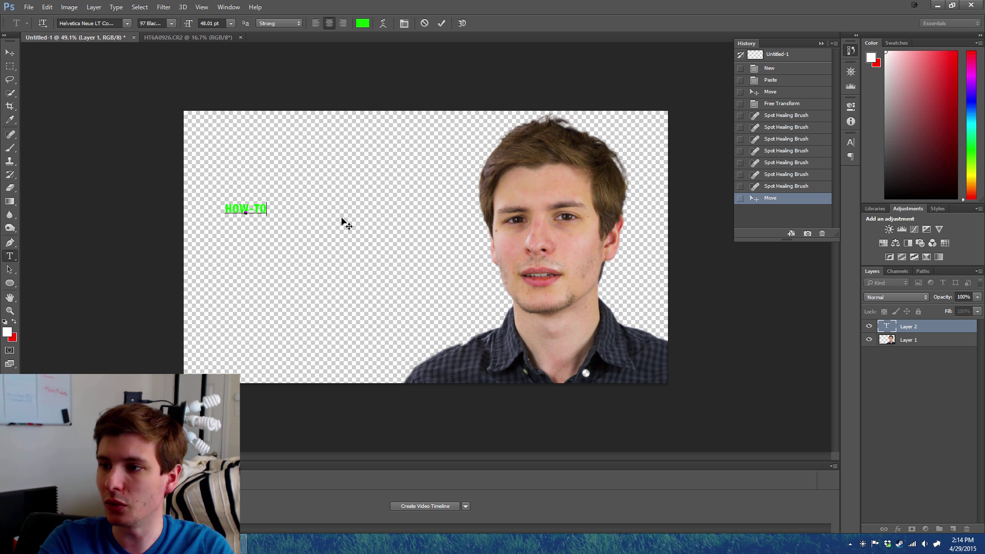
text(THUMBNAIL)
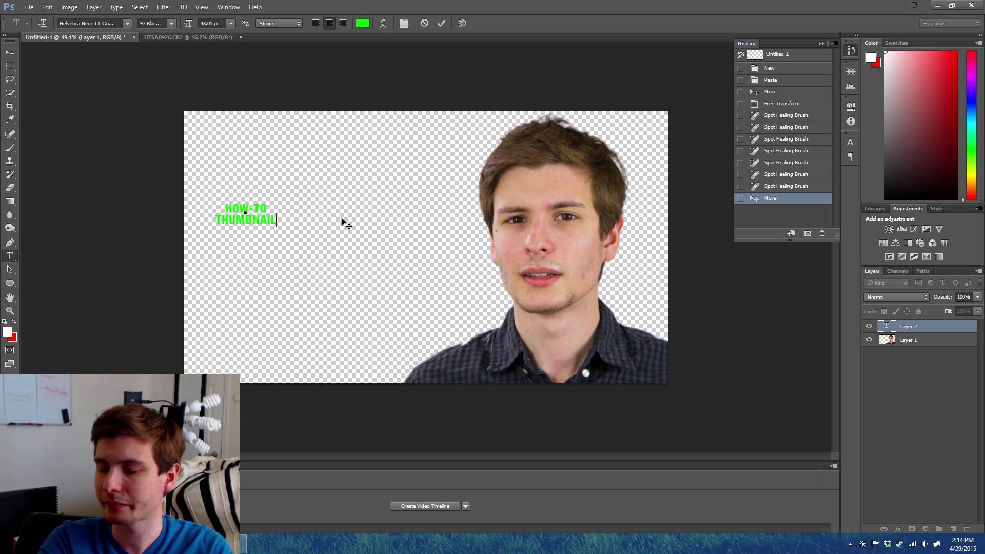
key(BackSpace)
key(BackSpace)
key(BackSpace)
key(BackSpace)
key(BackSpace)
key(BackSpace)
key(BackSpace)
key(BackSpace)
key(BackSpace)
key(BackSpace)
key(BackSpace)
key(BackSpace)
key(BackSpace)
key(BackSpace)
key(BackSpace)
key(BackSpace)
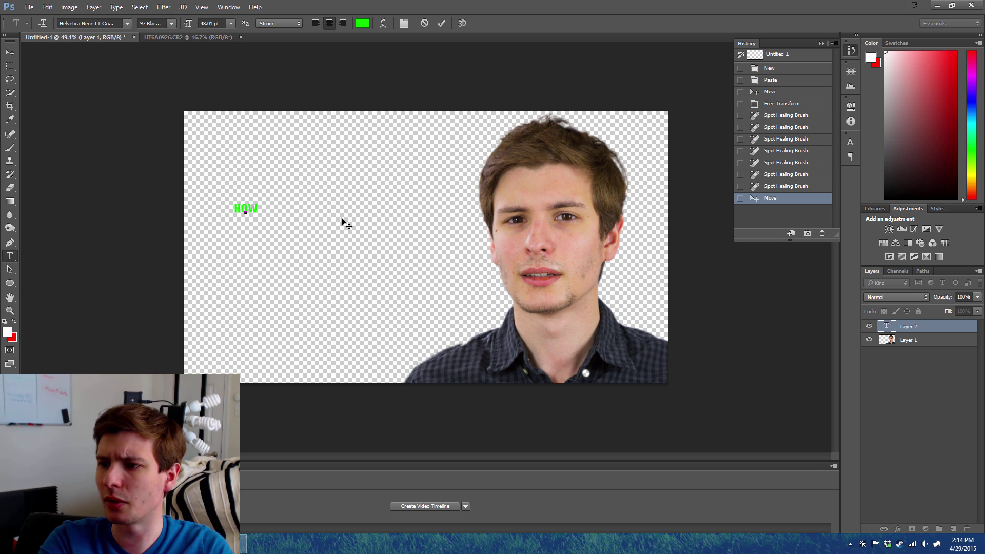
text(THUM)
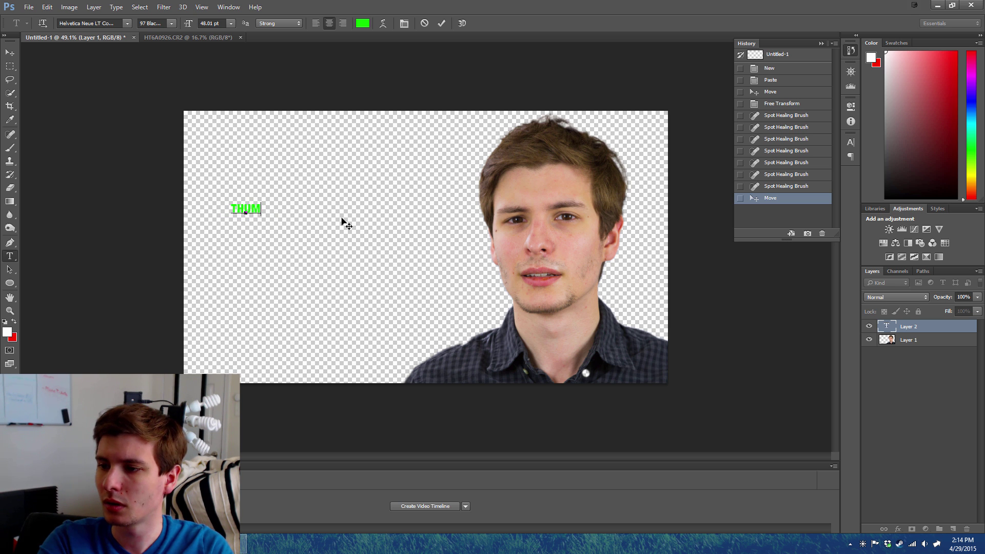
text(BNAIL TUTO)
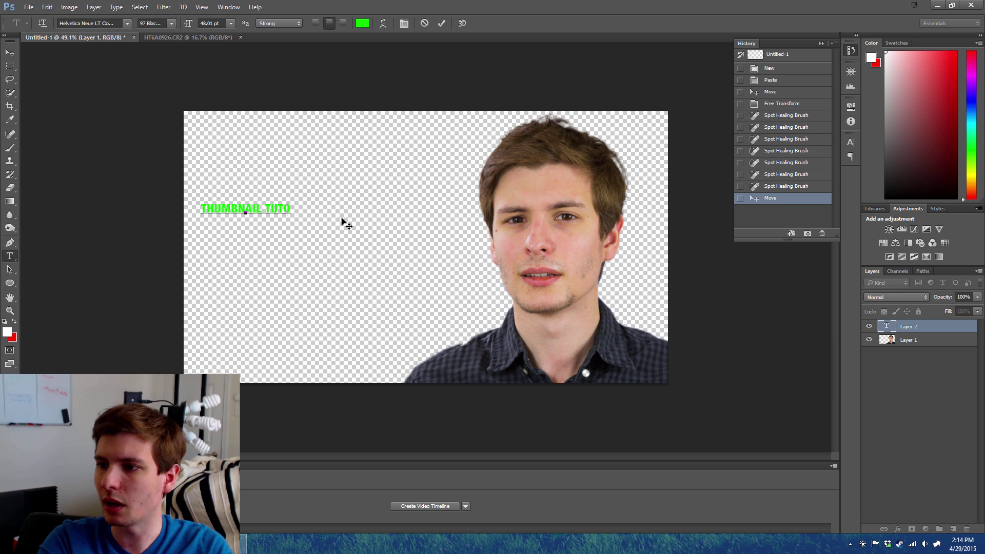
key(BackSpace)
key(BackSpace)
key(BackSpace)
key(BackSpace)
key(BackSpace)
text(TU)
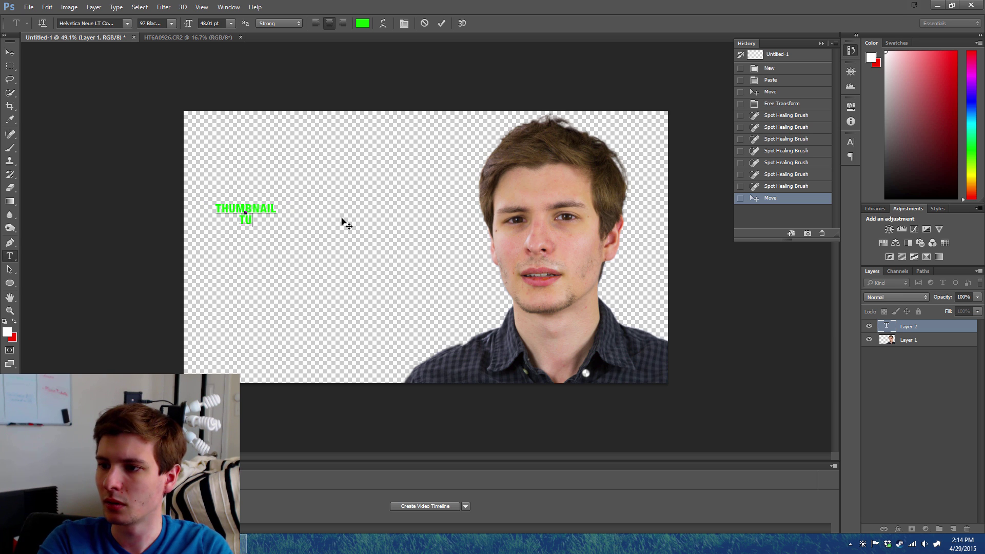
text(TORIAL)
Colour the whole title black and commit the text layer.
key(ctrl+a)
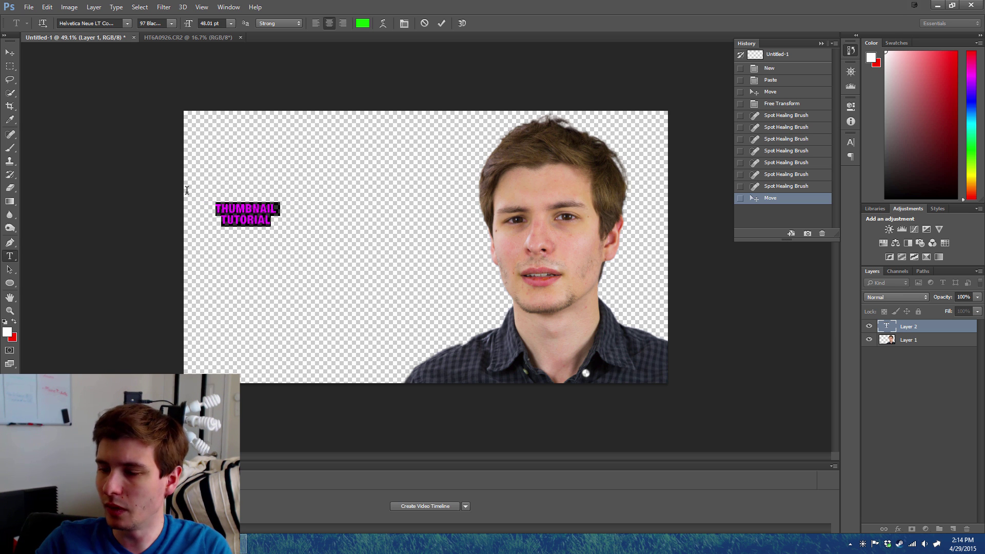
click(361, 25)
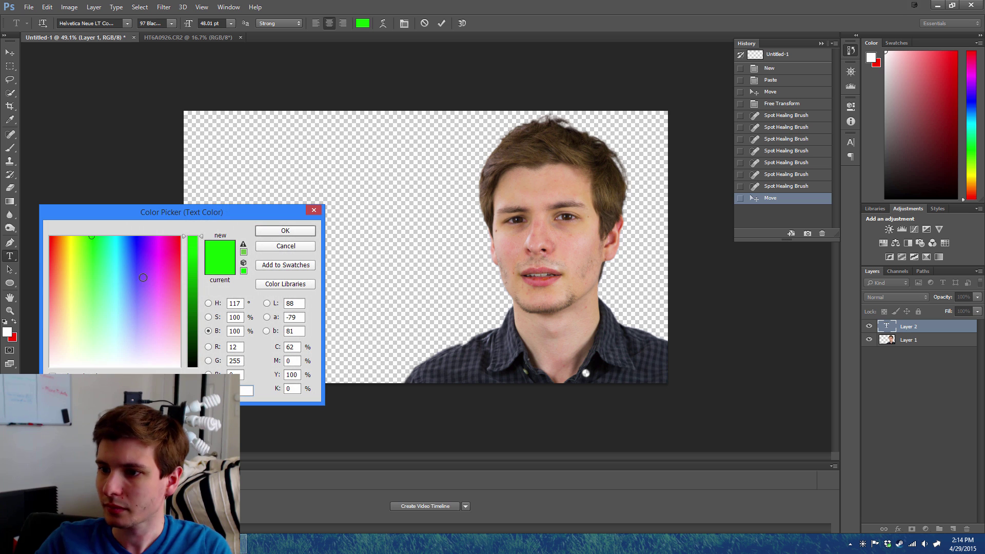
drag(186, 354, 185, 368)
click(51, 237)
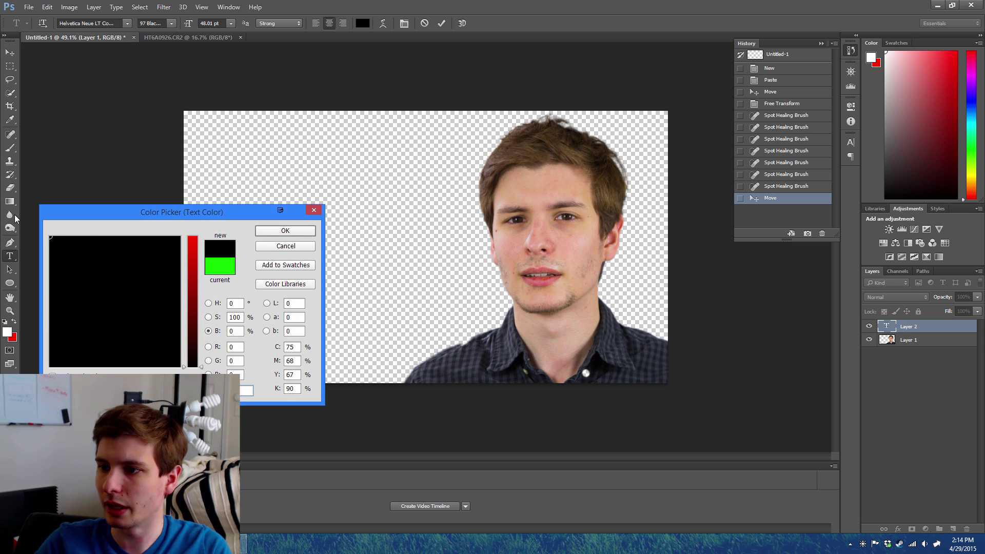
click(263, 230)
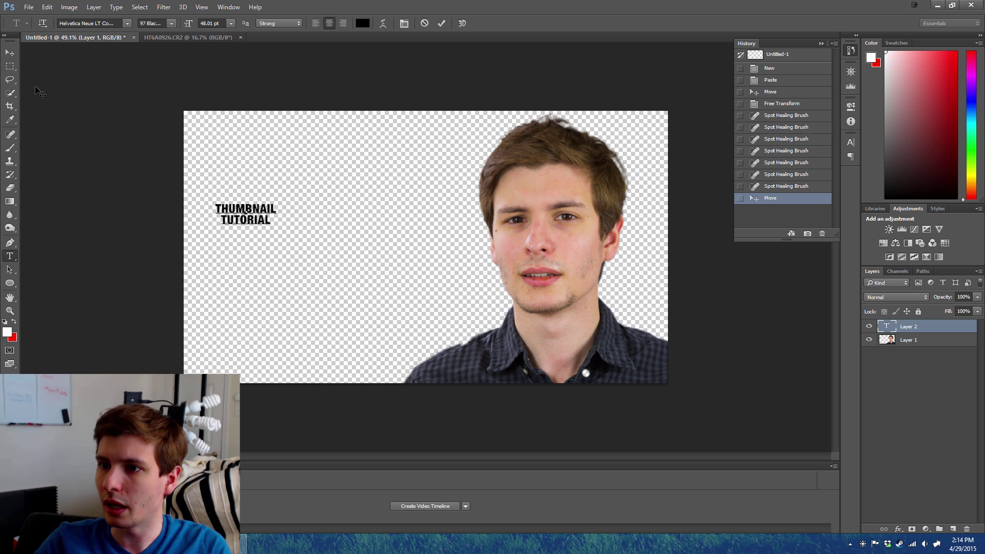
click(10, 53)
key(ctrl+t)
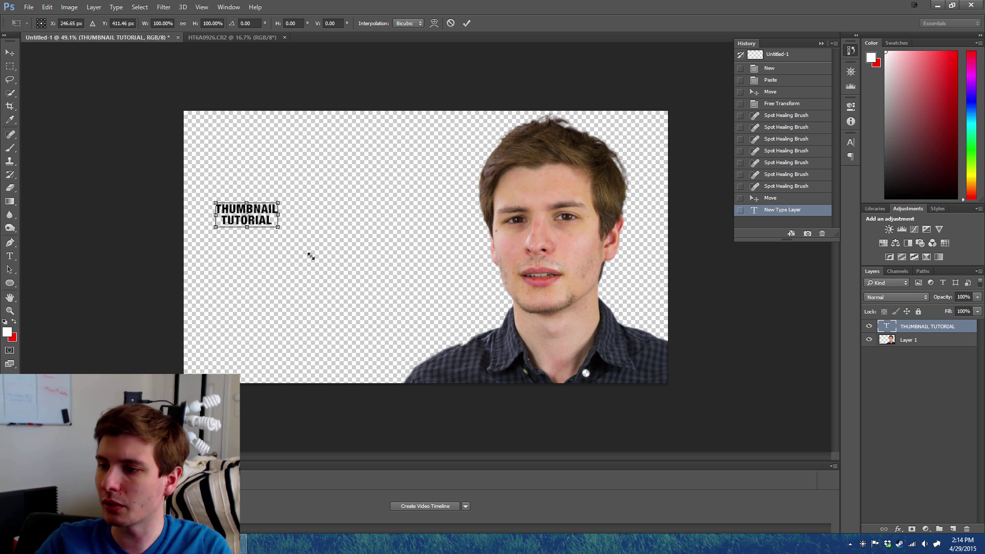
Enlarge the title about four times, move it up-left, and shift the person toward the right edge.
drag(311, 256, 482, 332)
drag(313, 299, 303, 253)
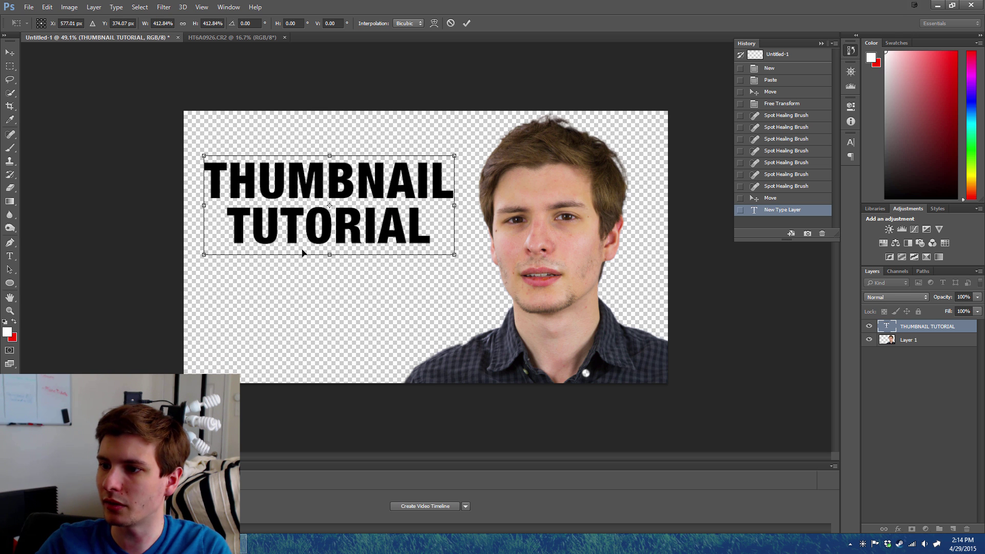
drag(205, 254, 191, 257)
key(Return)
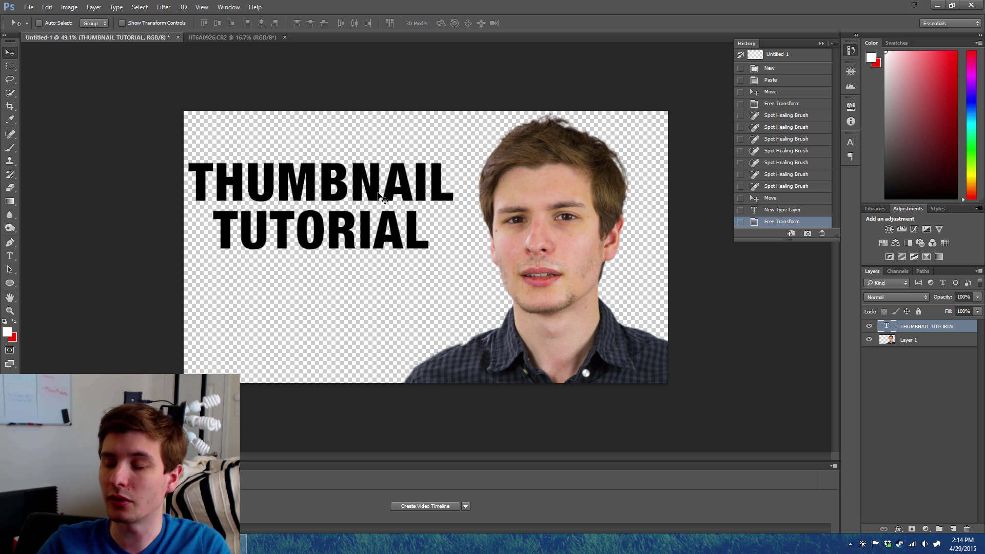
click(918, 340)
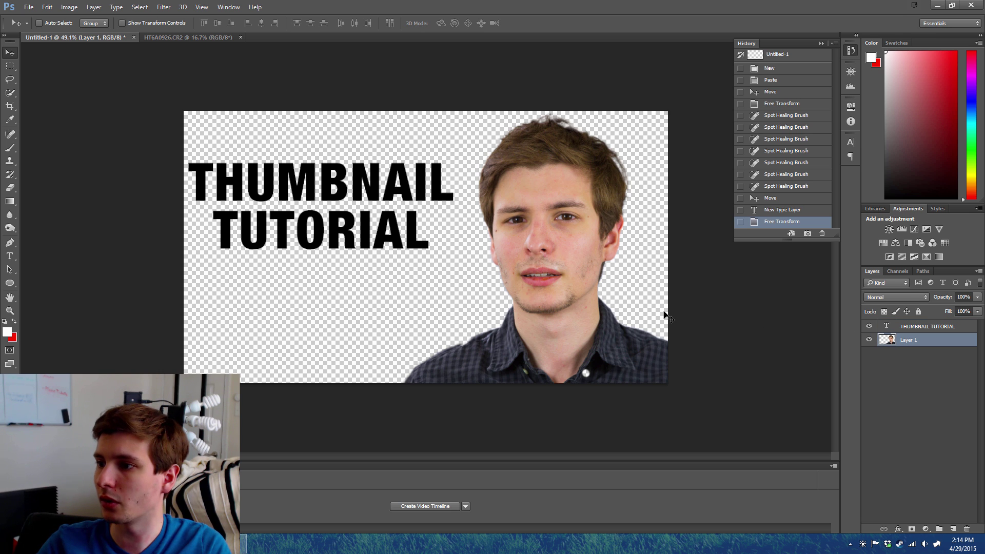
drag(559, 317, 598, 316)
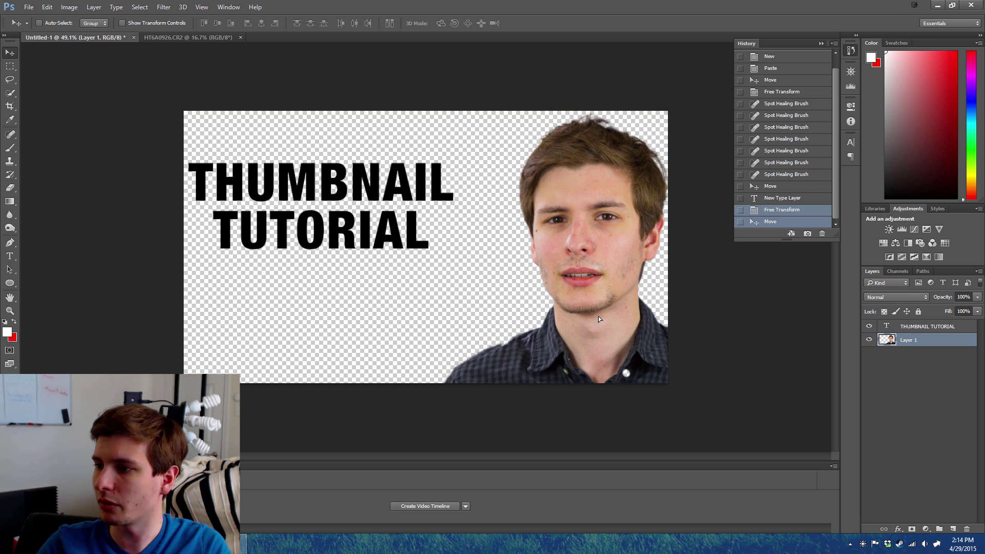
Raise the title about 60 px and scale it to about 139%, then marquee the shirt area.
click(924, 326)
click(39, 22)
key(ctrl+t)
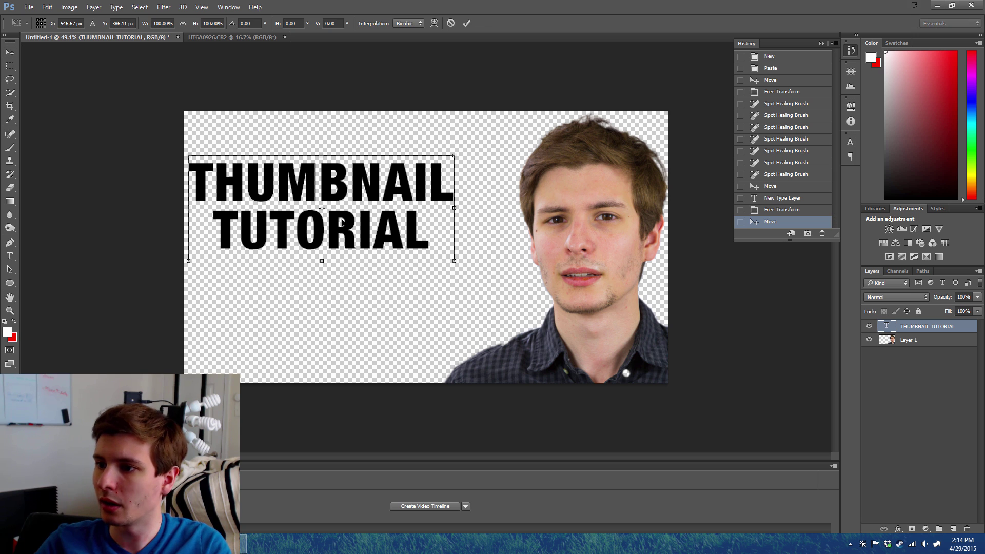
drag(305, 228, 305, 196)
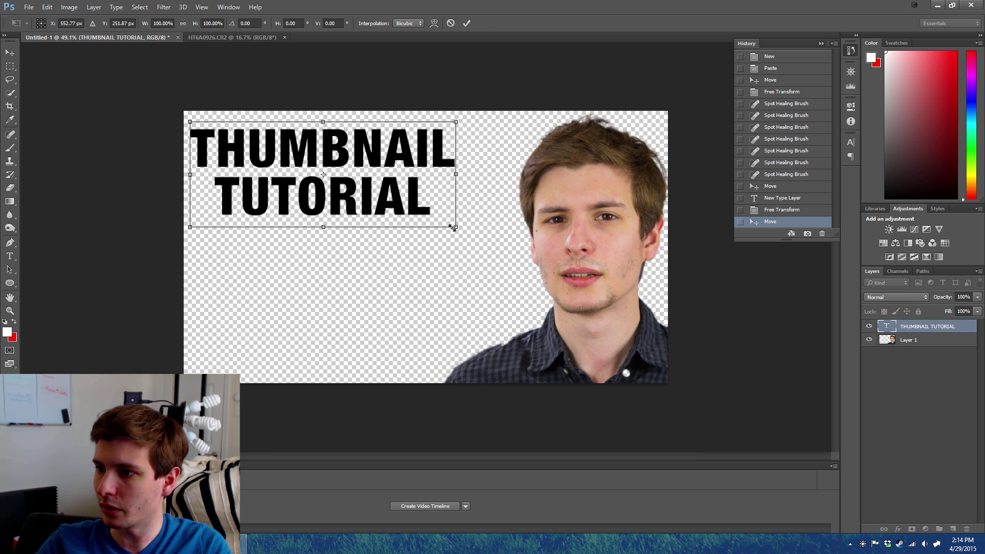
drag(451, 227, 556, 269)
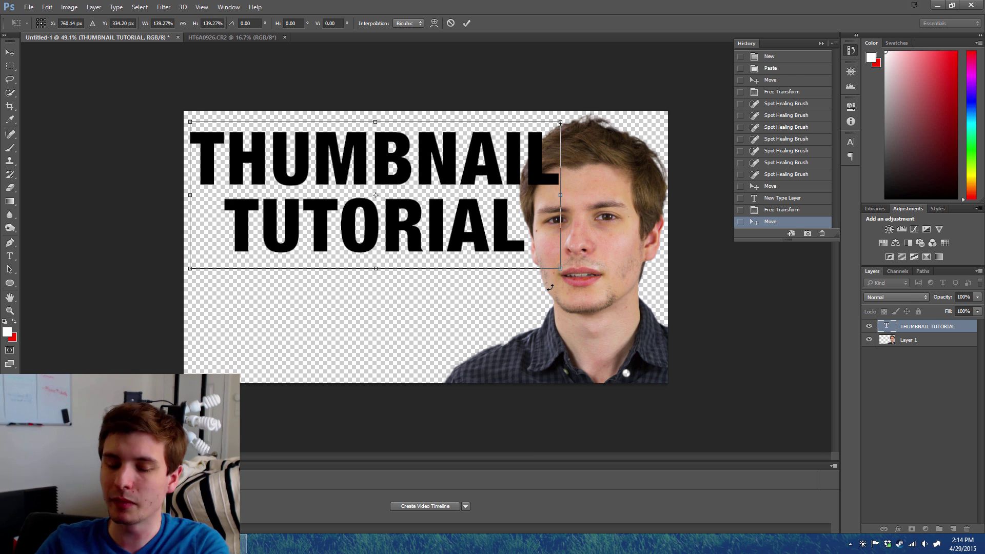
key(Return)
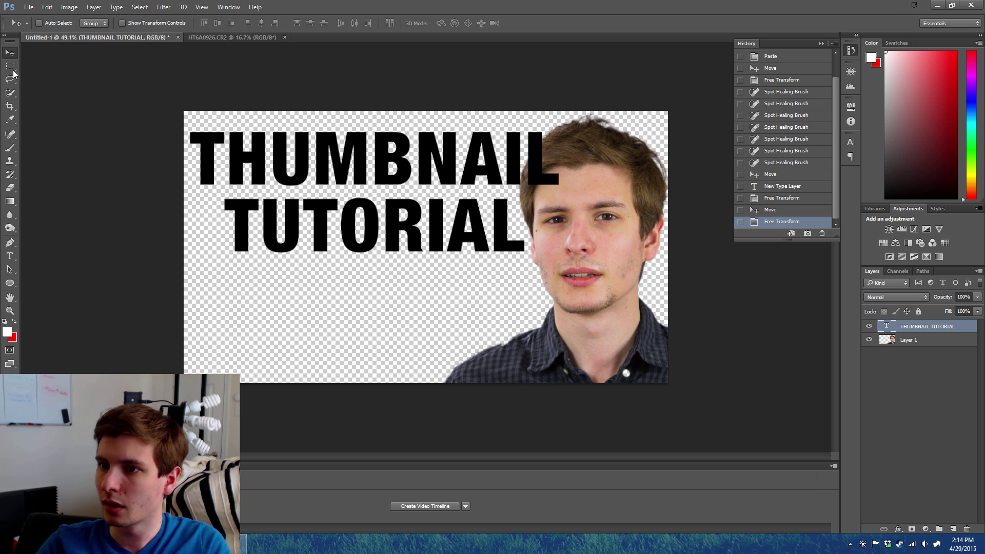
key(m)
drag(498, 317, 678, 371)
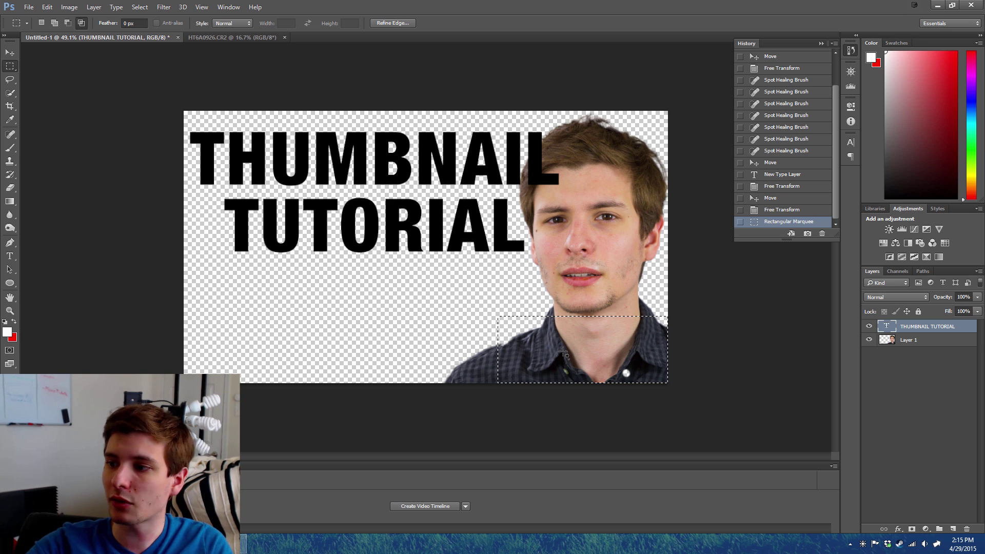
Clear the marquee selection and drag the title layer snugly into the top-left corner.
click(547, 342)
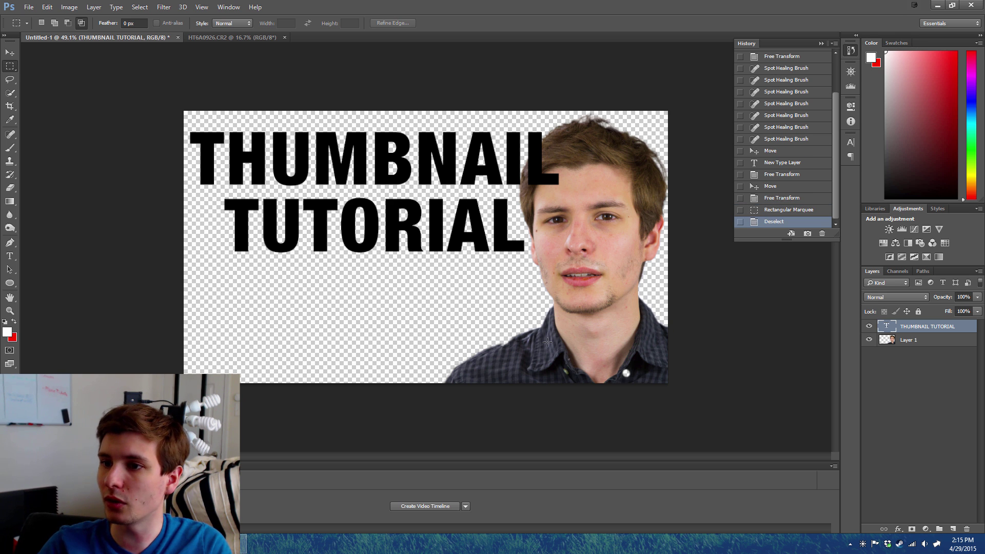
click(10, 52)
drag(309, 163, 419, 287)
drag(465, 325, 352, 192)
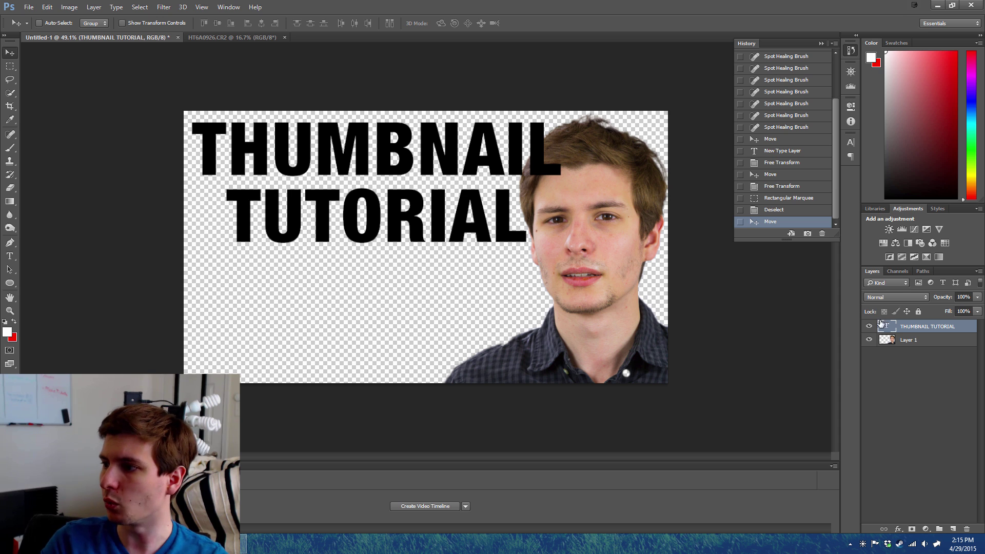
Open the title layer's Blending Options and close them without changes.
right_click(904, 328)
click(818, 72)
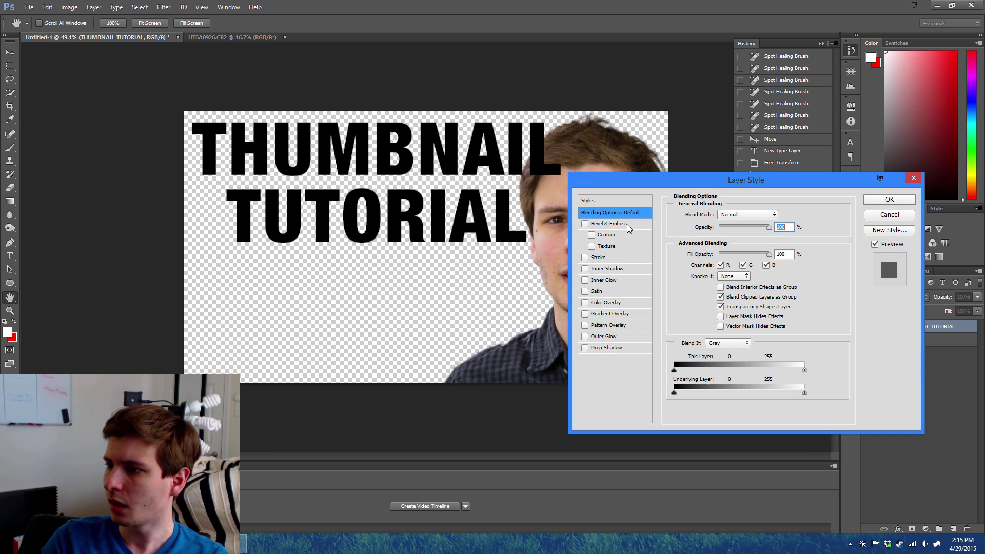
key(Escape)
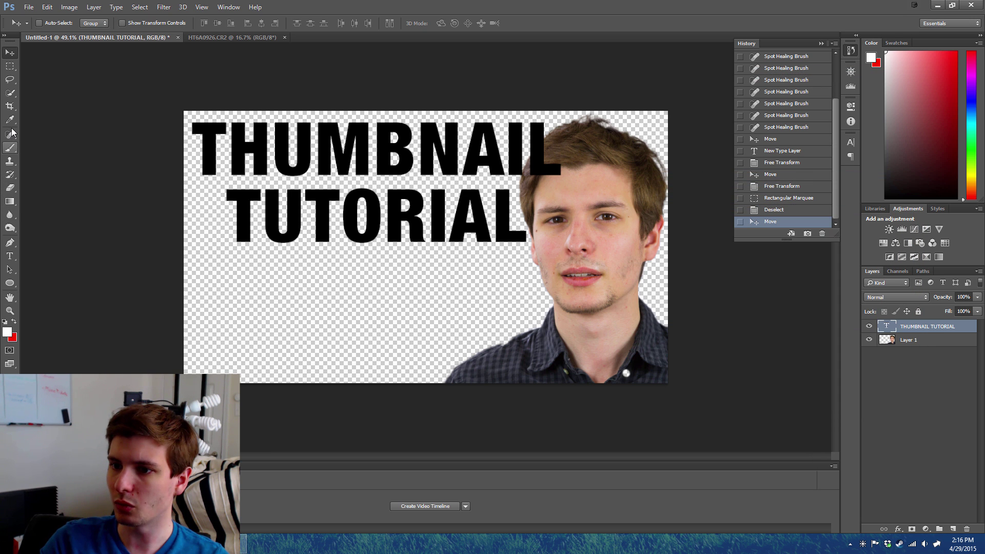
Select all of the THUMBNAIL TUTORIAL text and change its colour from black to white.
click(9, 256)
click(203, 146)
key(ctrl+a)
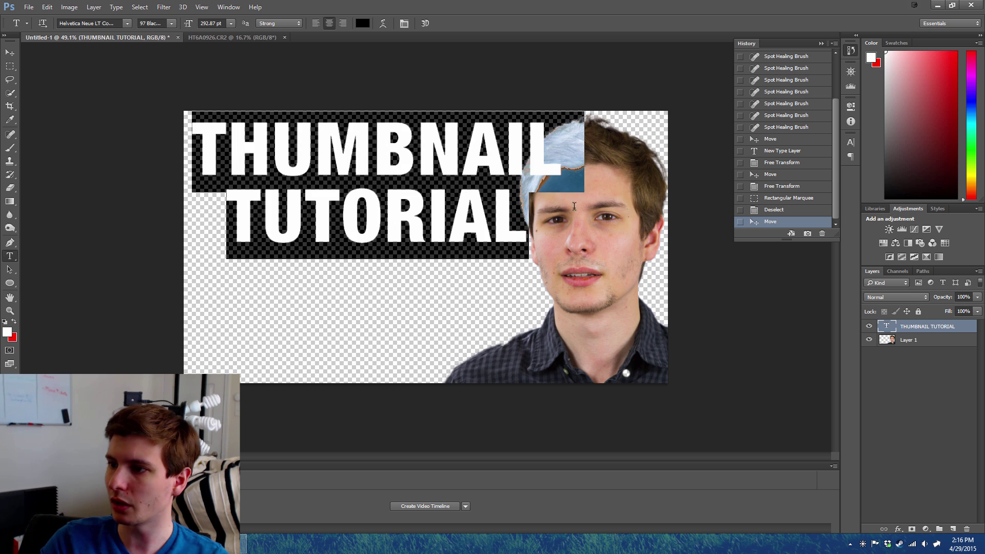
click(362, 24)
drag(192, 261, 193, 237)
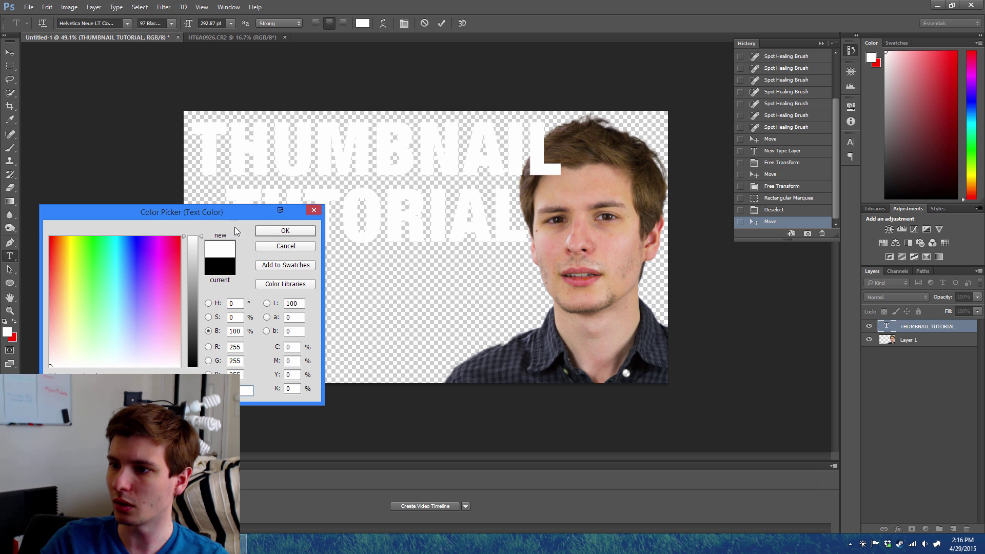
click(262, 231)
click(10, 52)
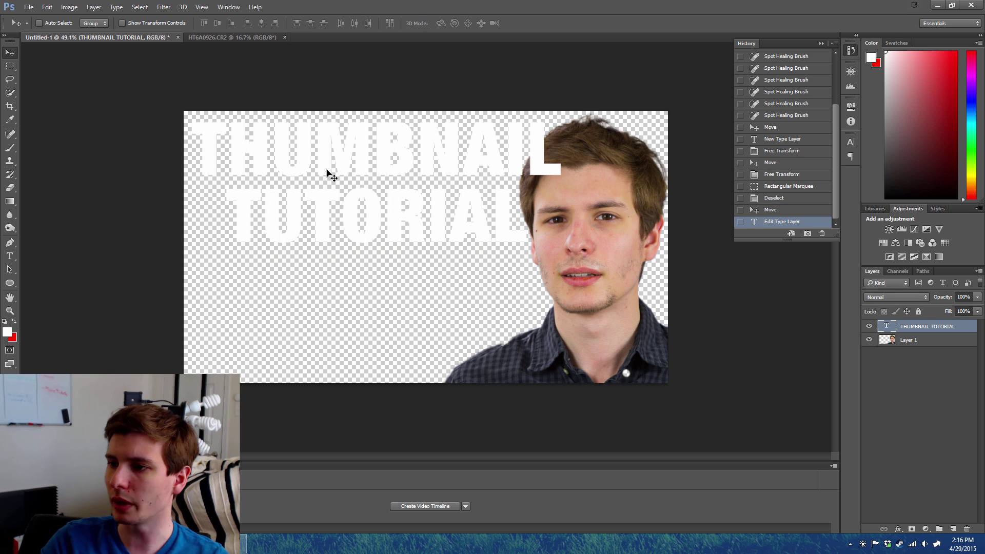
right_click(917, 328)
click(939, 328)
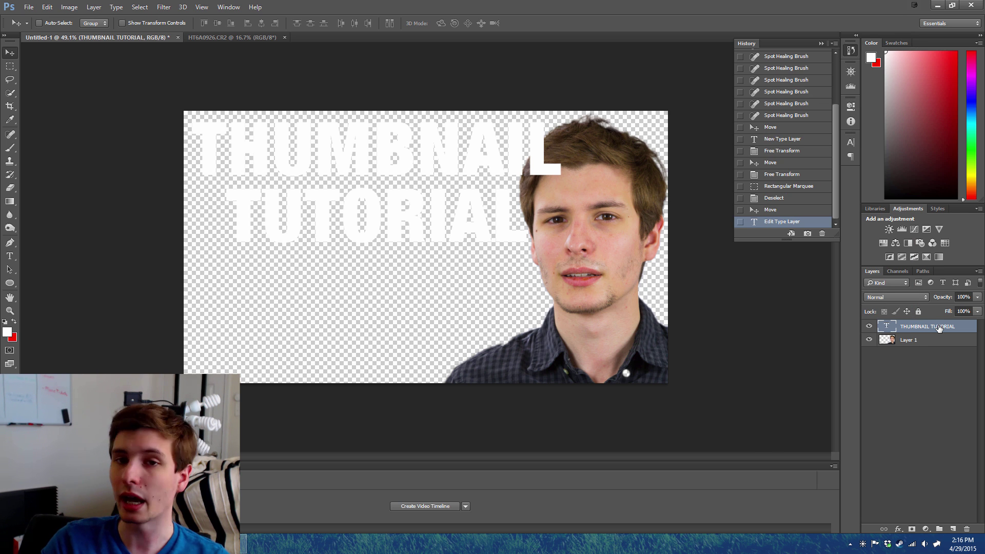
Add a 24 px black Stroke, positioned Outside, to the title layer's Blending Options.
right_click(908, 329)
click(808, 78)
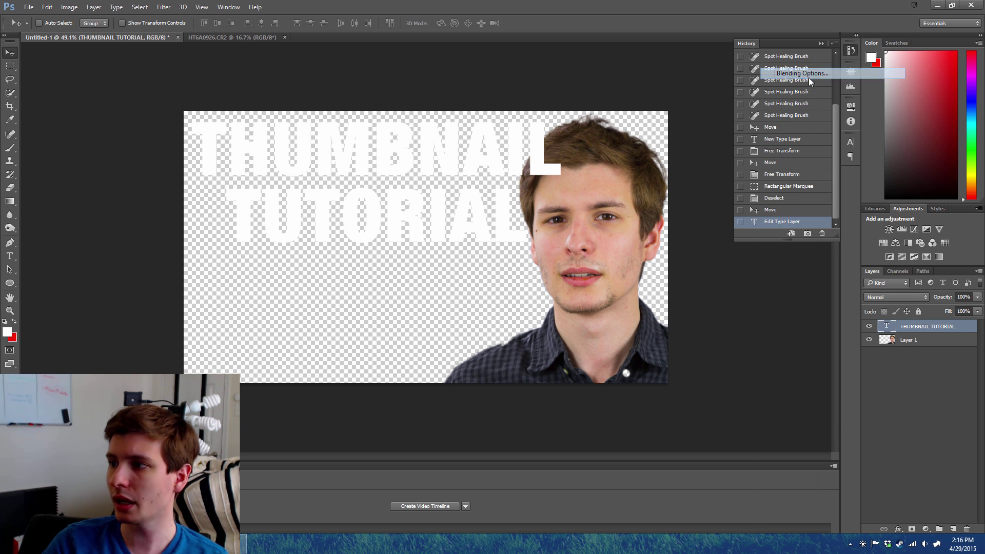
drag(644, 183, 642, 179)
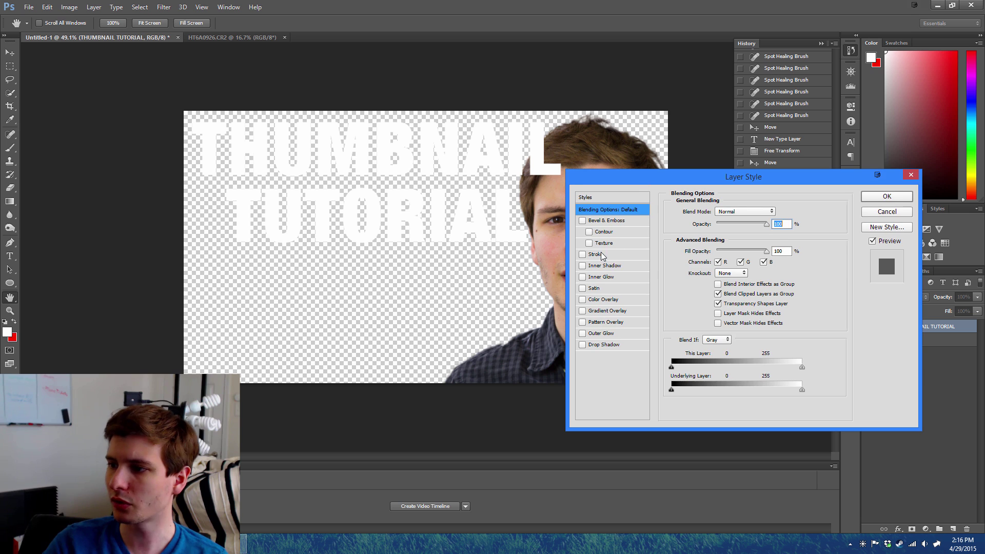
click(598, 254)
click(720, 225)
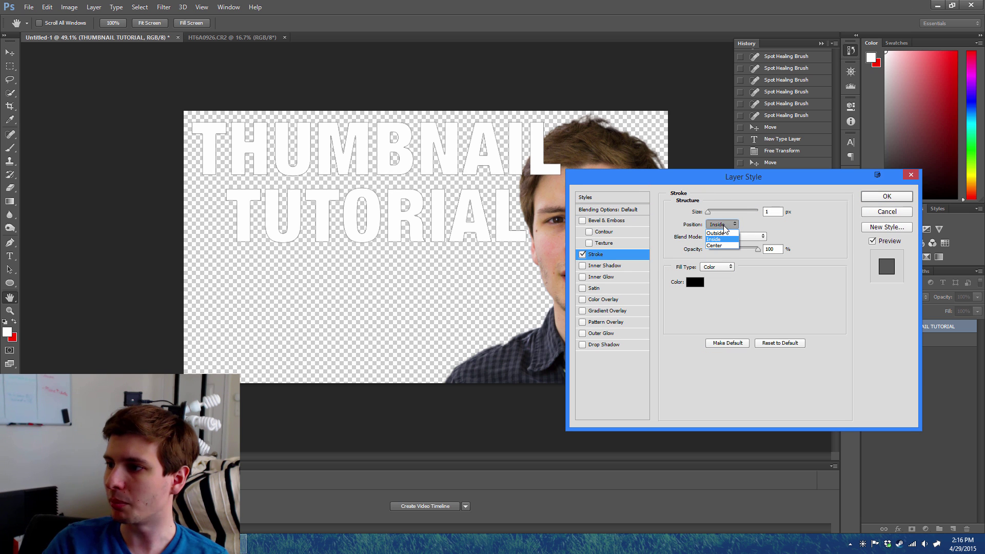
click(720, 234)
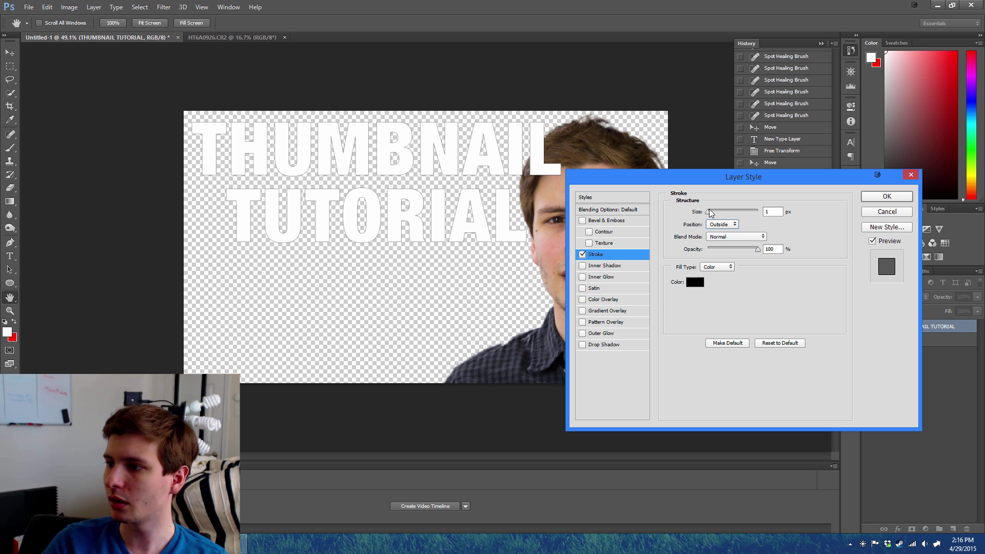
drag(708, 210, 712, 211)
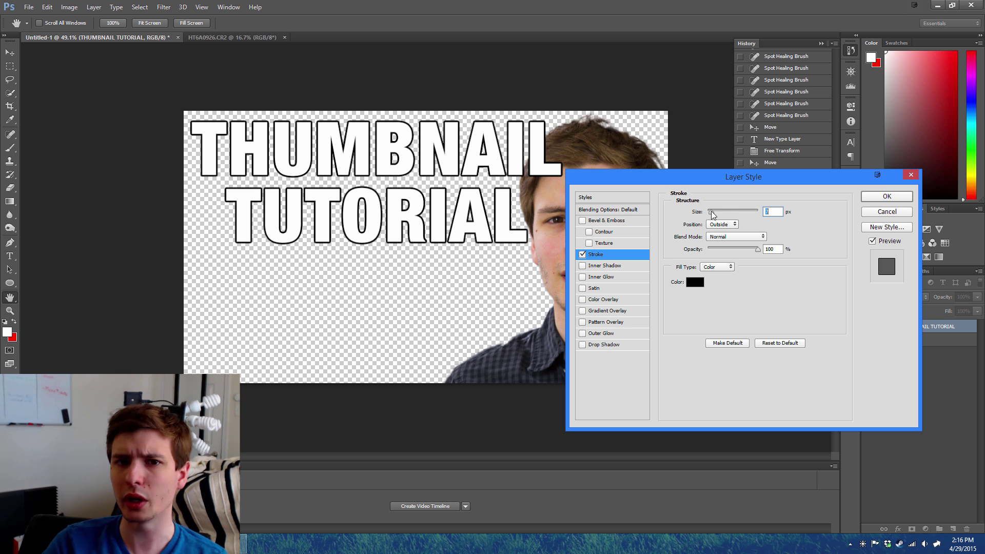
mouse_move(712, 210)
mouse_down()
mouse_move(738, 215)
mouse_move(714, 222)
mouse_up()
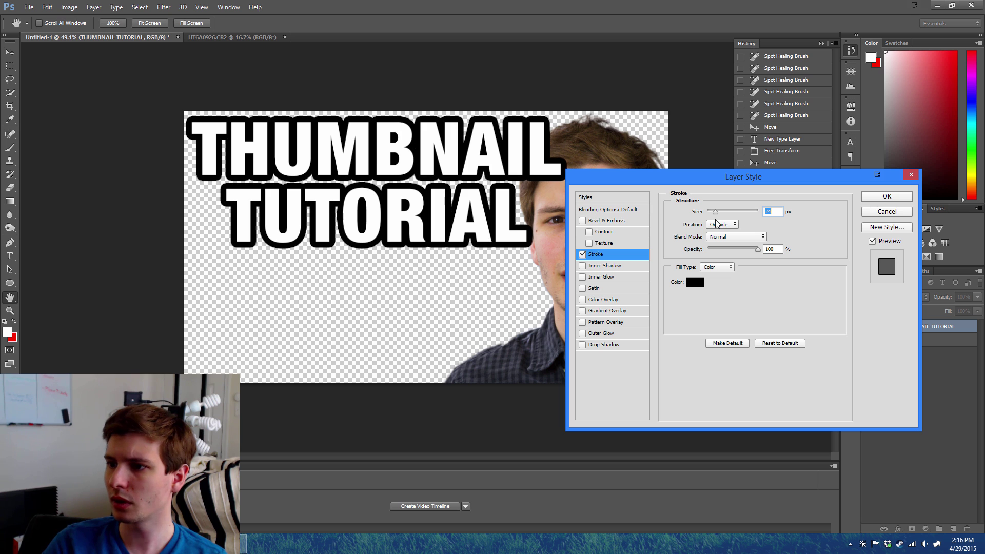
click(899, 195)
Preview the design at thumbnail size, then set the title font to 97 Black Condensed.
key(z)
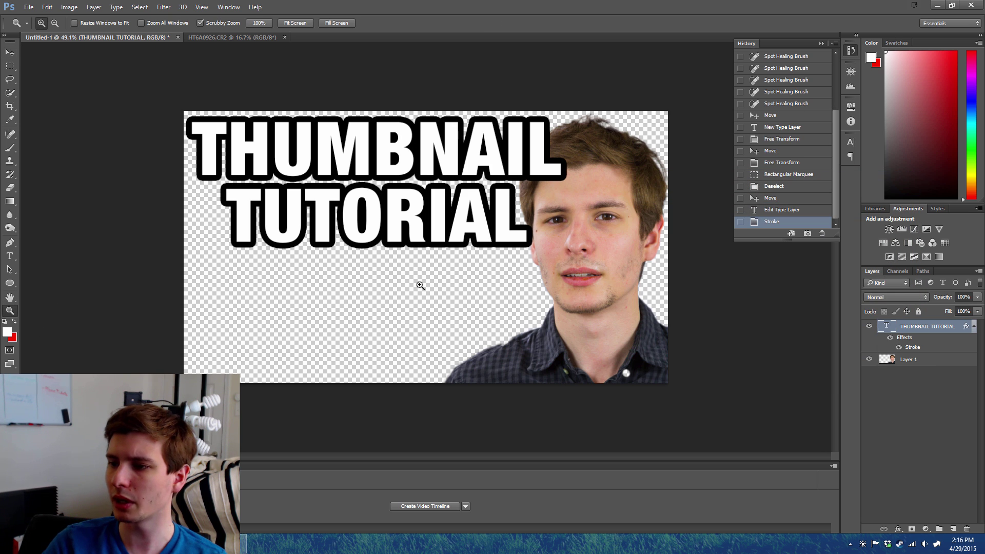
drag(420, 286, 352, 283)
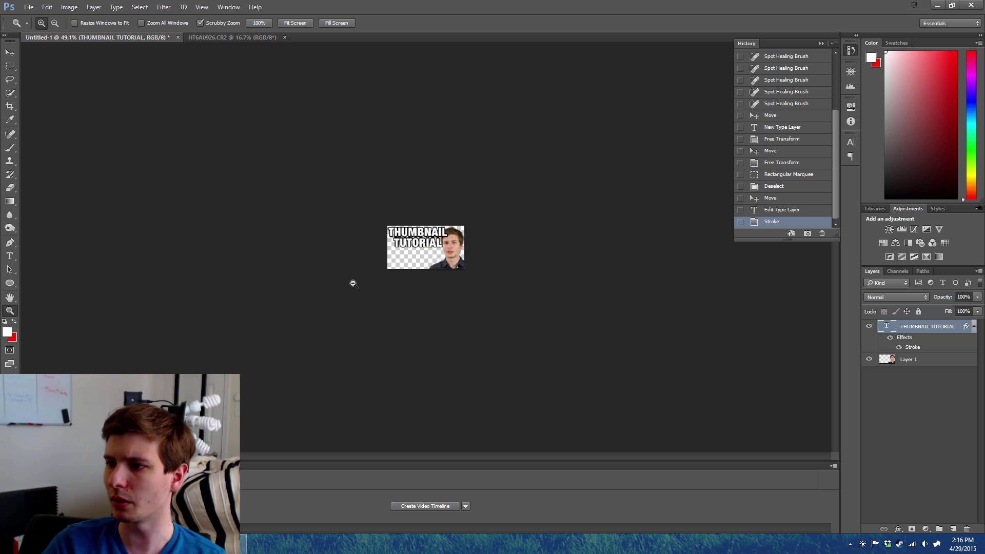
drag(412, 257, 467, 254)
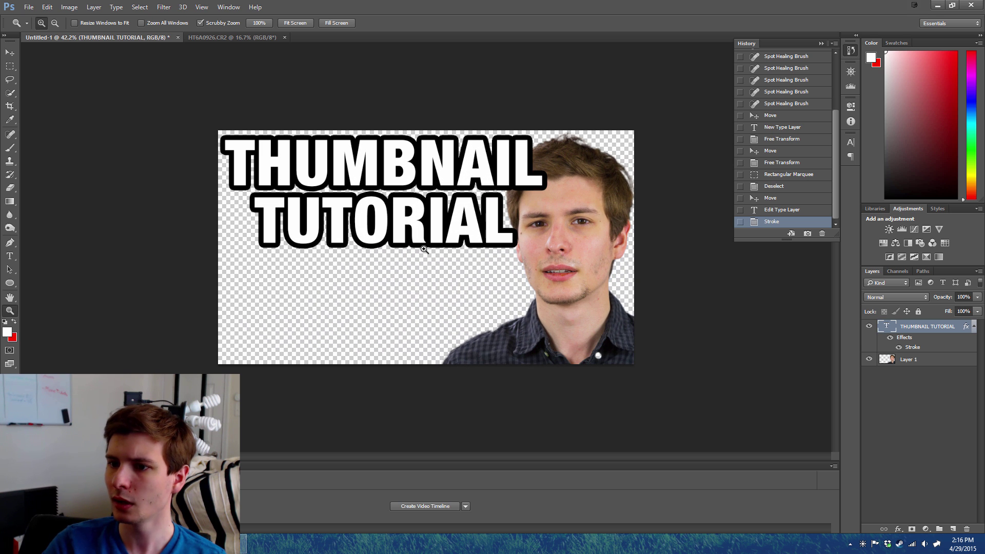
key(t)
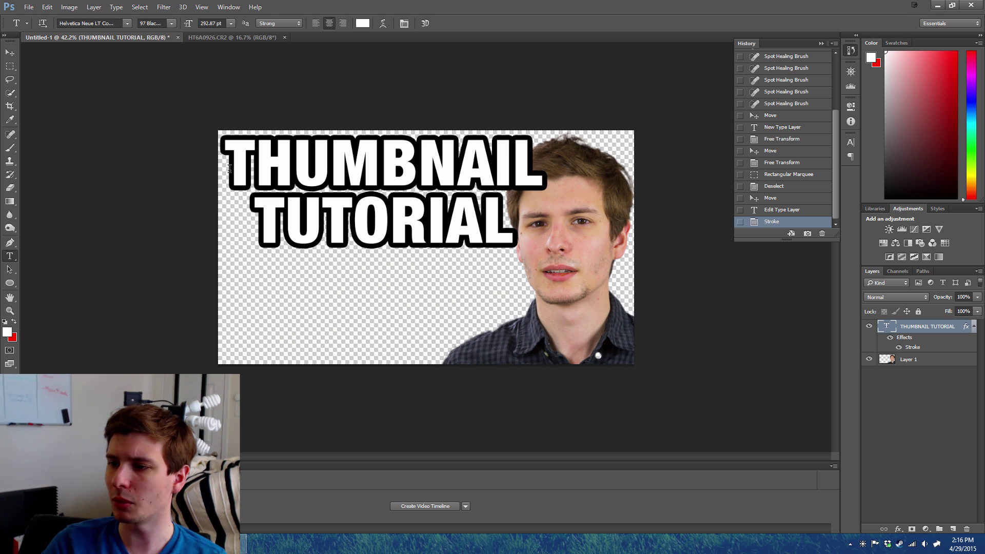
click(229, 169)
key(ctrl+a)
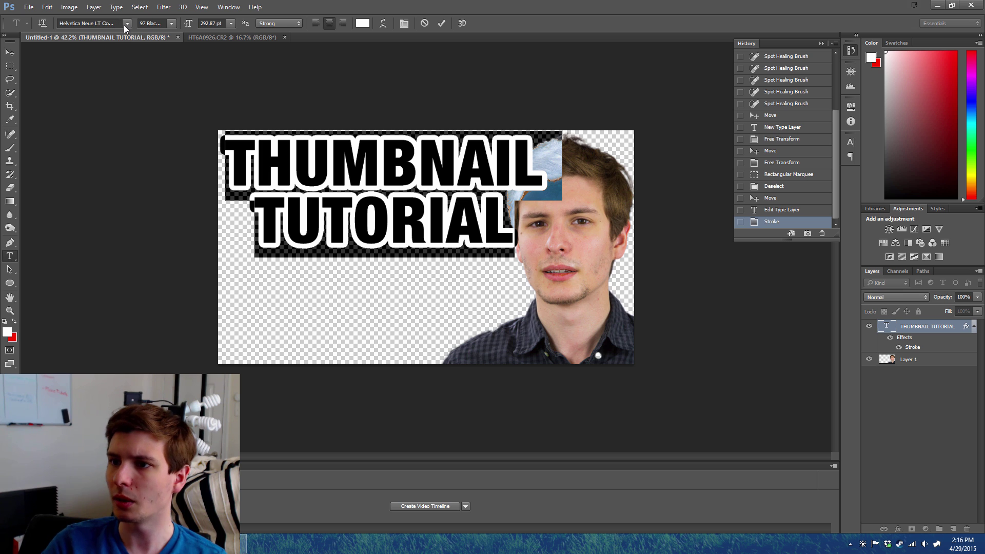
click(127, 23)
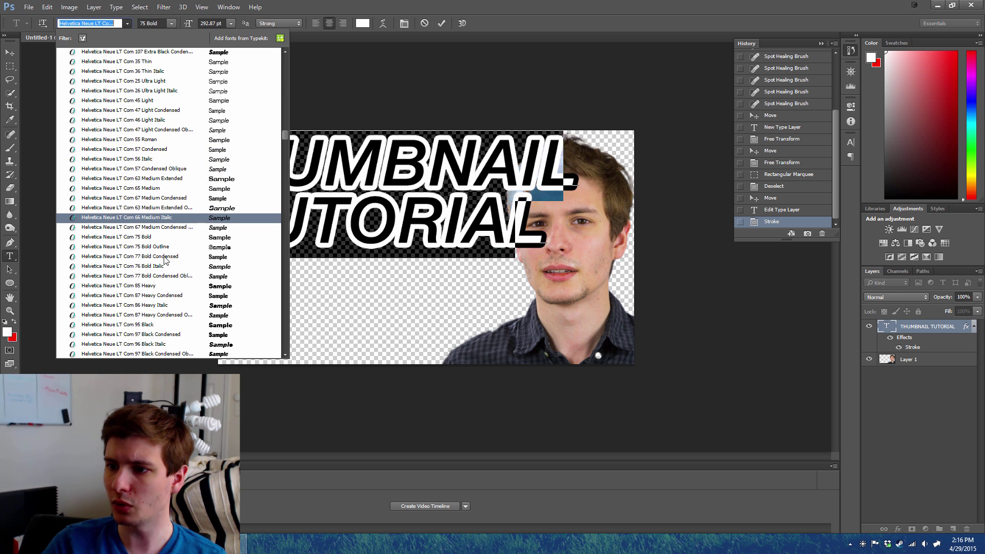
click(167, 333)
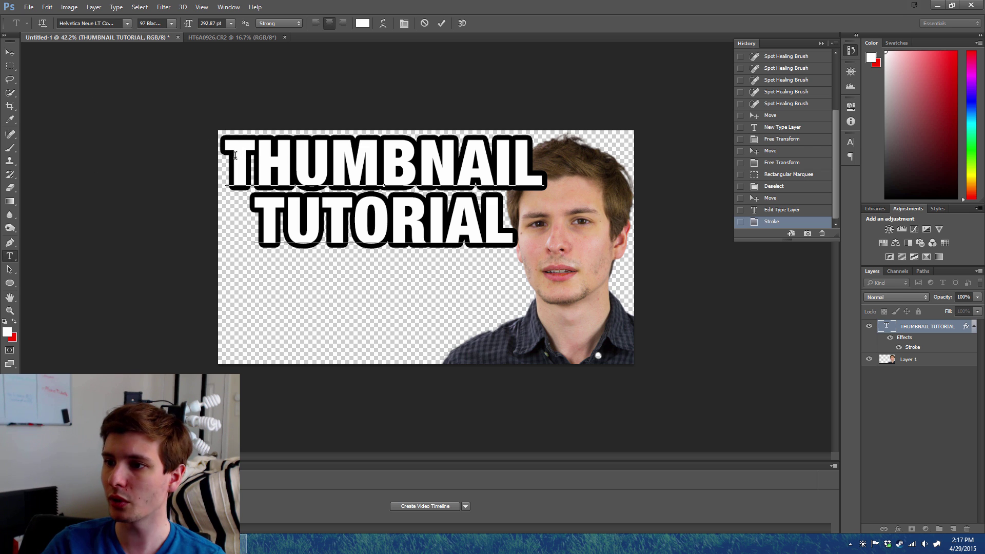
Try the wider 95 Black style on the title, then revert to 97 Black Condensed.
drag(228, 154, 509, 234)
click(172, 23)
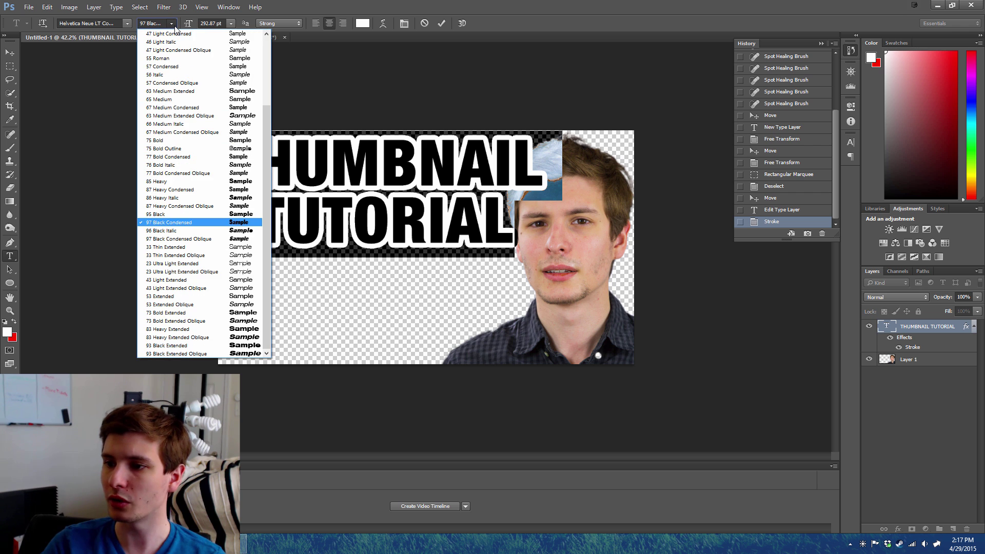
click(184, 213)
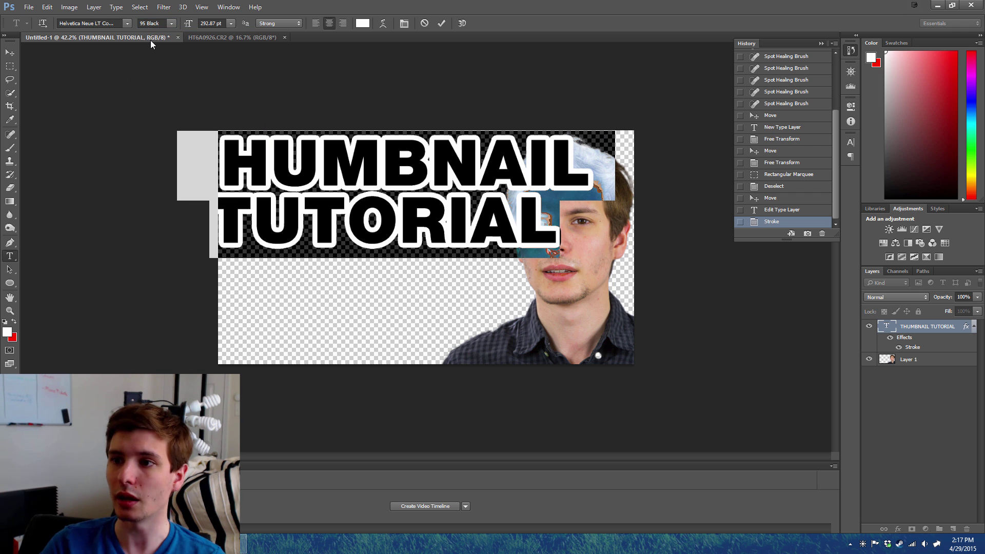
click(146, 23)
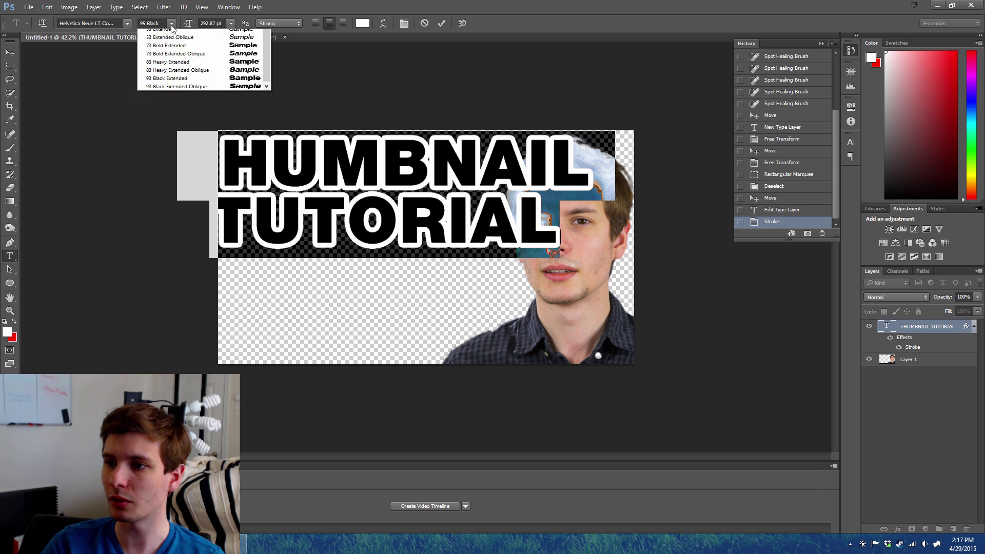
click(174, 219)
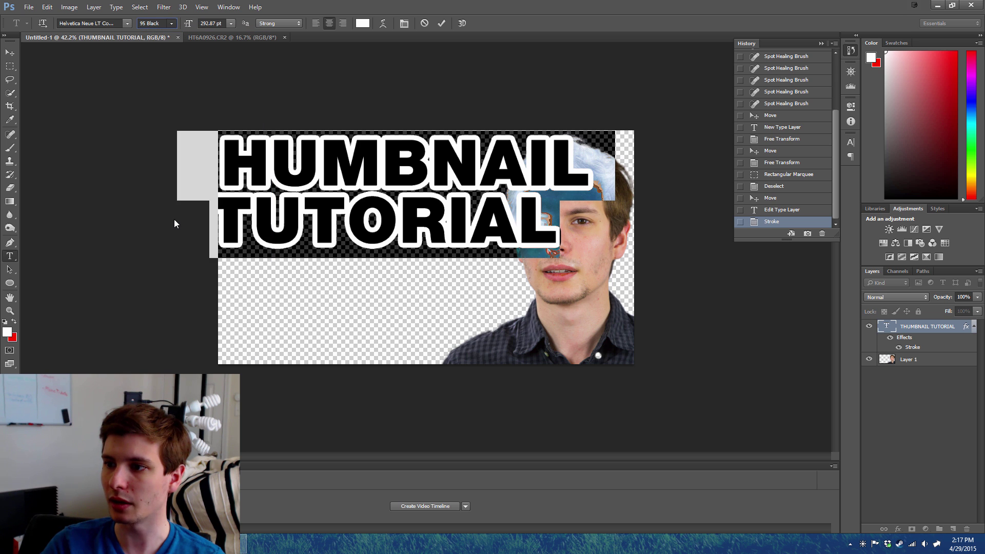
Commit the text, nudge the title slightly right and down, and bring up Firefox.
click(10, 52)
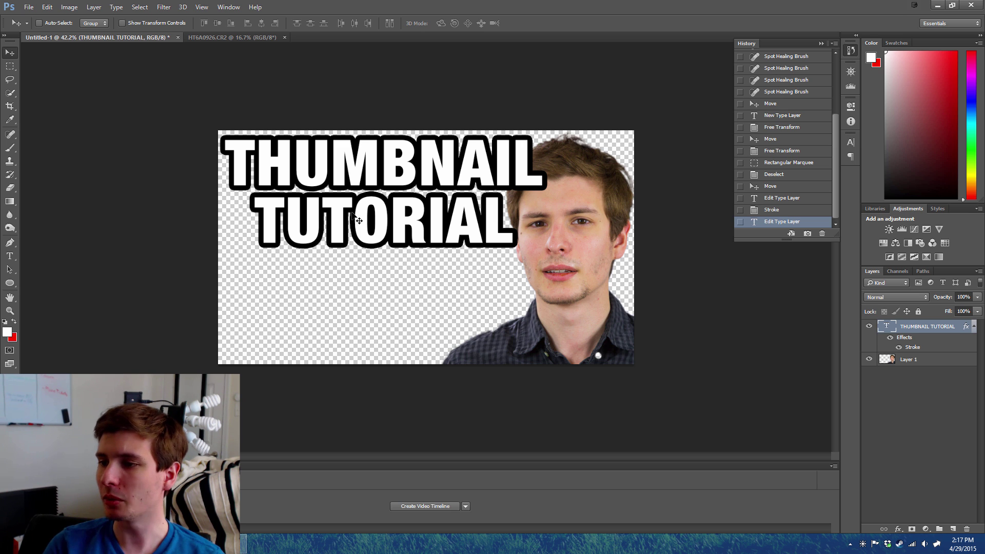
drag(362, 210, 367, 216)
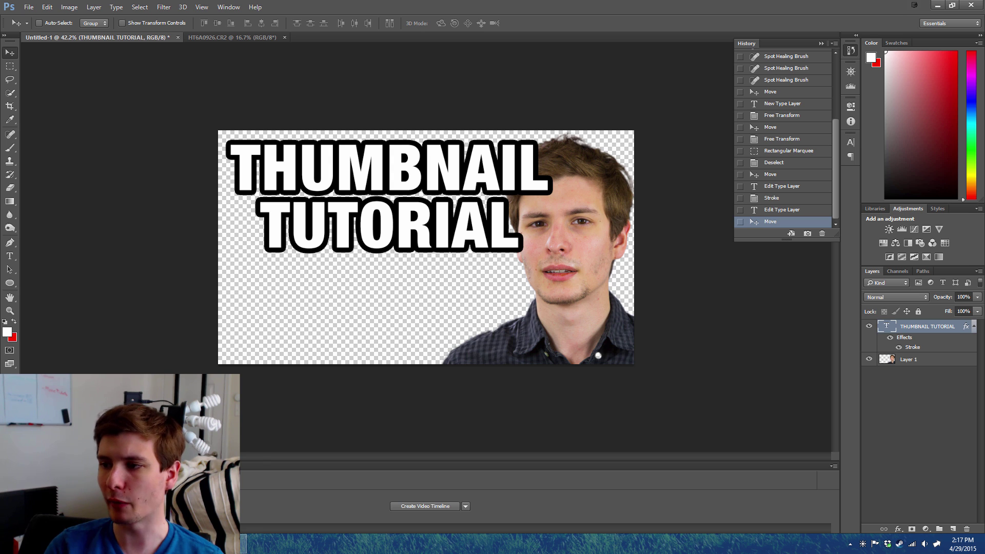
mouse_move(228, 543)
click(206, 492)
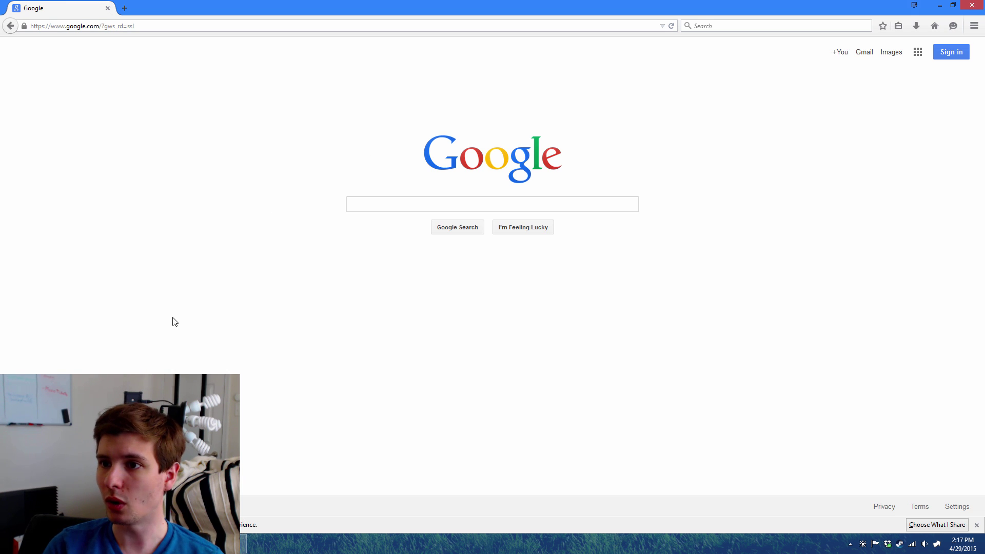
Search Google Images for 'lines texture', filtered to large images.
click(424, 204)
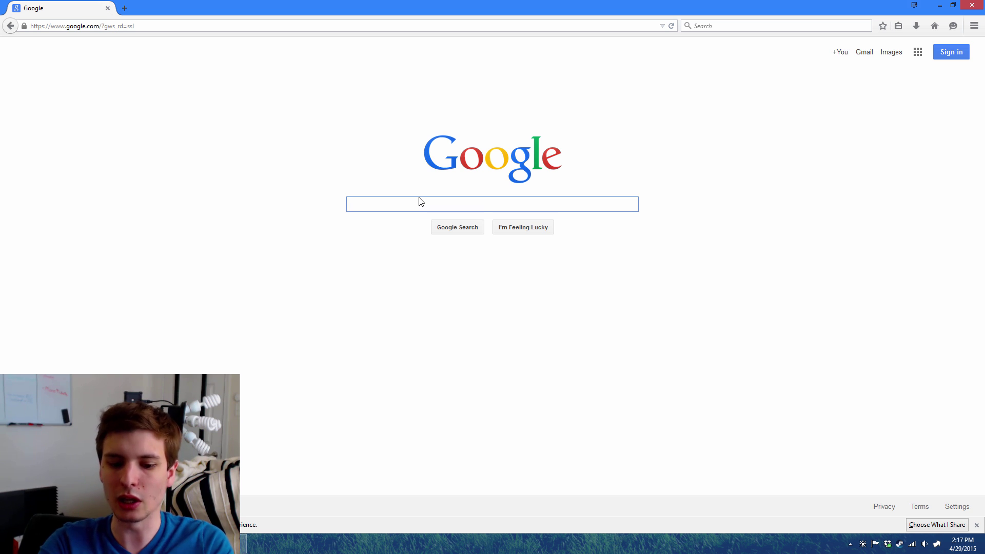
text(lines ex)
key(BackSpace)
key(BackSpace)
text(texture)
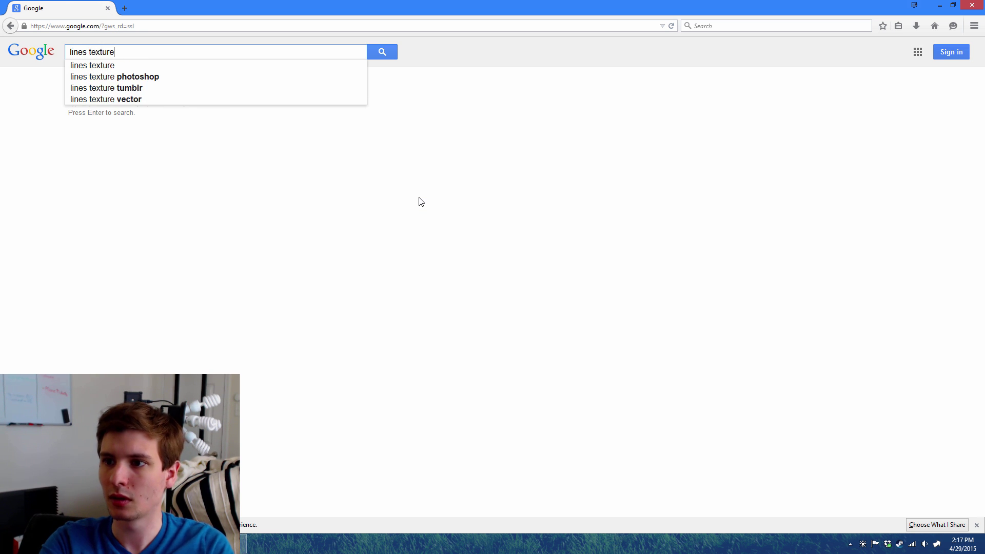
key(Return)
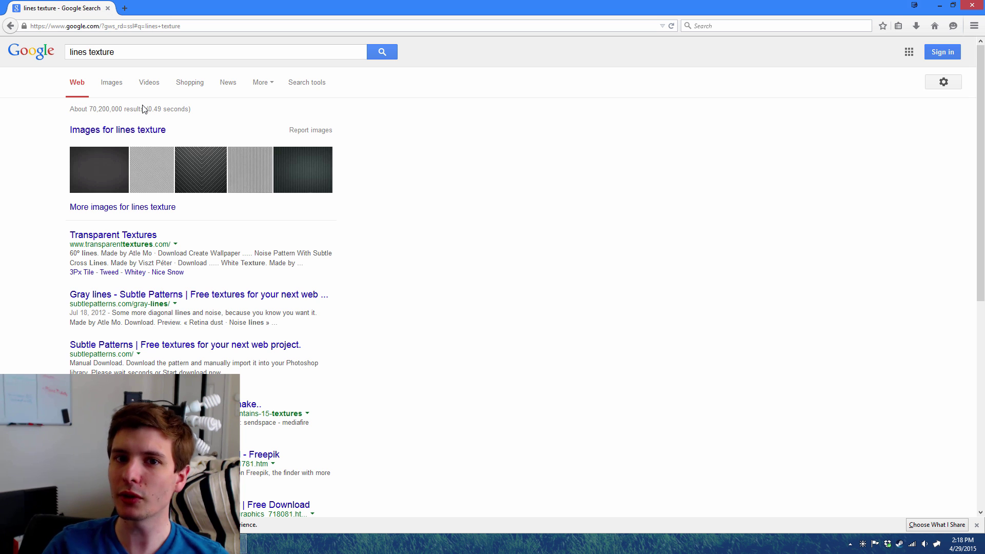
click(111, 84)
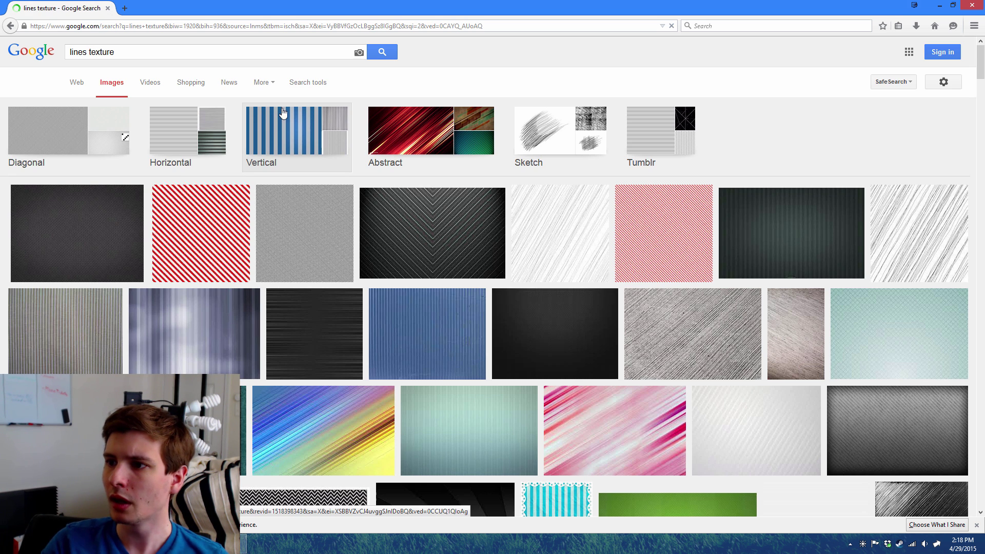
click(308, 82)
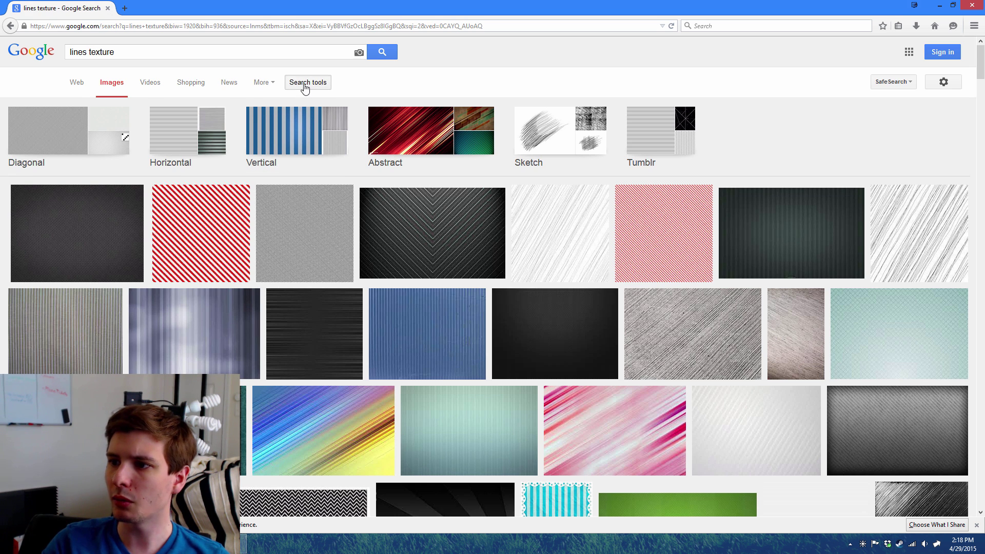
click(78, 105)
click(94, 141)
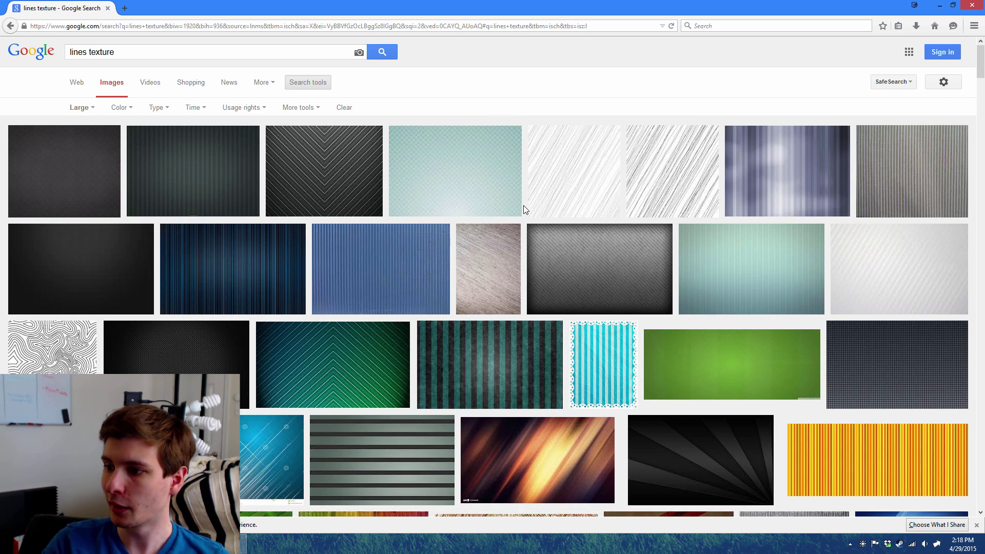
Find the grey diagonal-lines texture, open it full size and copy the image.
scroll(523, 205, down, 4)
scroll(408, 214, down, 3)
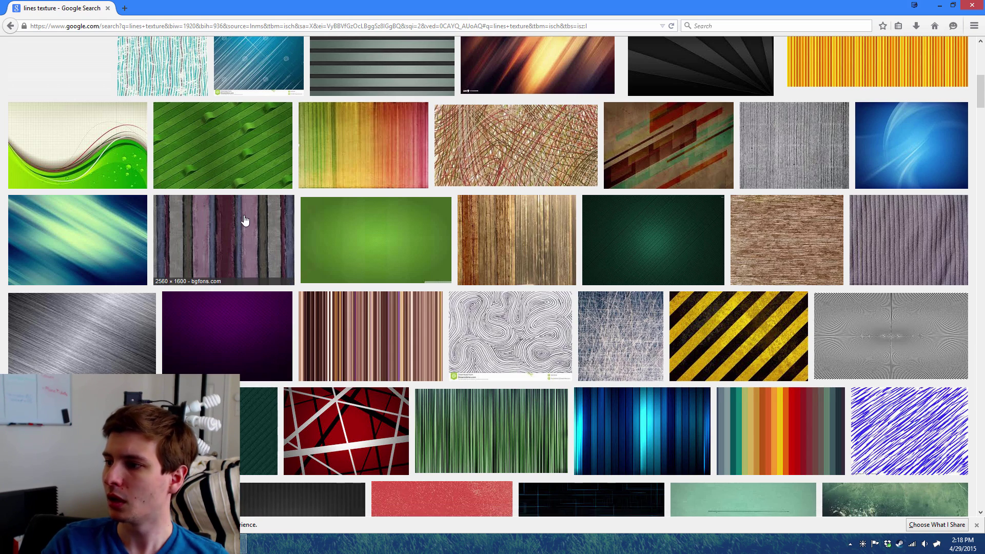
scroll(245, 221, down, 3)
scroll(235, 221, down, 5)
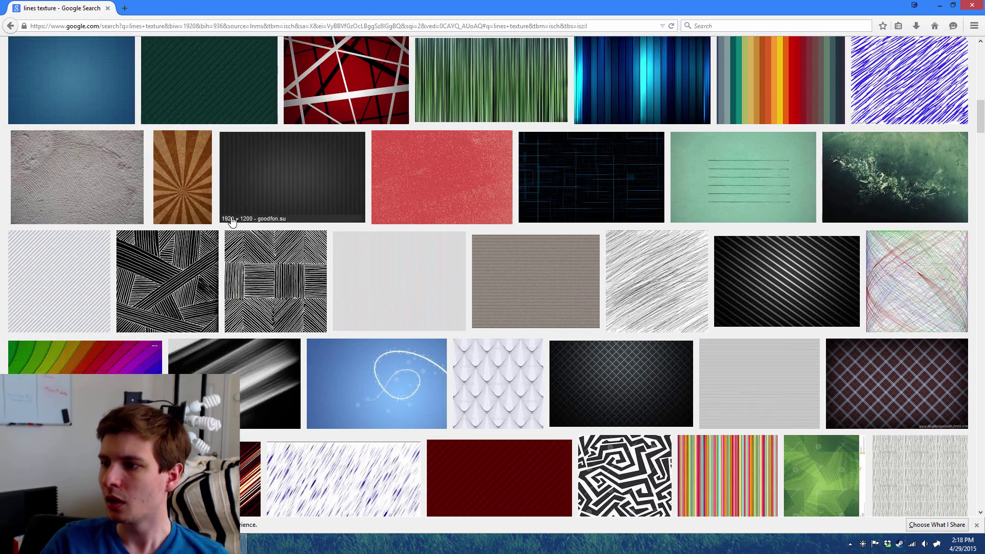
scroll(237, 216, down, 5)
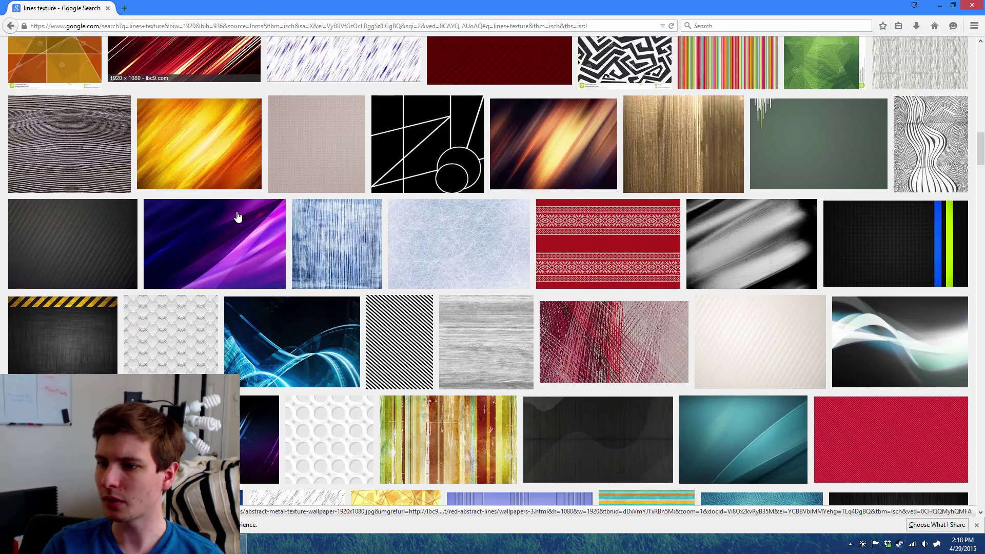
scroll(237, 217, down, 5)
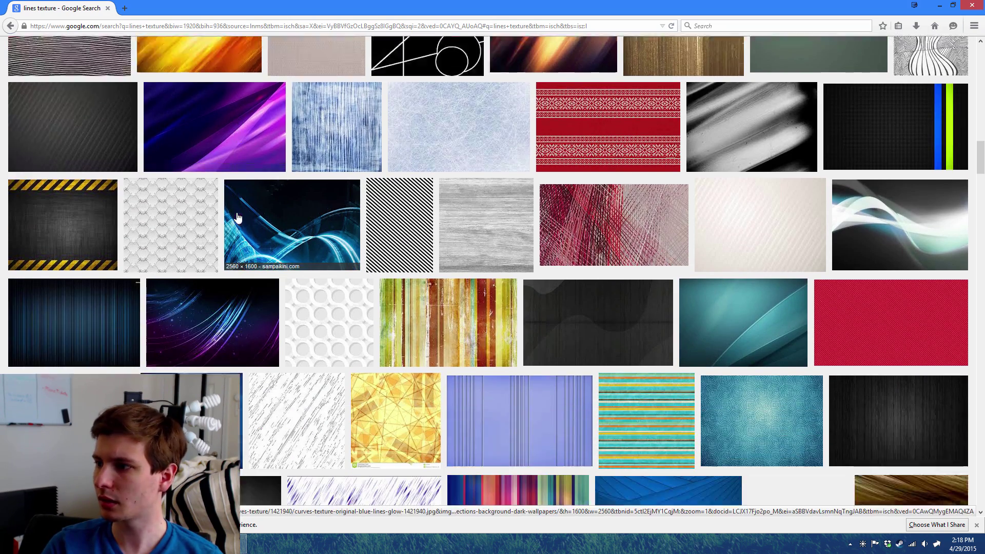
drag(980, 172, 979, 63)
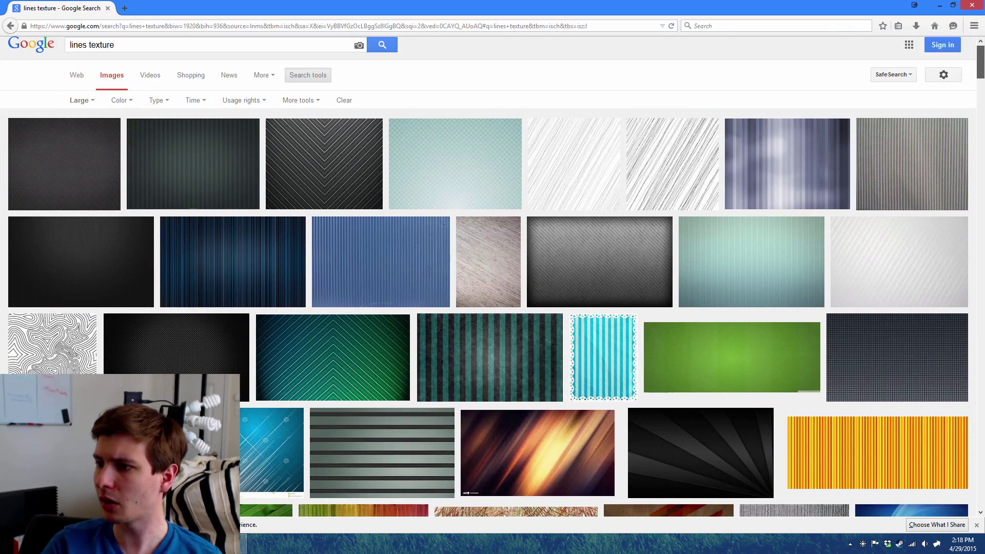
scroll(885, 115, down, 1)
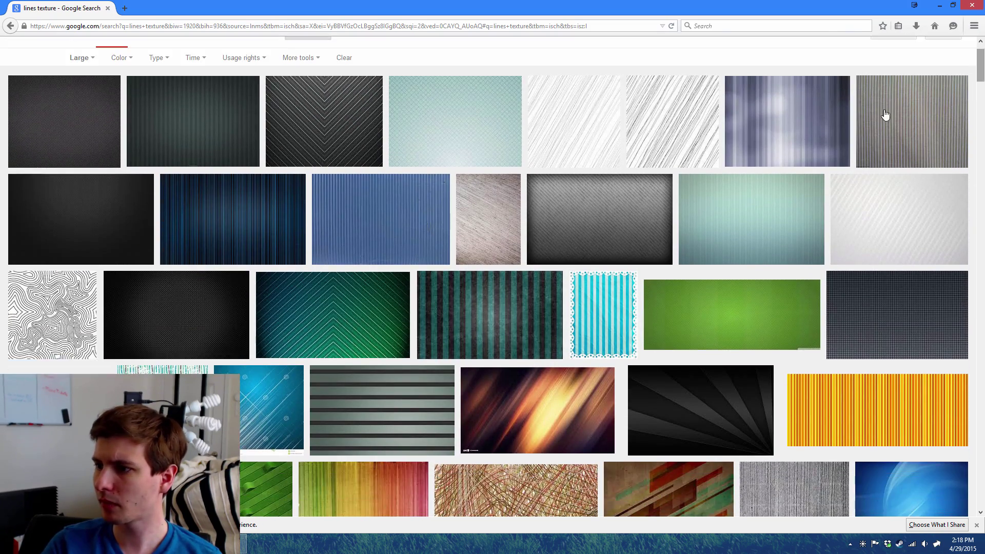
click(615, 211)
click(719, 267)
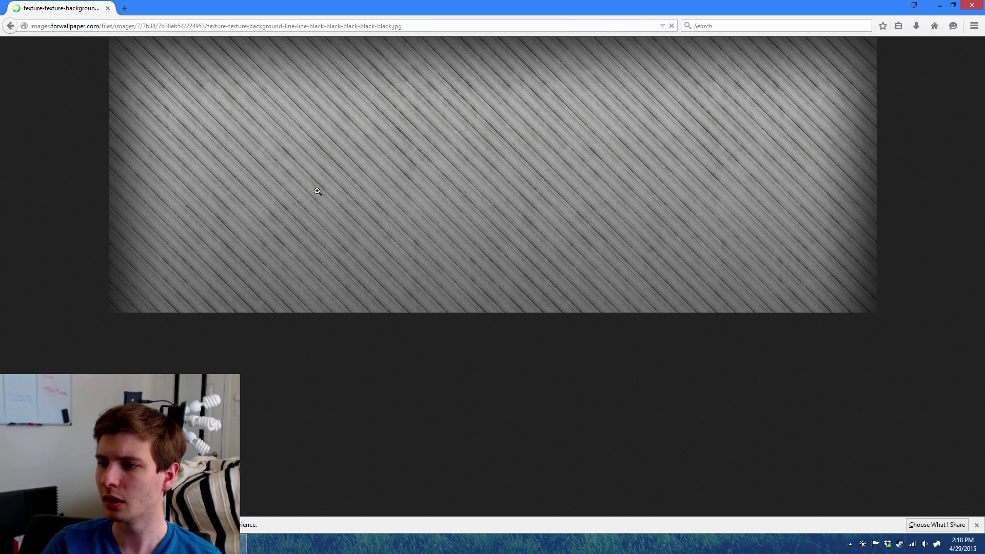
right_click(251, 207)
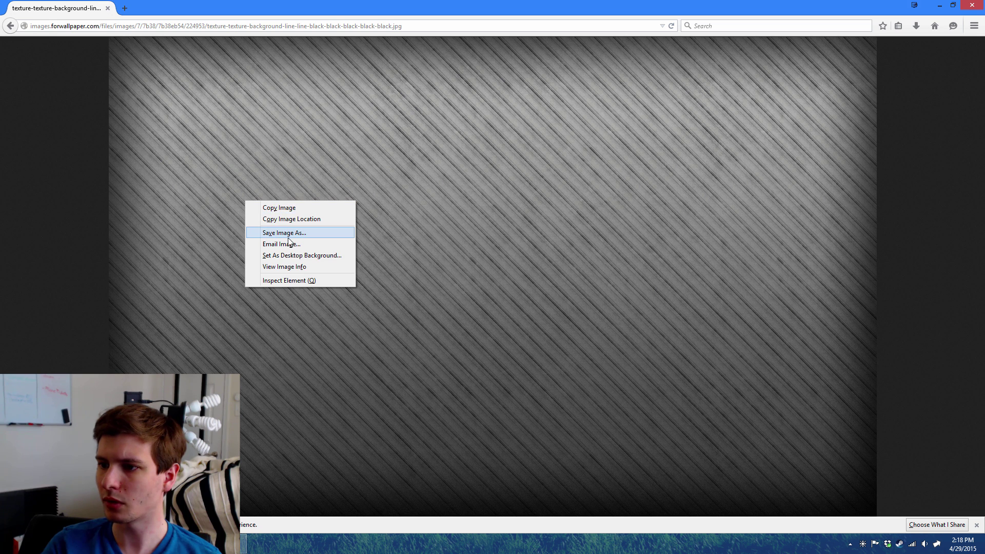
click(285, 218)
Paste the copied texture into a new bottom layer and move the title layer to the top.
key(alt+Tab)
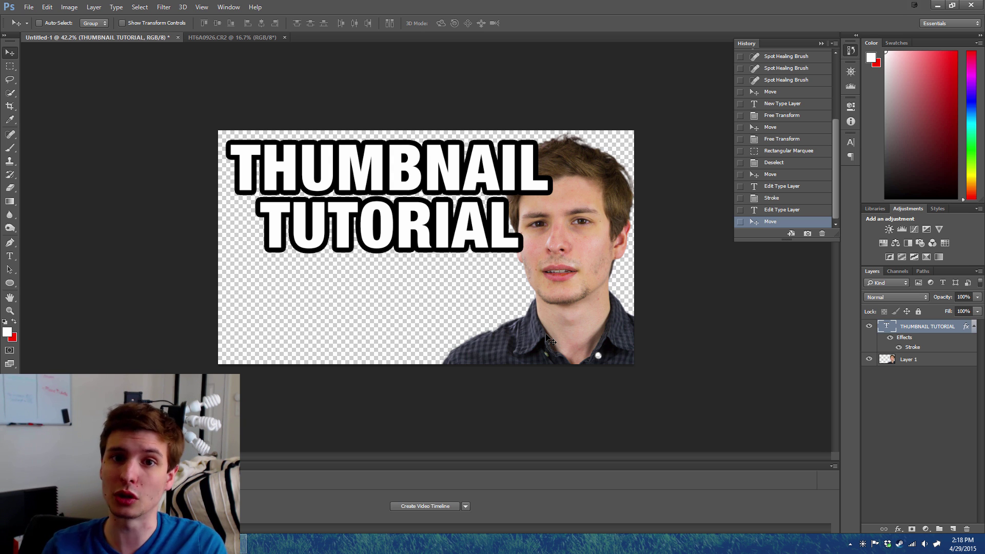
click(952, 528)
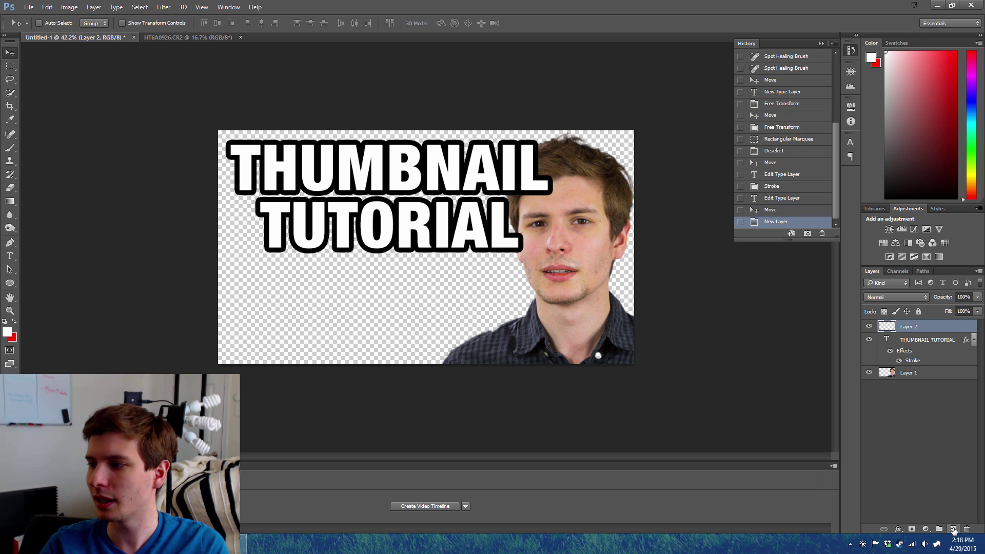
drag(919, 339, 921, 381)
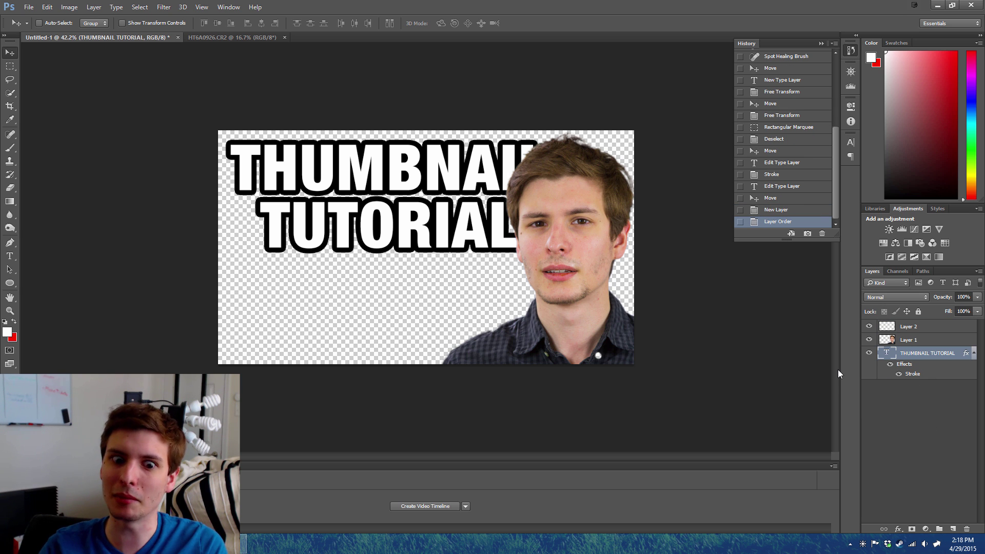
key(ctrl+alt+shift+n)
key(ctrl+v)
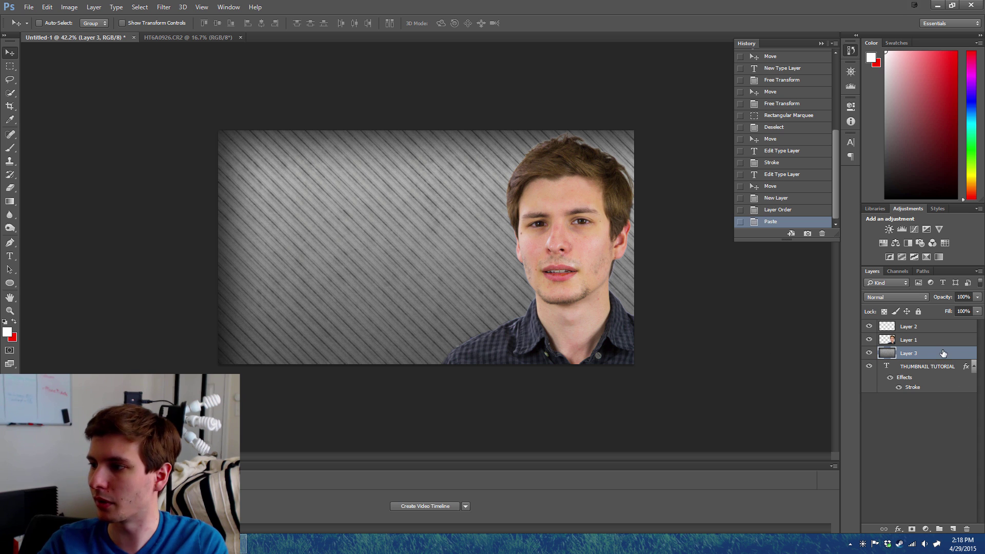
key(ctrl+bracketleft)
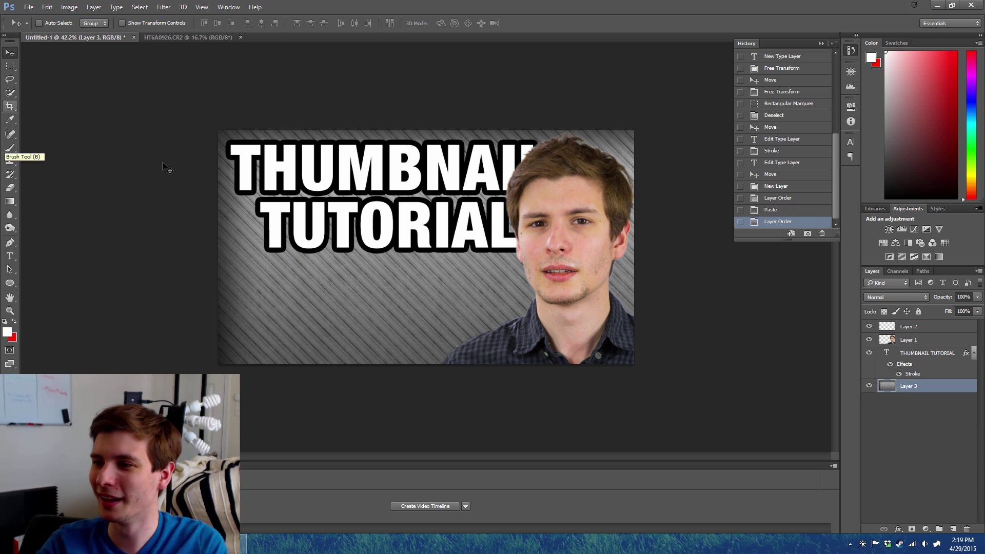
drag(927, 354, 922, 329)
click(907, 387)
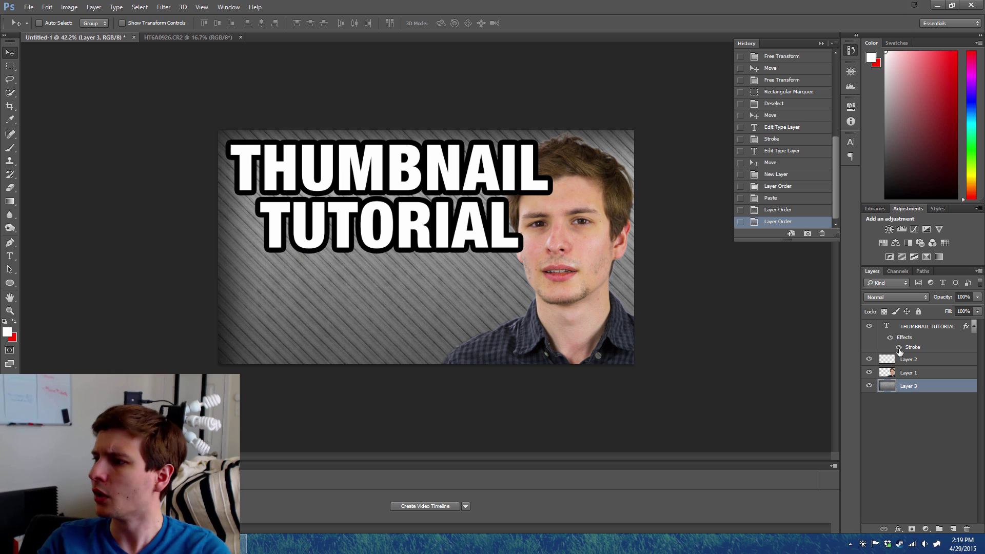
Add a new Layer 4 above the texture and delete the empty Layer 2.
click(953, 529)
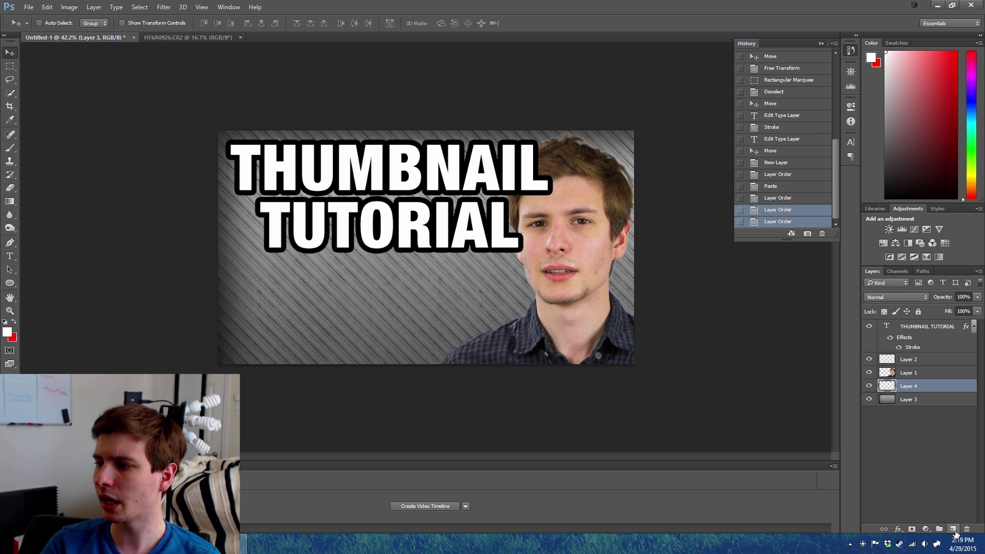
click(923, 360)
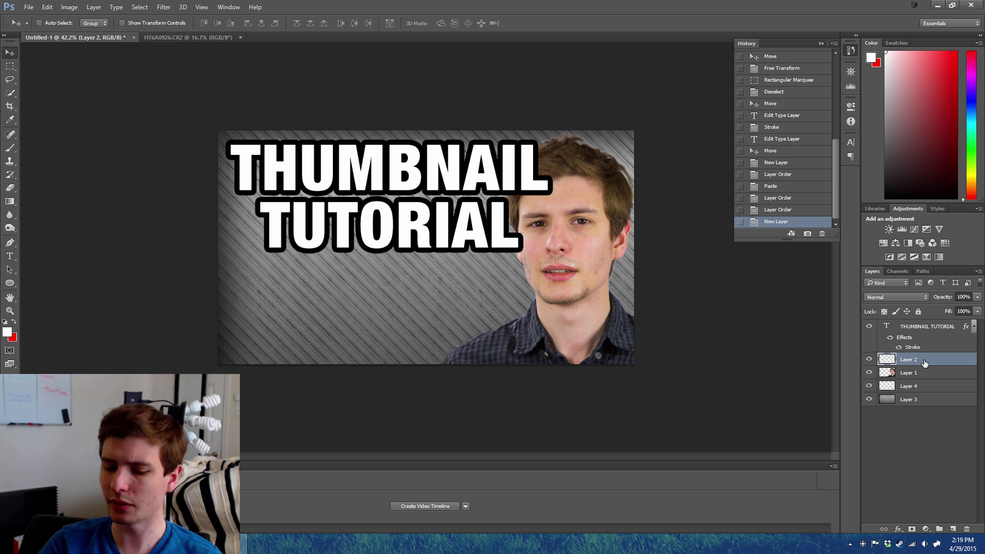
key(Delete)
click(943, 391)
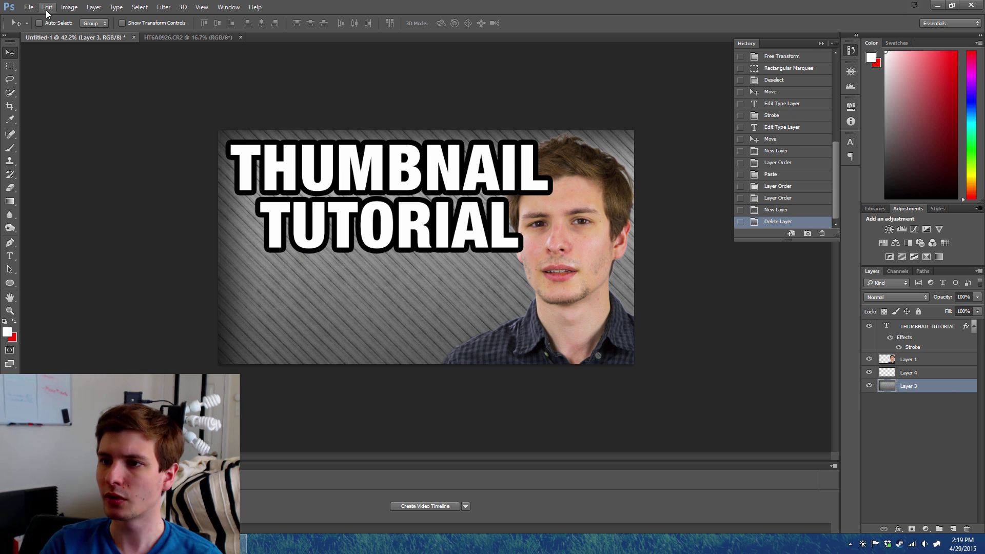
click(924, 378)
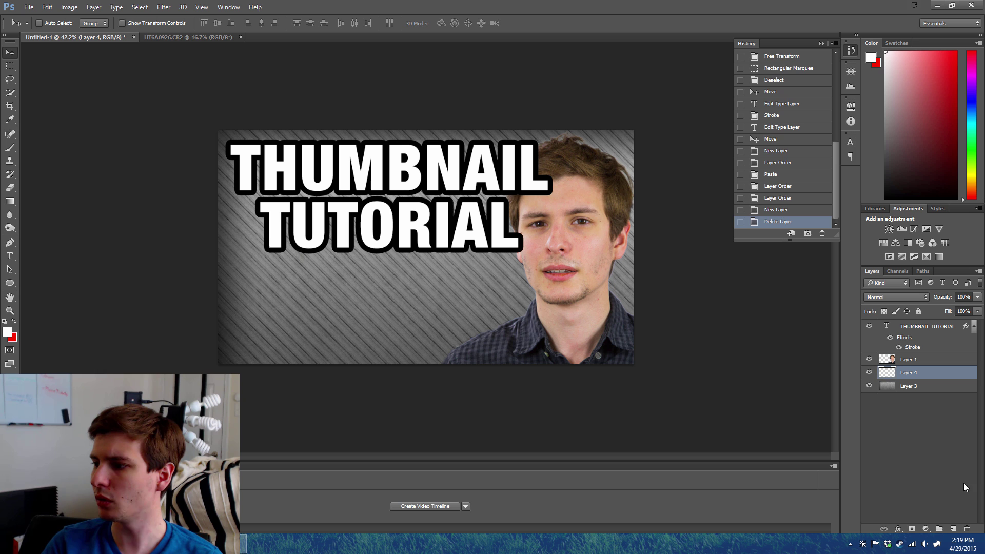
Fill Layer 4 with a saturated, slightly darkened cyan colour.
click(46, 7)
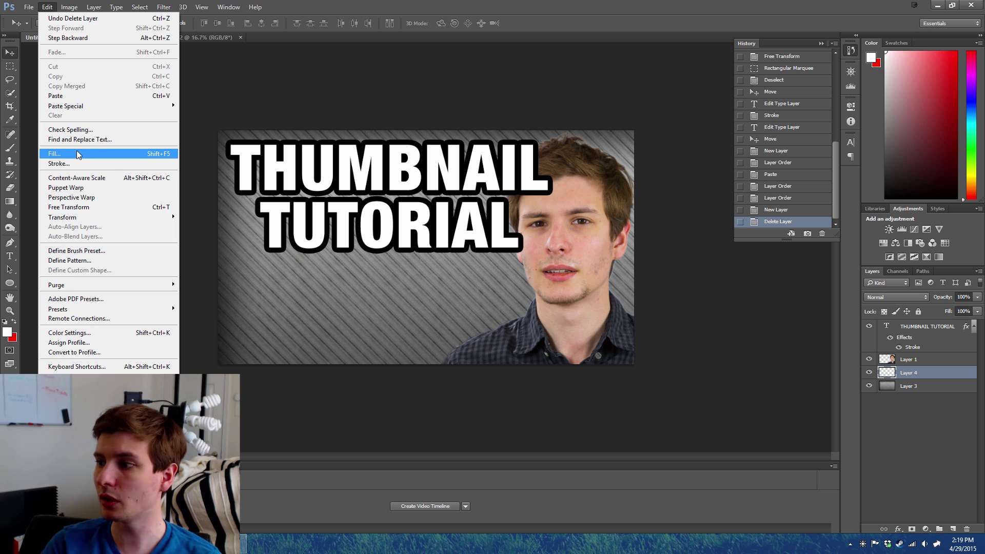
click(72, 149)
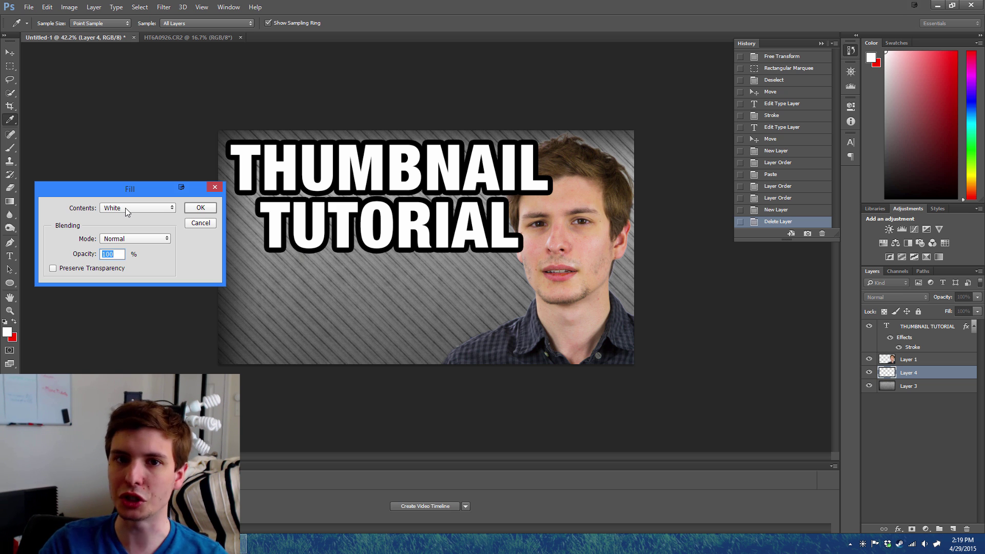
click(125, 208)
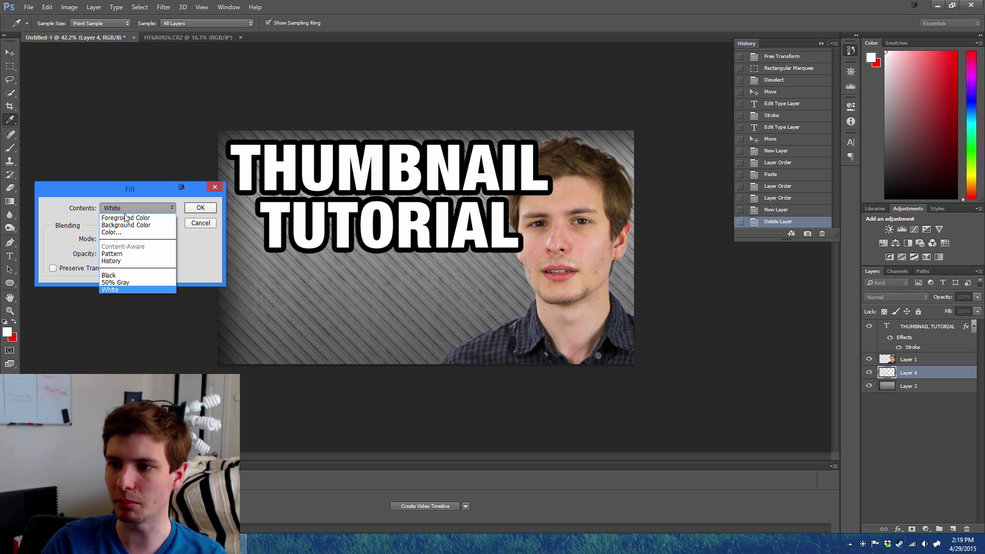
click(124, 232)
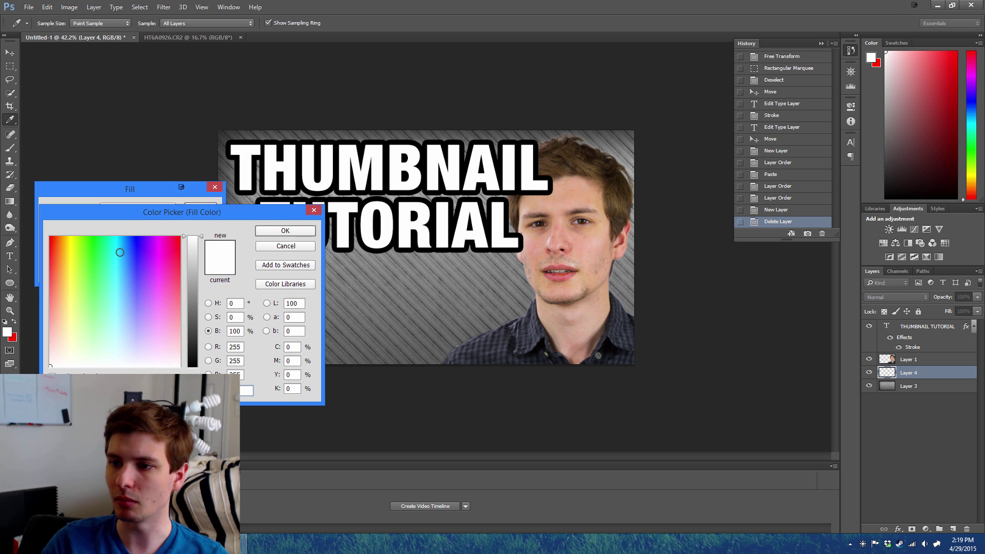
click(114, 252)
drag(114, 253, 116, 233)
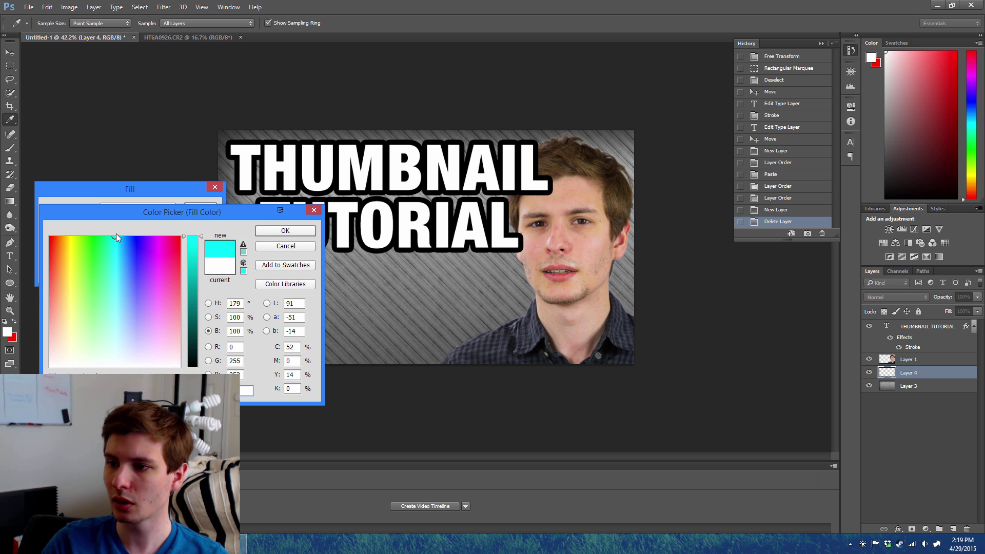
drag(203, 239, 203, 250)
click(285, 231)
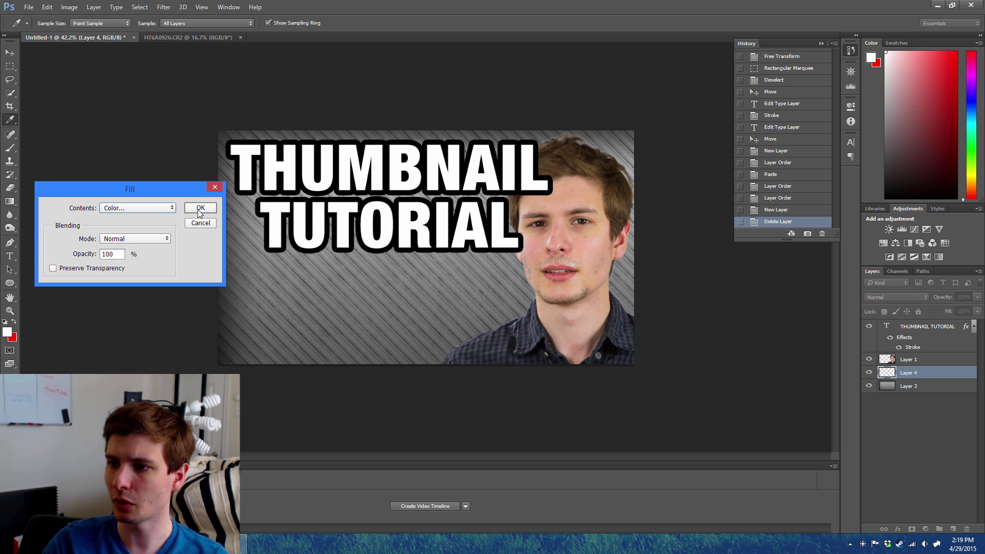
key(Return)
key(v)
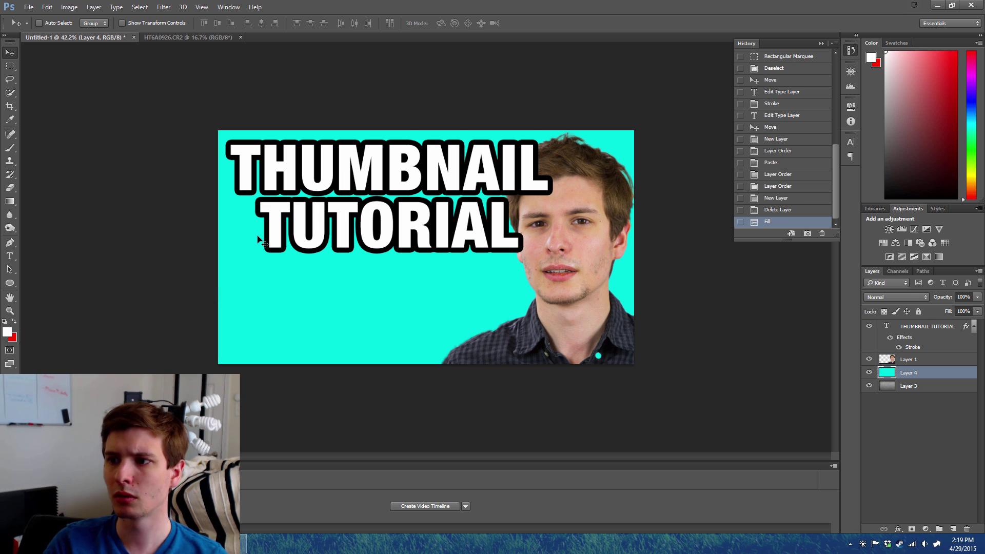
Set Layer 4's blend mode to Overlay and toggle its visibility to compare.
click(912, 297)
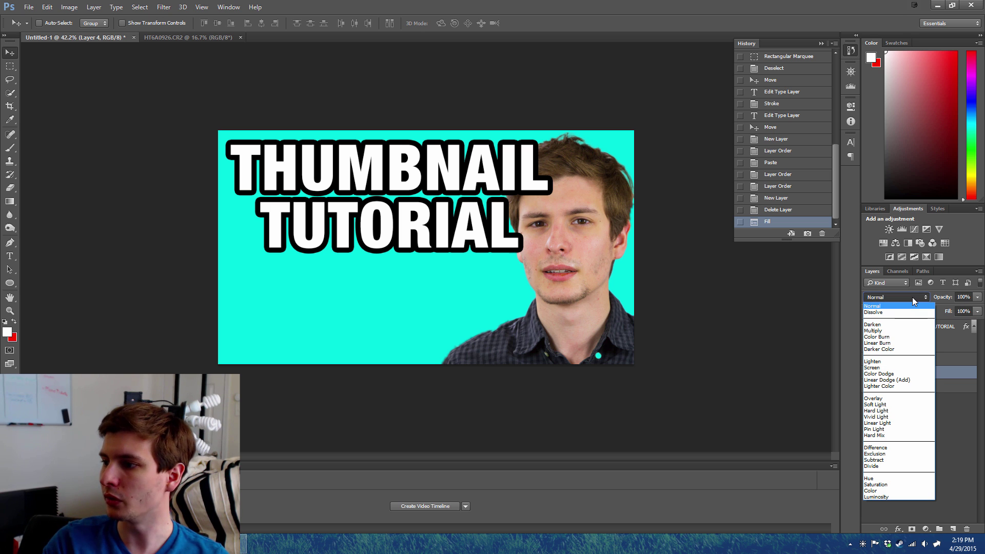
click(893, 398)
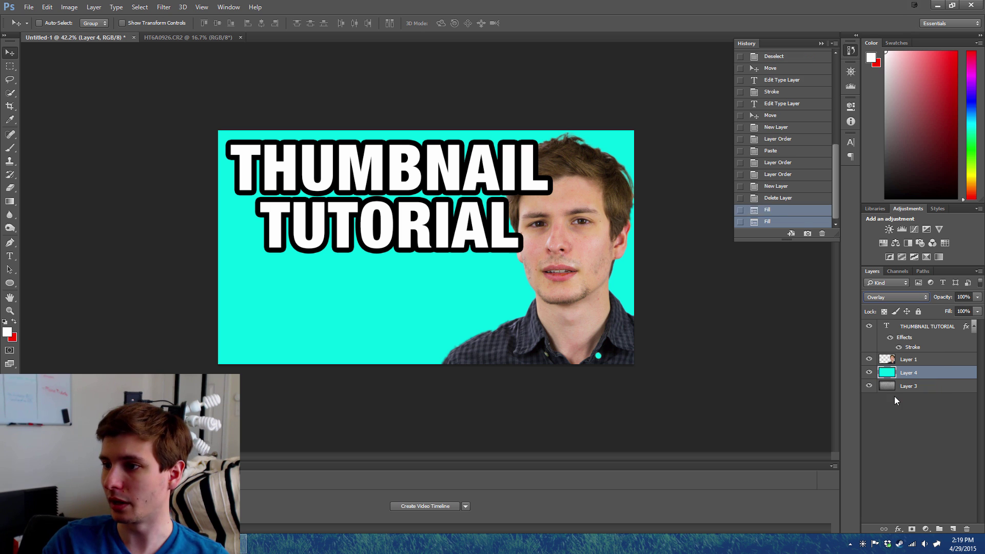
click(871, 374)
click(872, 374)
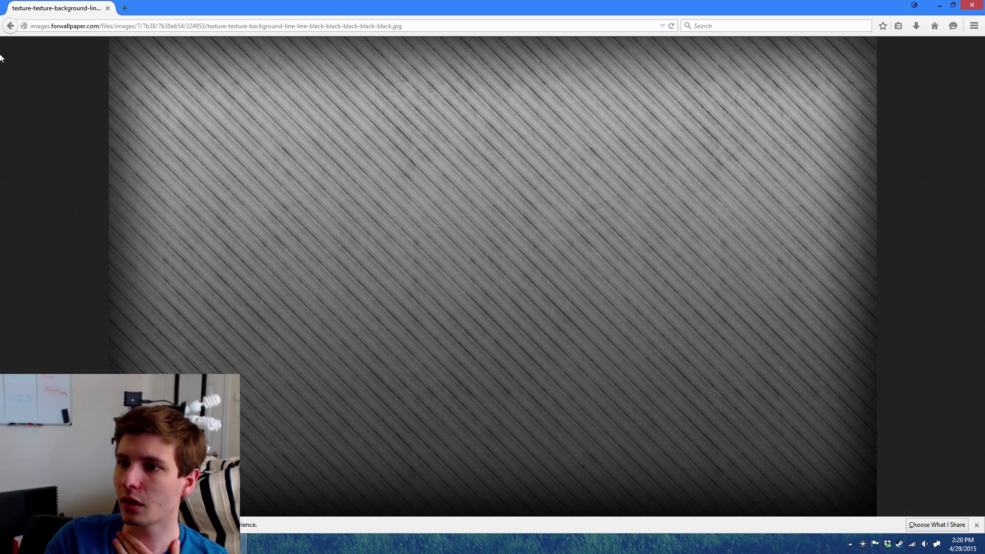
Back in the lines texture results, copy the full-size green chevron wallpaper and return to Photoshop.
click(10, 26)
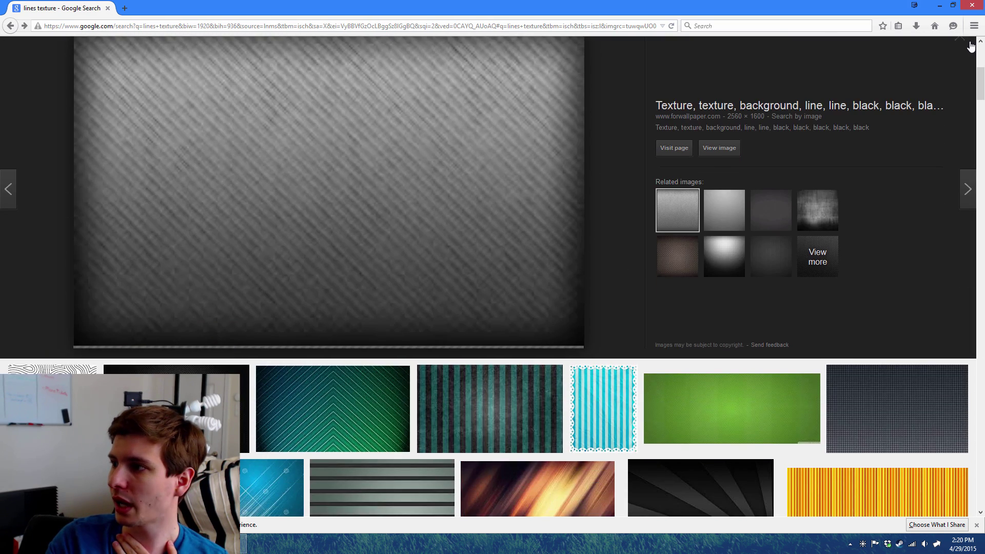
key(Escape)
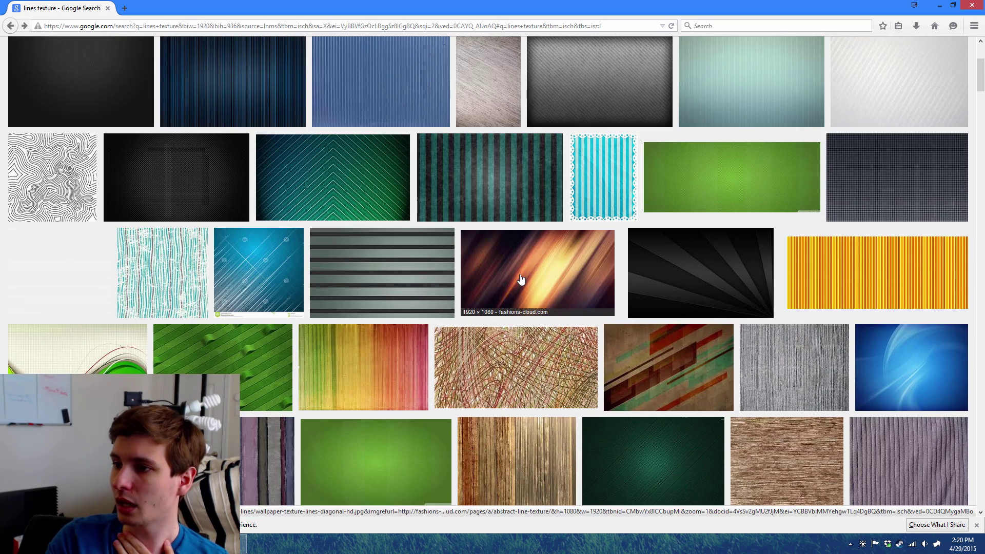
click(347, 199)
click(708, 264)
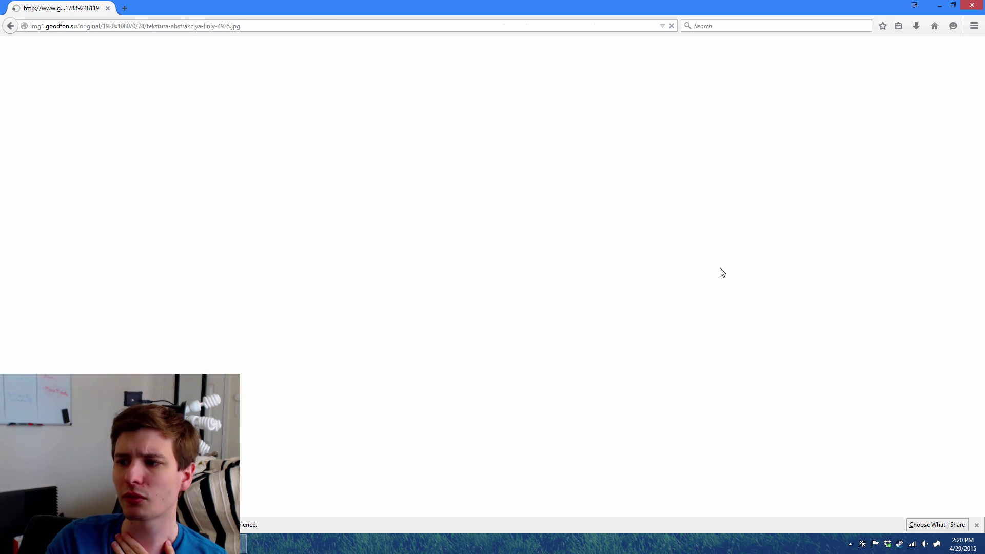
right_click(259, 211)
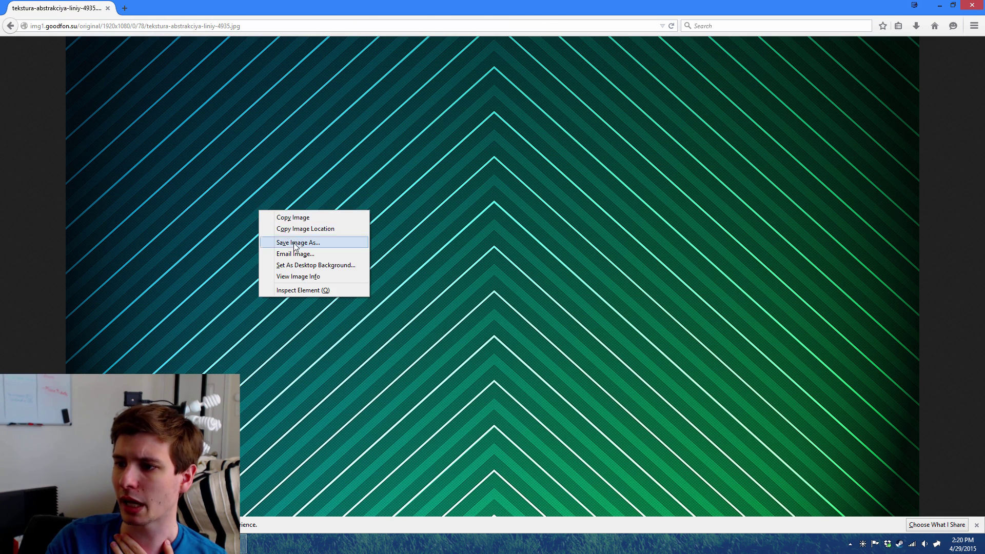
click(291, 219)
key(alt+Tab)
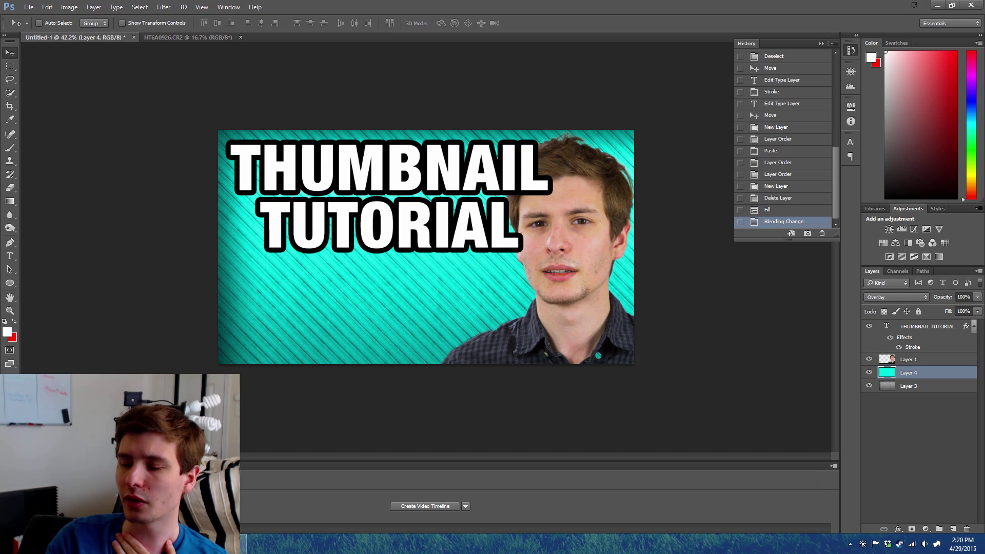
Hide the cyan Layer 4 and paste the chevron wallpaper into a new bottom Layer 5.
click(869, 373)
click(930, 423)
click(953, 529)
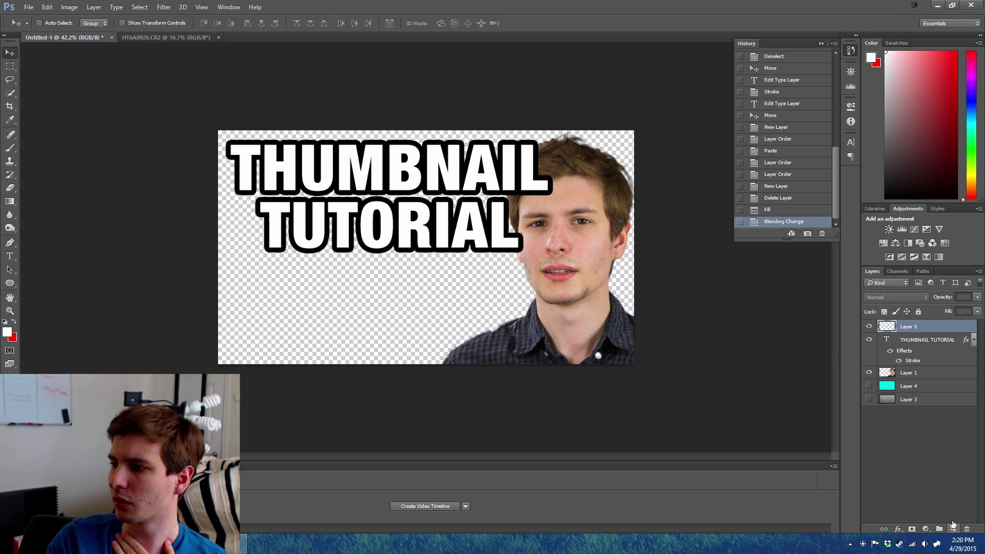
drag(911, 328, 920, 416)
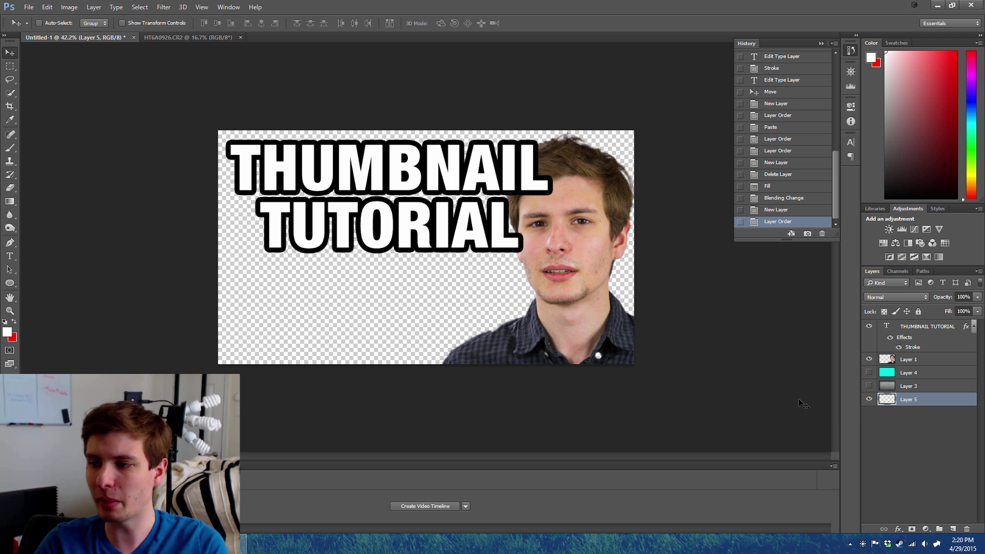
key(ctrl+v)
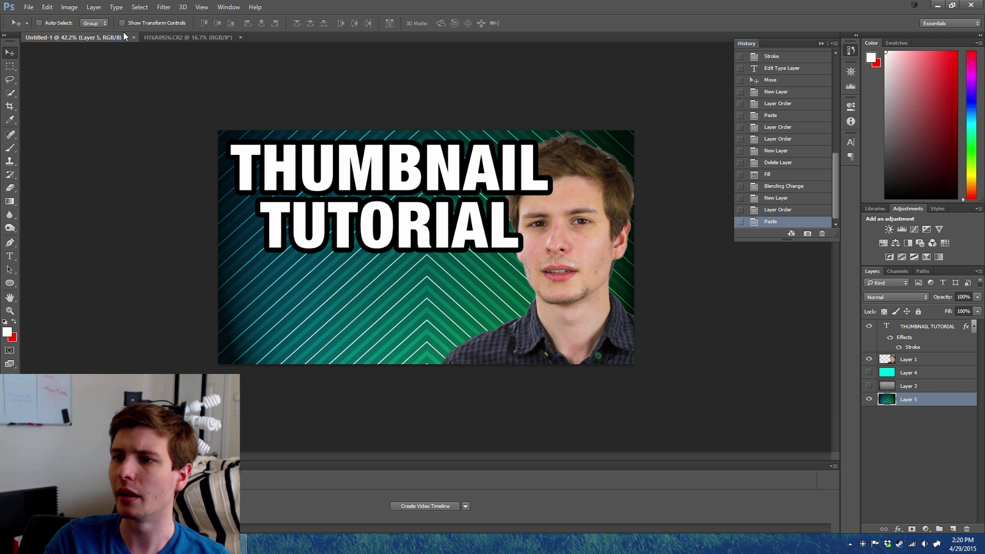
Add Layer 6 above the wallpaper and start filling it with a custom red colour.
click(47, 6)
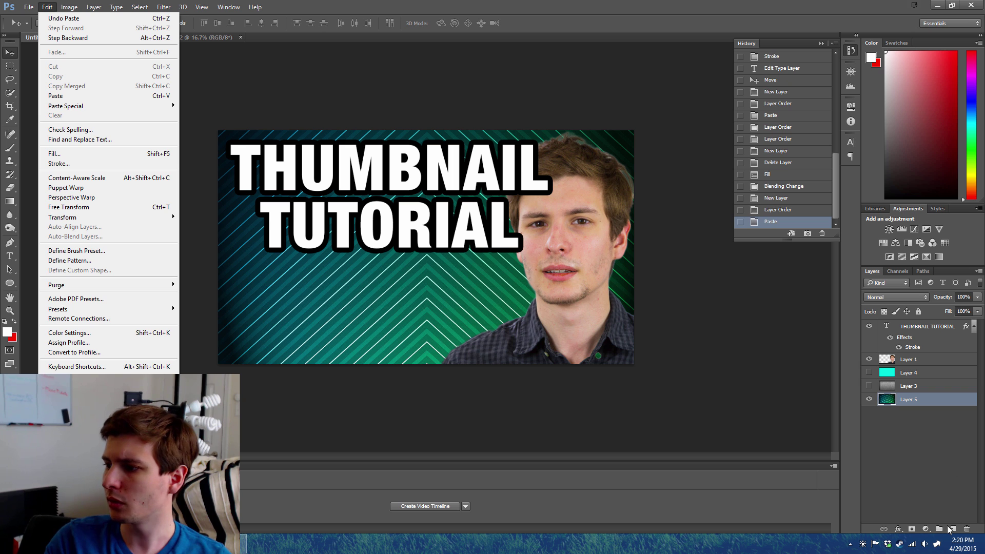
click(951, 528)
click(47, 7)
click(64, 154)
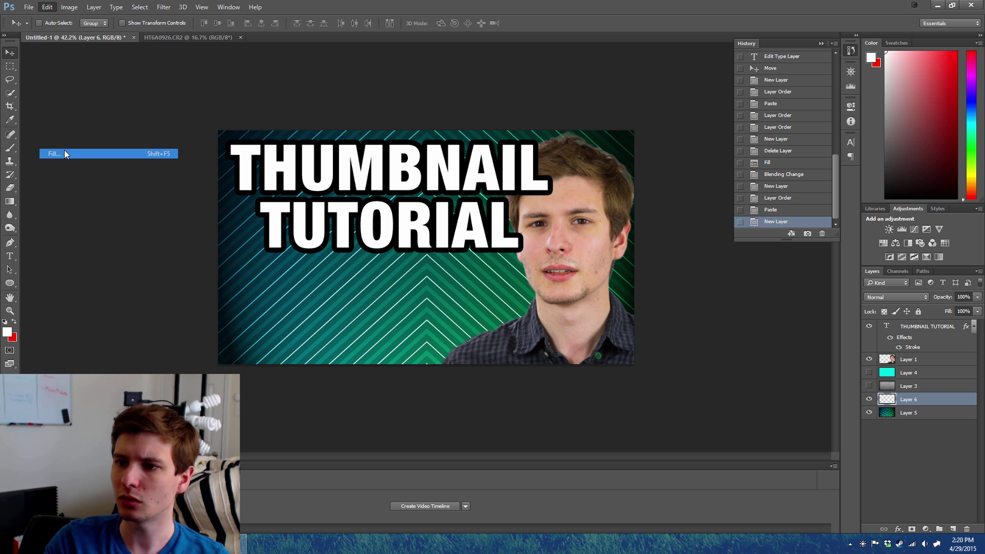
click(136, 204)
click(123, 225)
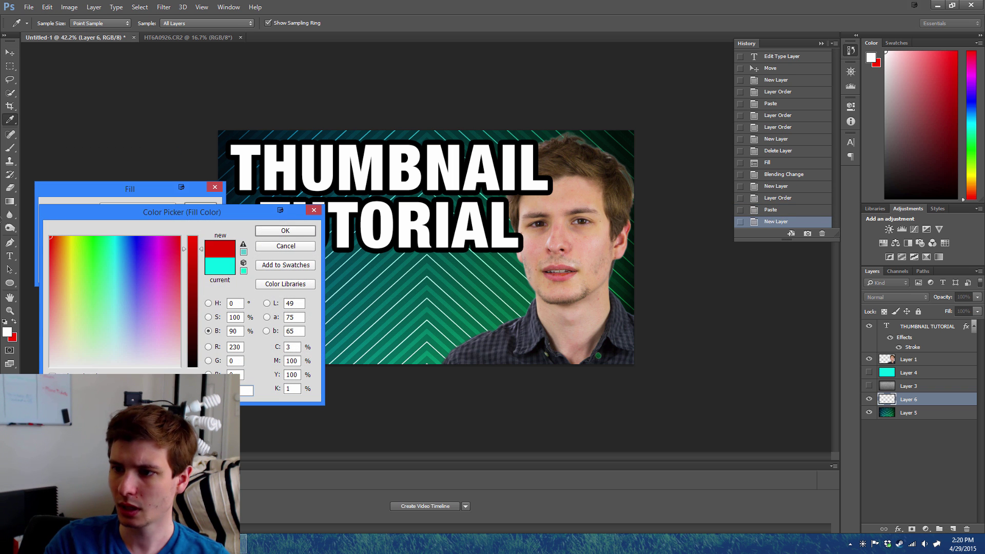
Fill Layer 6 with full-strength red and set its blend mode to Overlay.
drag(204, 251, 204, 232)
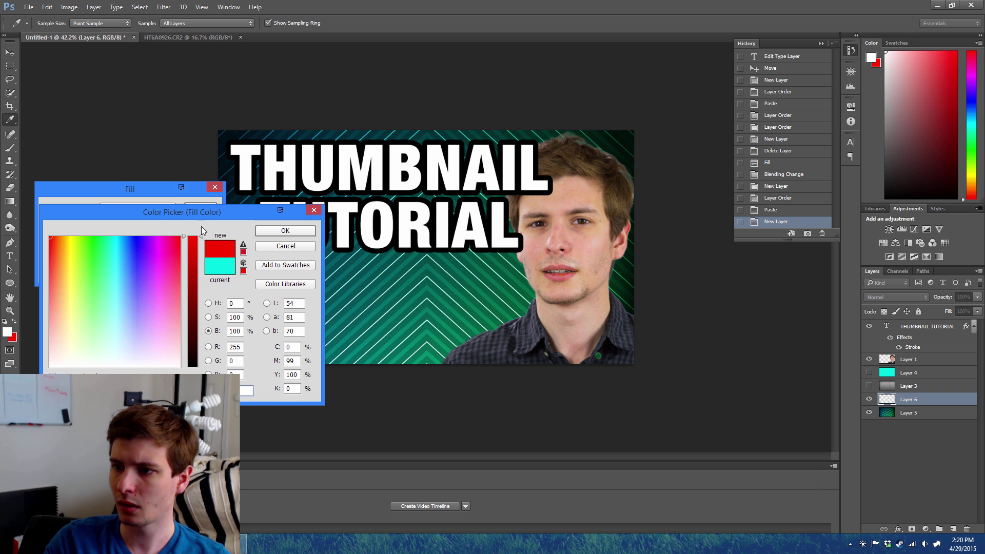
key(Return)
key(Return)
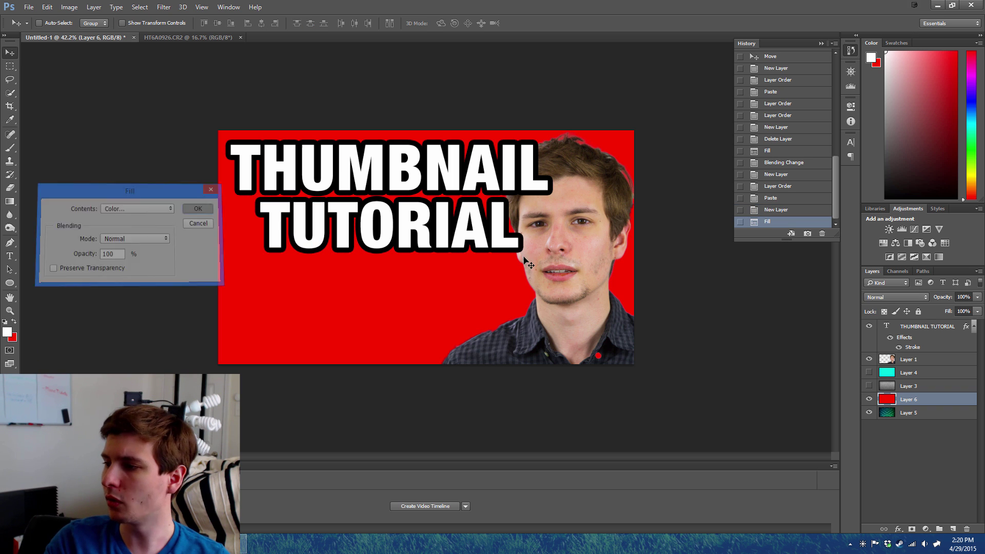
click(896, 297)
click(898, 403)
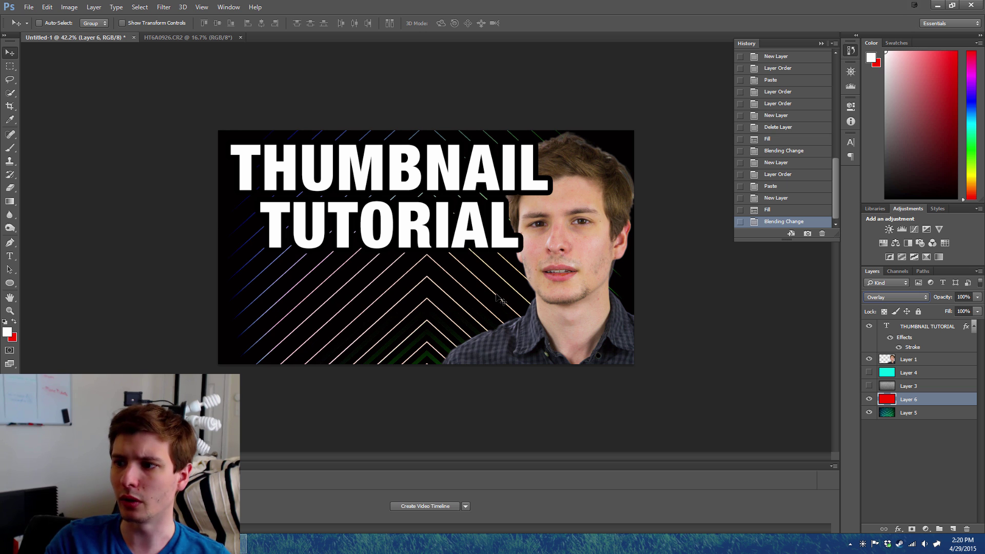
Toggle Layer 6 on and off to compare the wallpaper, then select Layer 5.
click(868, 400)
click(868, 399)
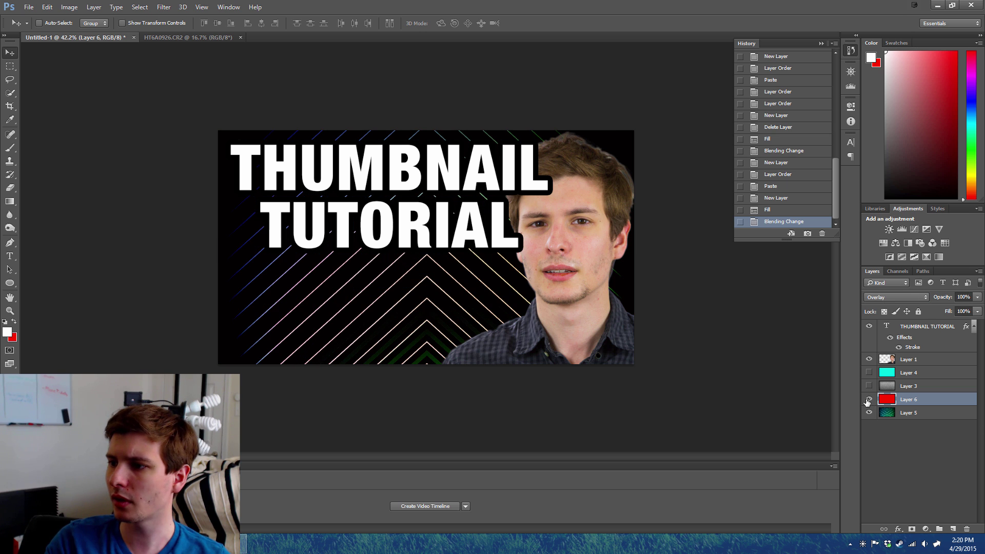
click(869, 399)
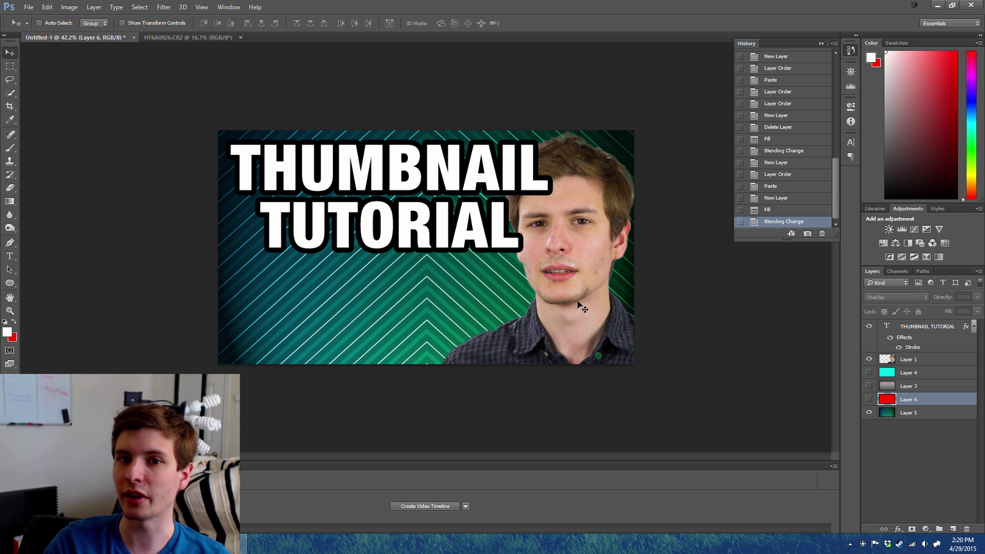
click(869, 399)
click(903, 414)
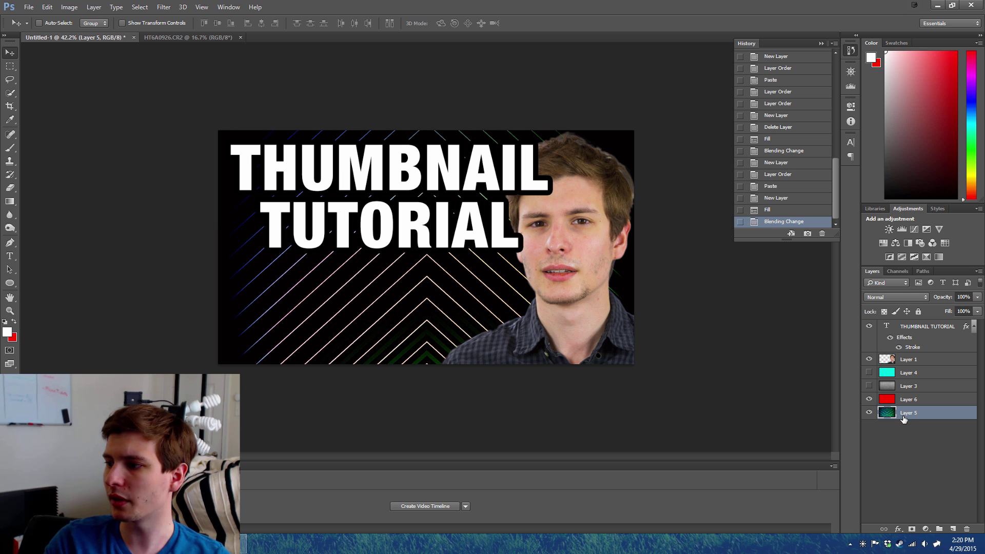
Hide the red Layer 6 so the undarkened teal chevron wallpaper shows, and reselect Layer 5.
click(926, 529)
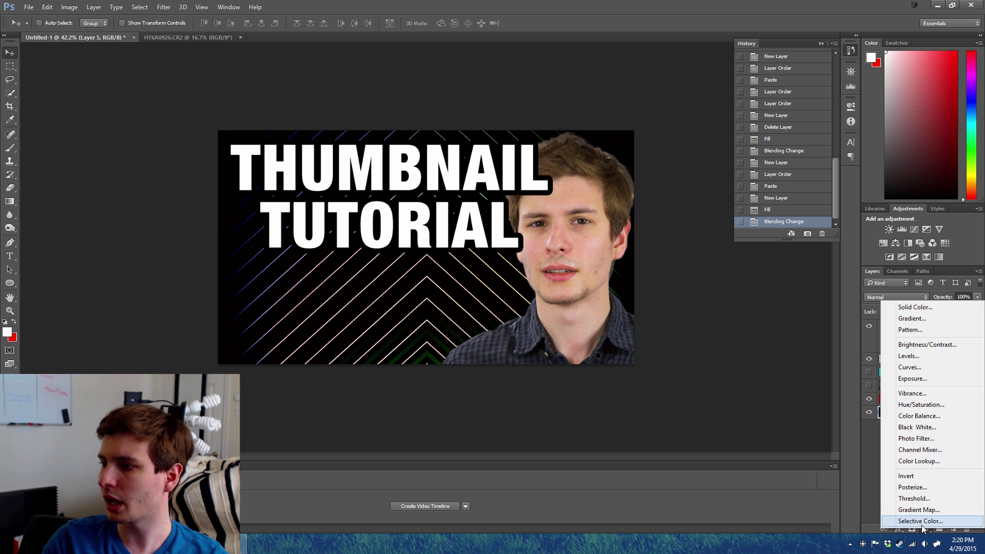
click(870, 500)
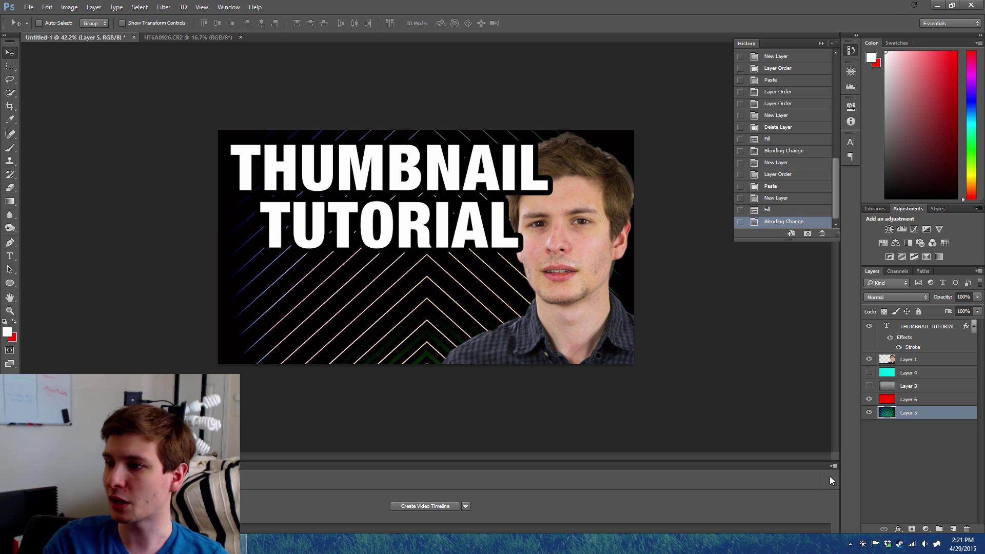
click(869, 400)
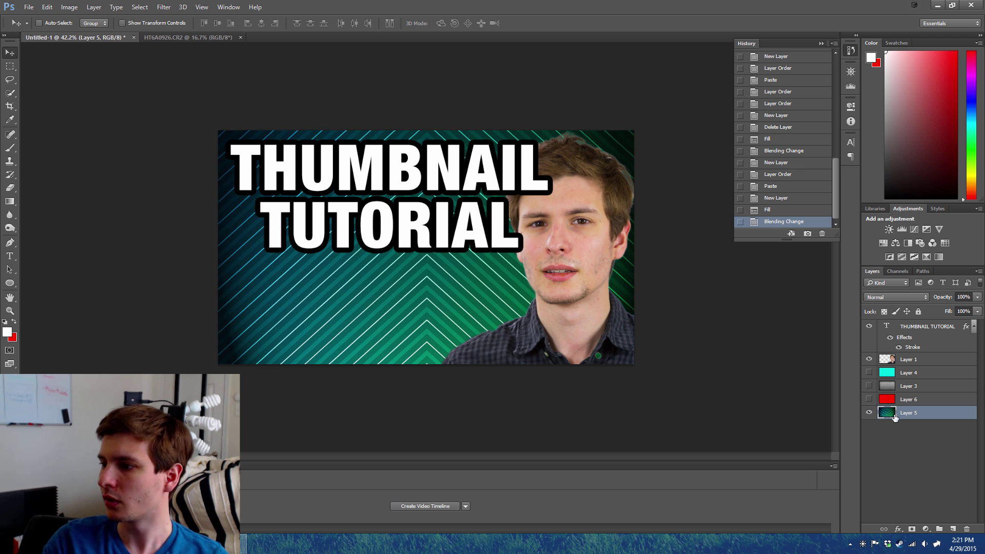
click(69, 7)
mouse_move(88, 35)
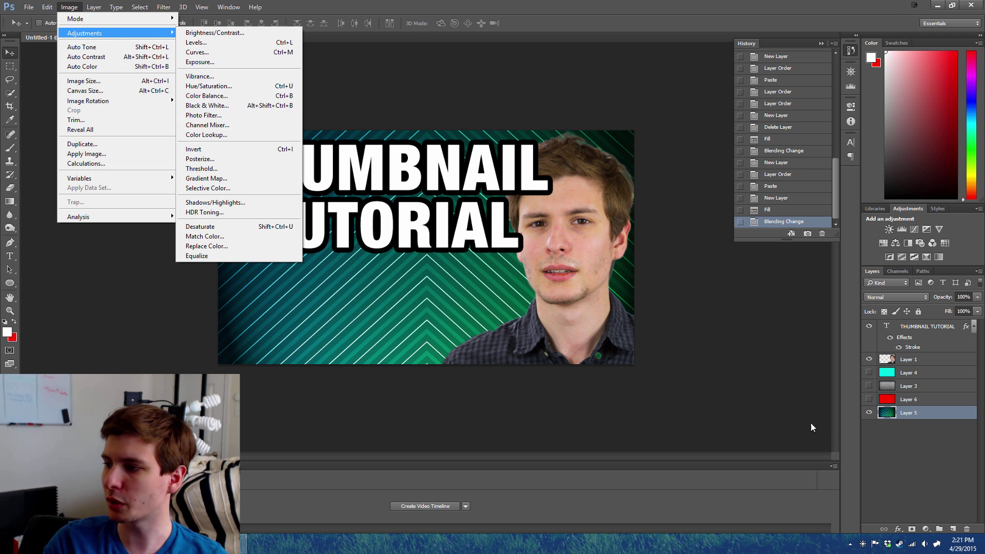
click(909, 429)
click(913, 414)
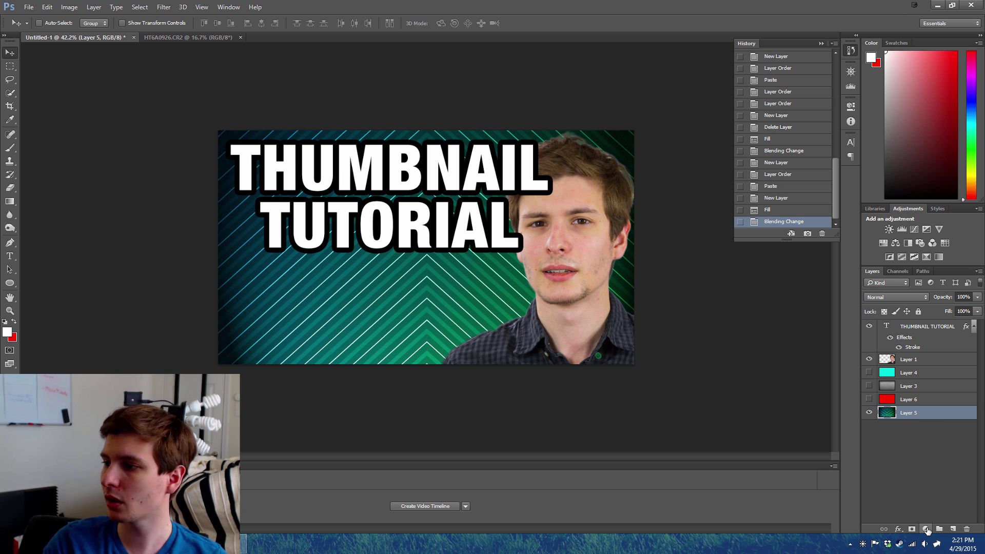
click(928, 530)
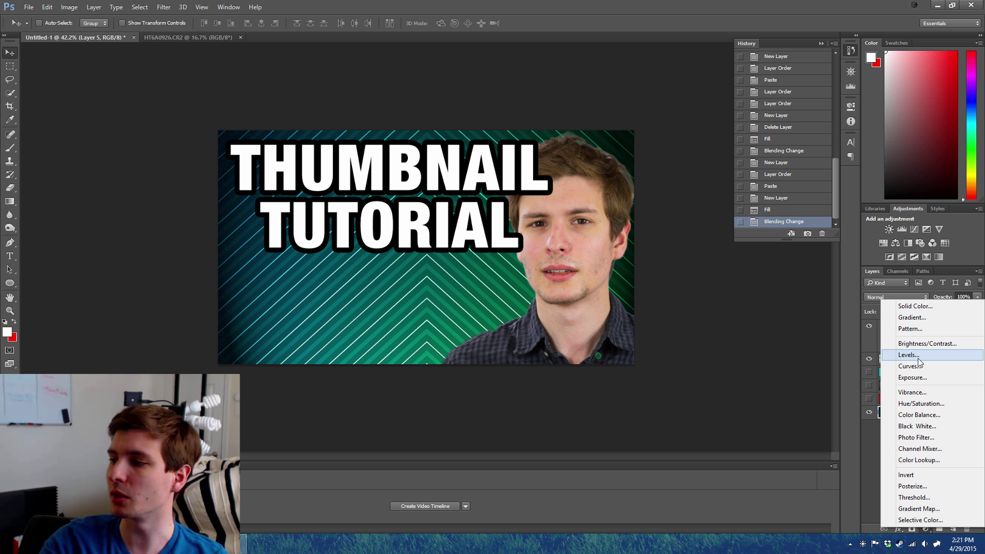
Add a Hue/Saturation layer with Saturation -100 and Lightness about +11, then show the cyan striped layers.
click(918, 404)
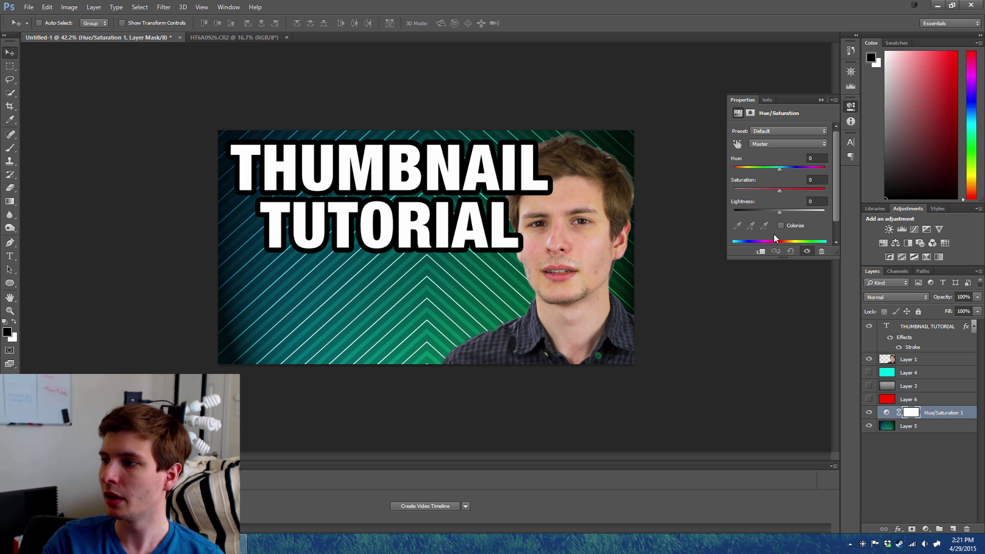
drag(780, 191, 686, 193)
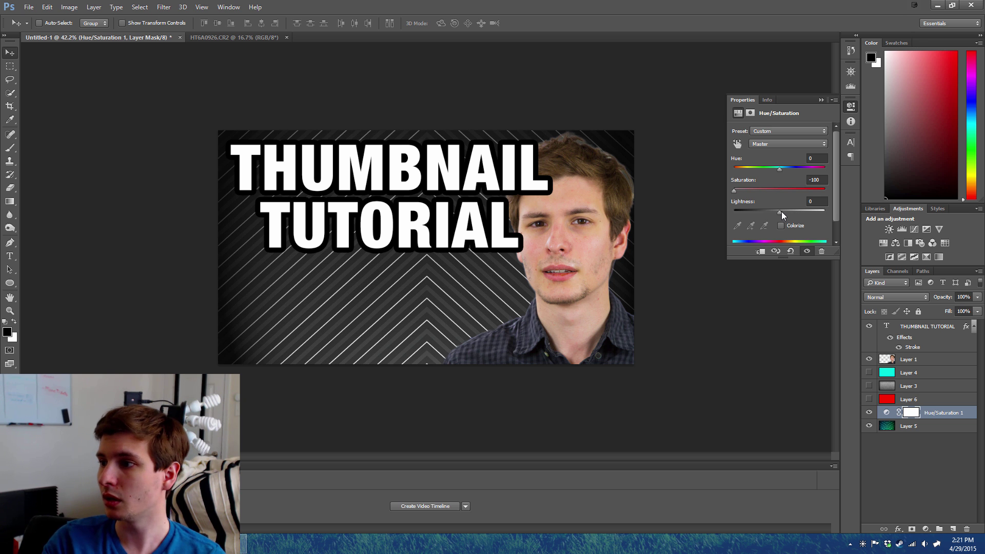
drag(782, 212, 788, 213)
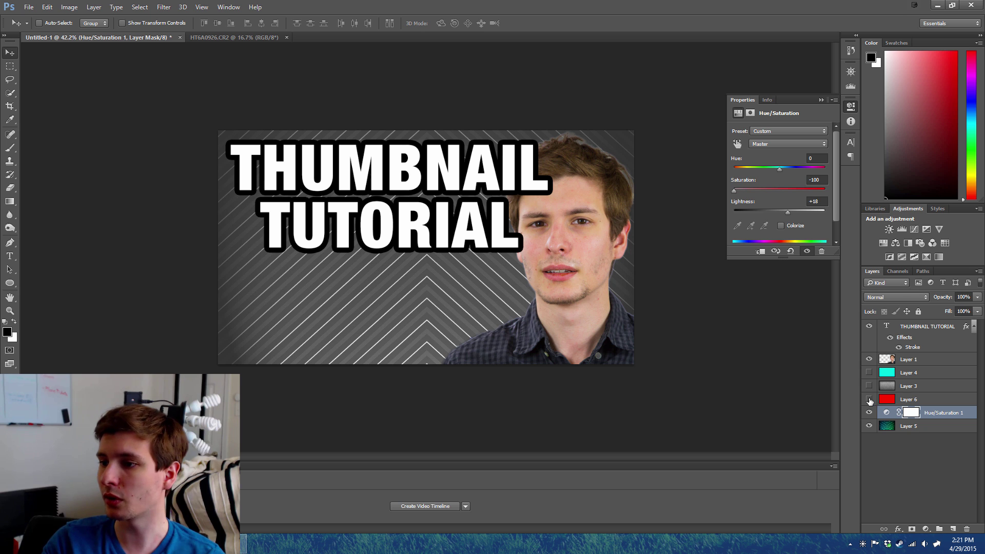
click(869, 400)
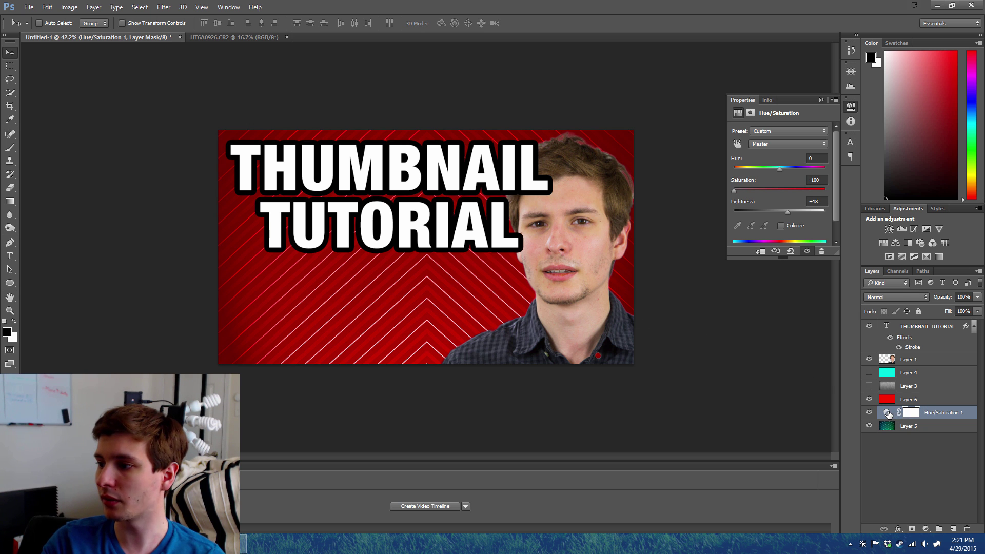
click(887, 412)
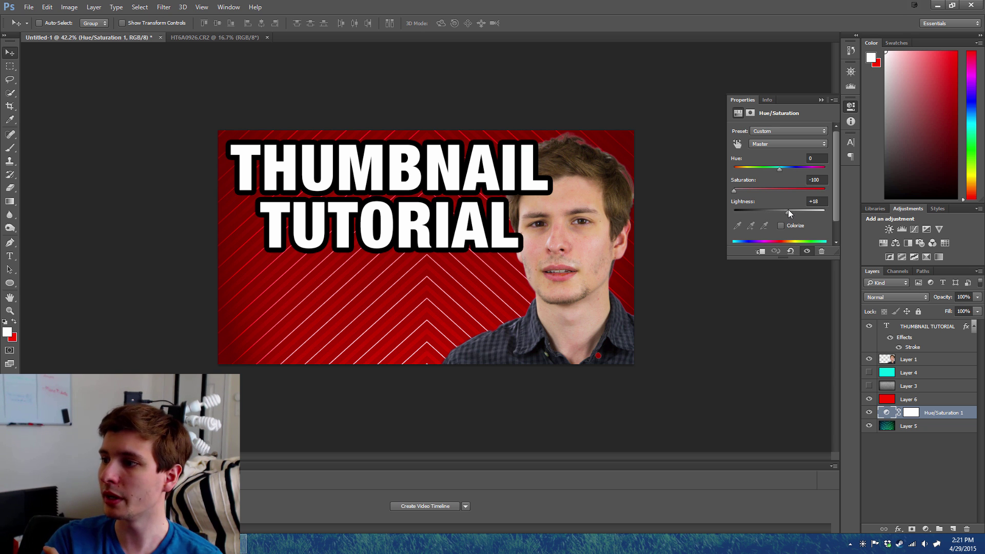
mouse_move(788, 212)
mouse_down()
mouse_move(799, 211)
mouse_move(783, 214)
mouse_up()
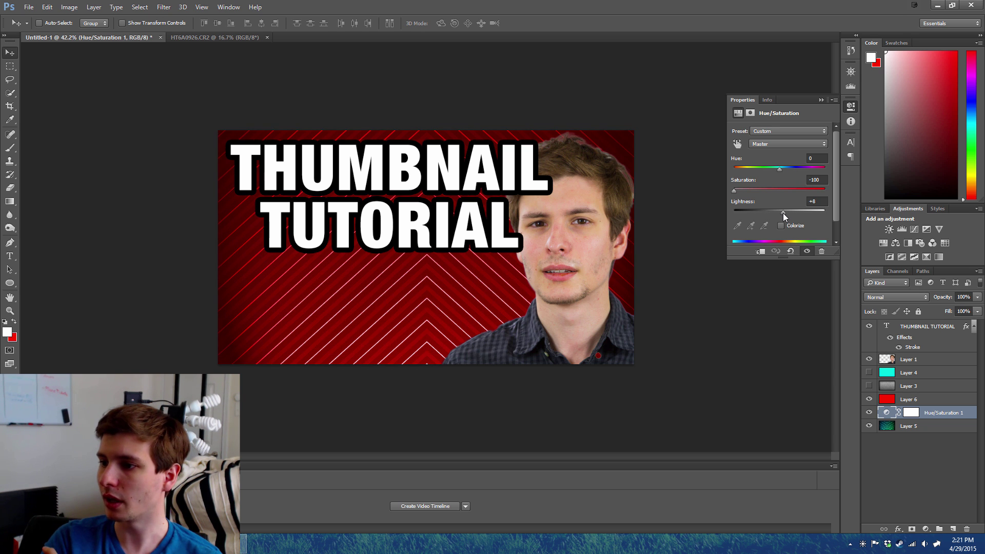
drag(734, 190, 708, 190)
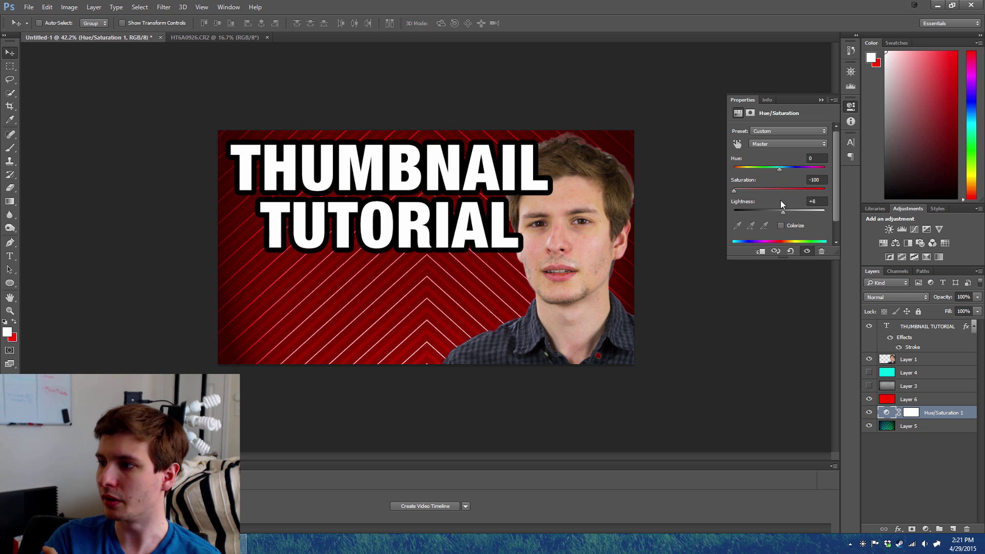
click(780, 169)
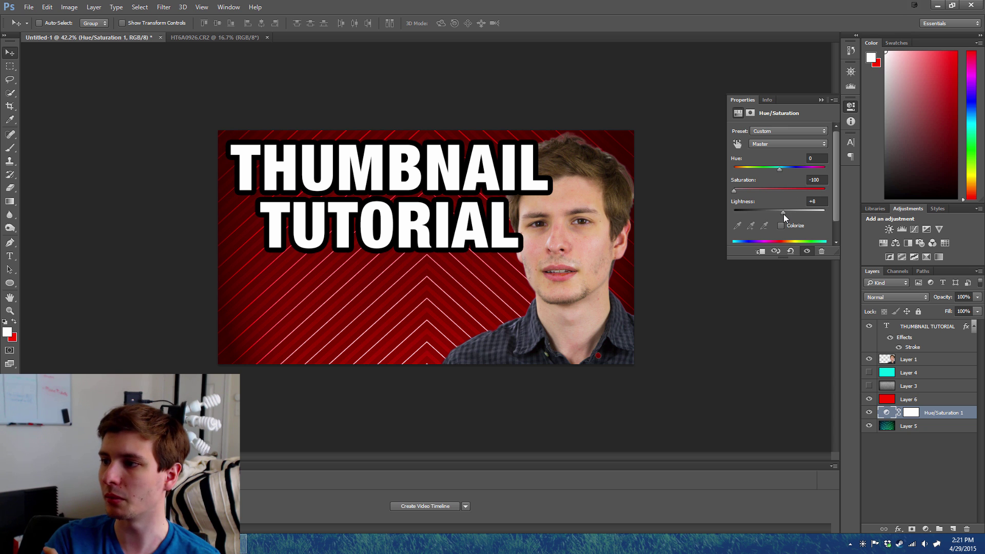
mouse_move(783, 211)
mouse_down()
mouse_move(770, 211)
mouse_move(787, 211)
mouse_up()
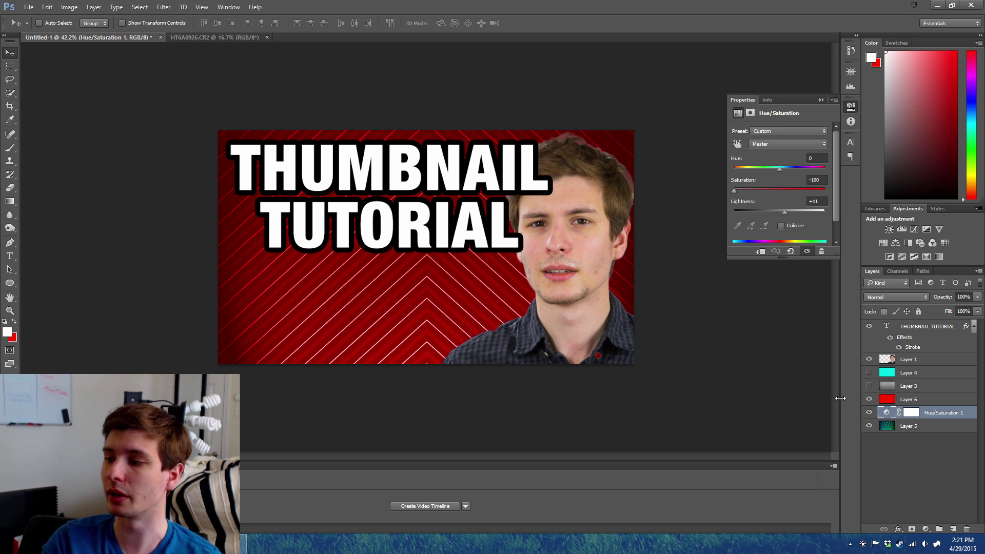
drag(869, 413, 868, 373)
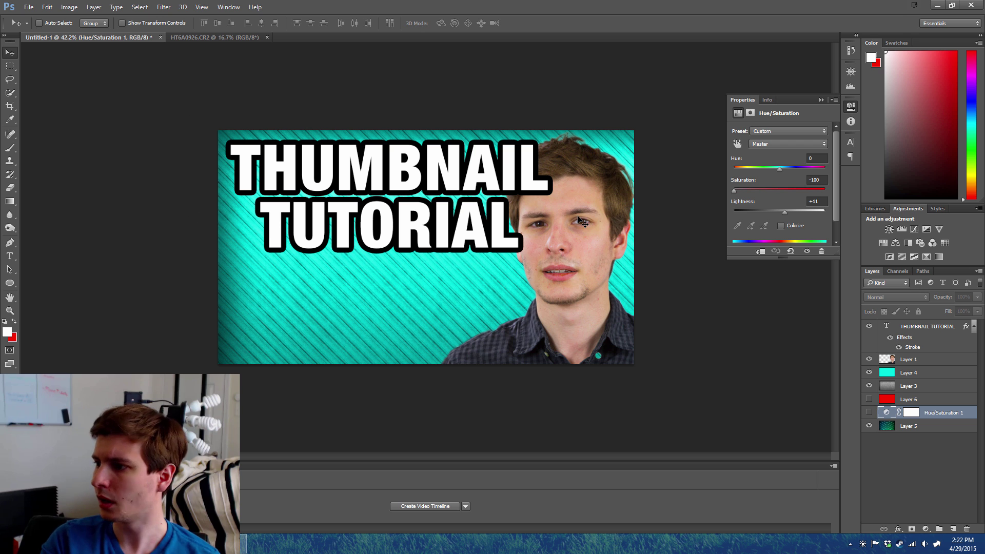
Nudge the THUMBNAIL TUTORIAL title lower and open a new Firefox tab.
click(910, 331)
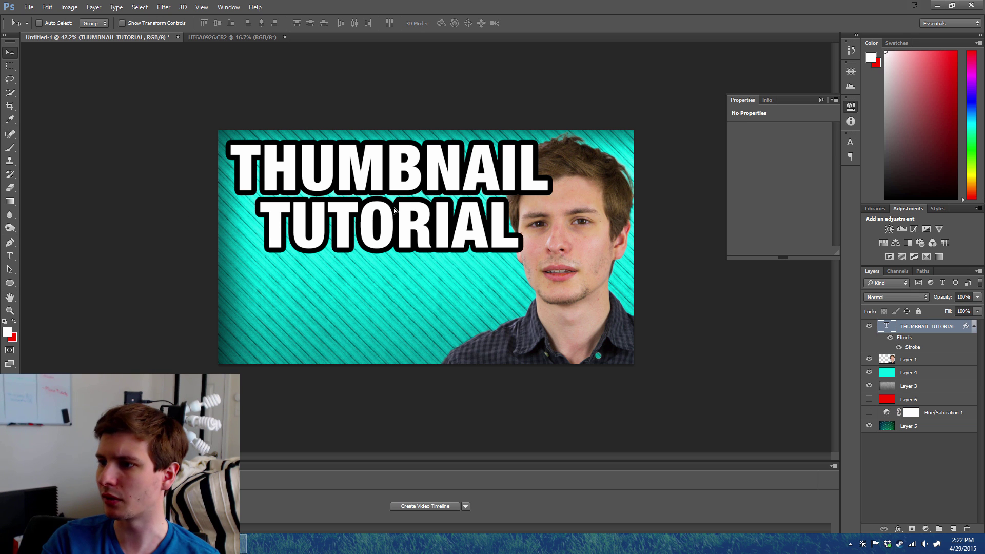
mouse_move(395, 209)
mouse_down()
mouse_move(413, 227)
mouse_move(393, 226)
mouse_move(393, 212)
mouse_move(393, 247)
mouse_move(397, 210)
mouse_up()
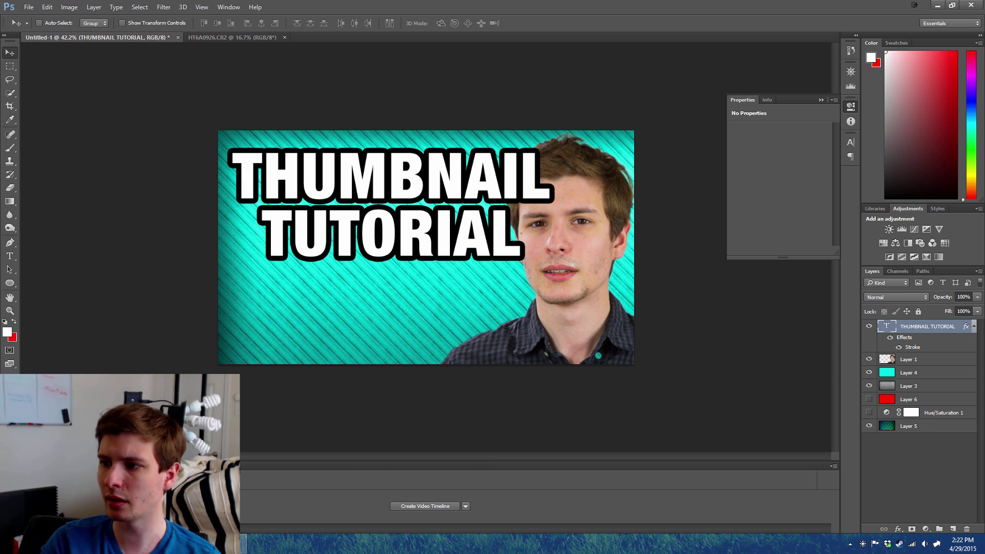
key(alt+Tab)
key(ctrl+t)
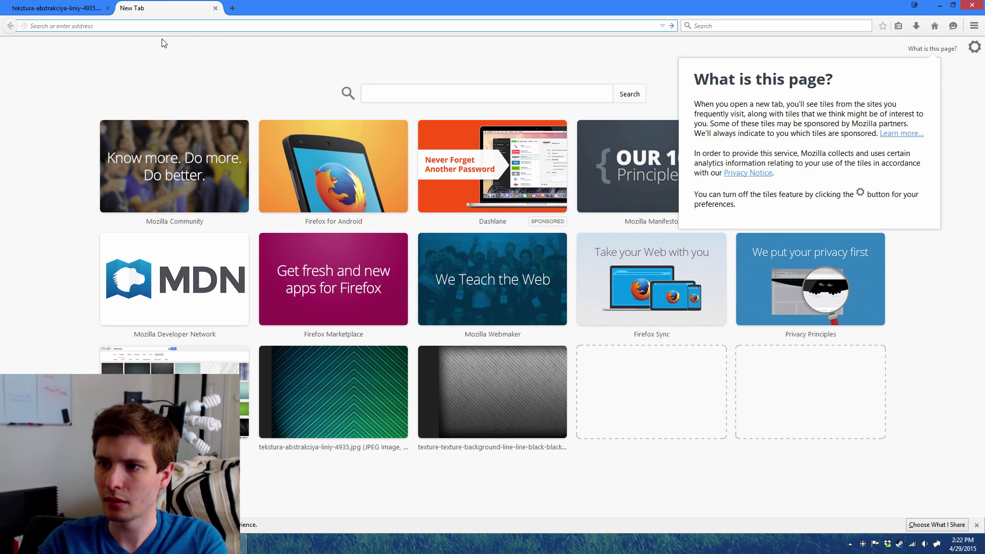
Search for 'youtube logo' and show the image results.
click(163, 43)
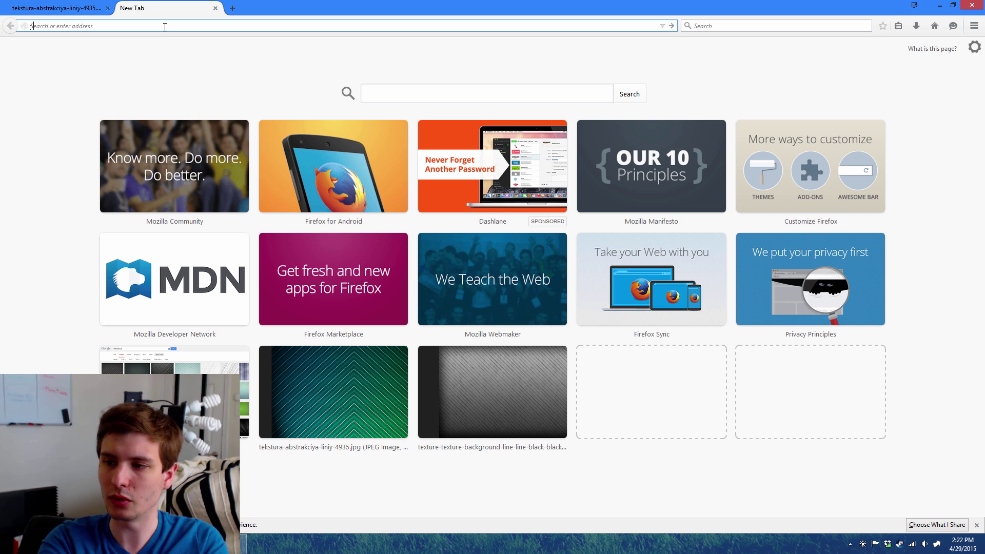
text(youtube logo)
key(Return)
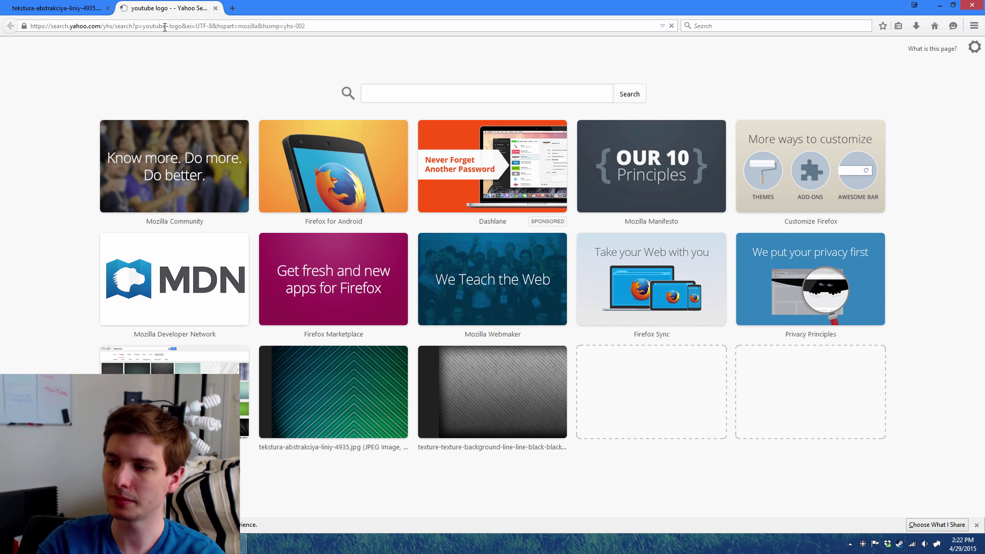
click(116, 73)
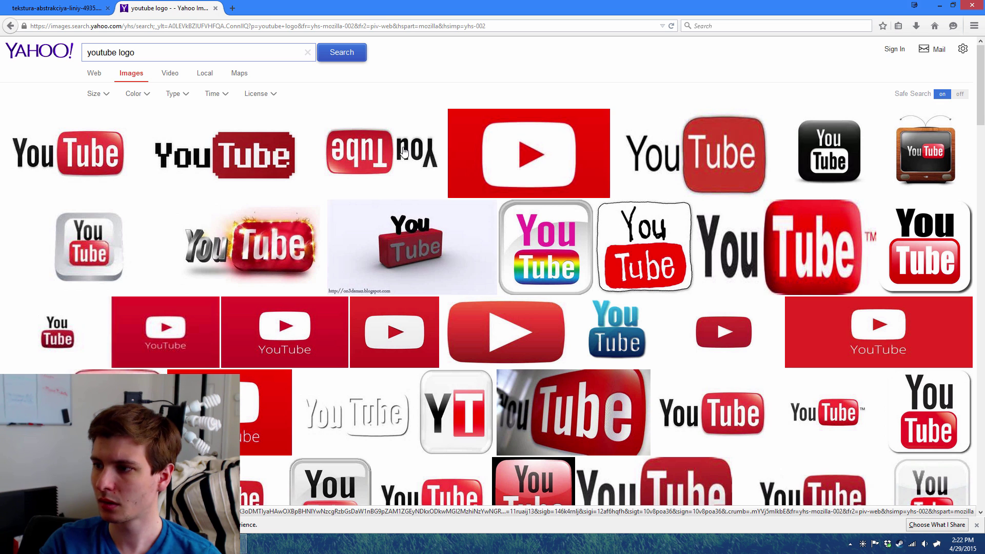
Copy the red YouTube play-button logo image and select Layer 5 back in Photoshop.
mouse_move(528, 164)
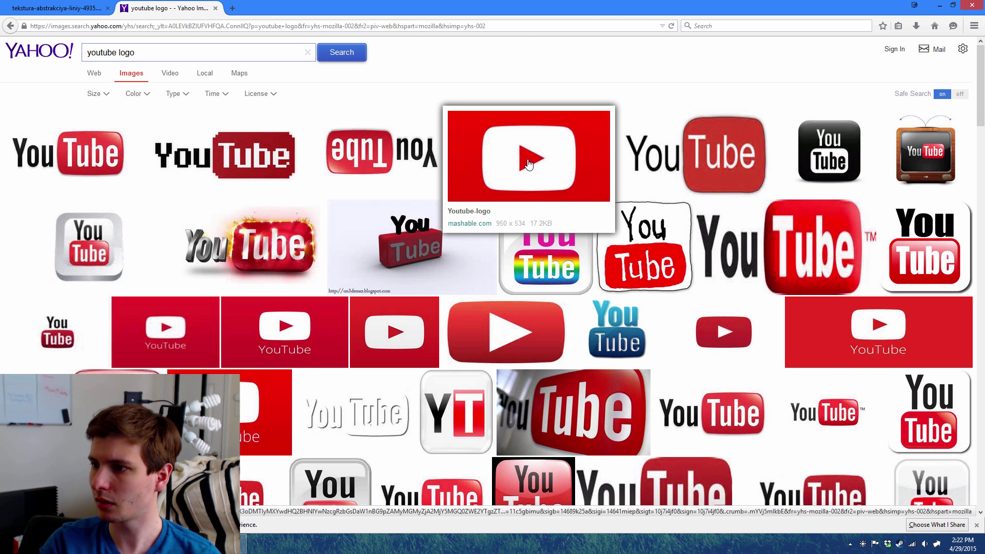
click(539, 198)
right_click(517, 264)
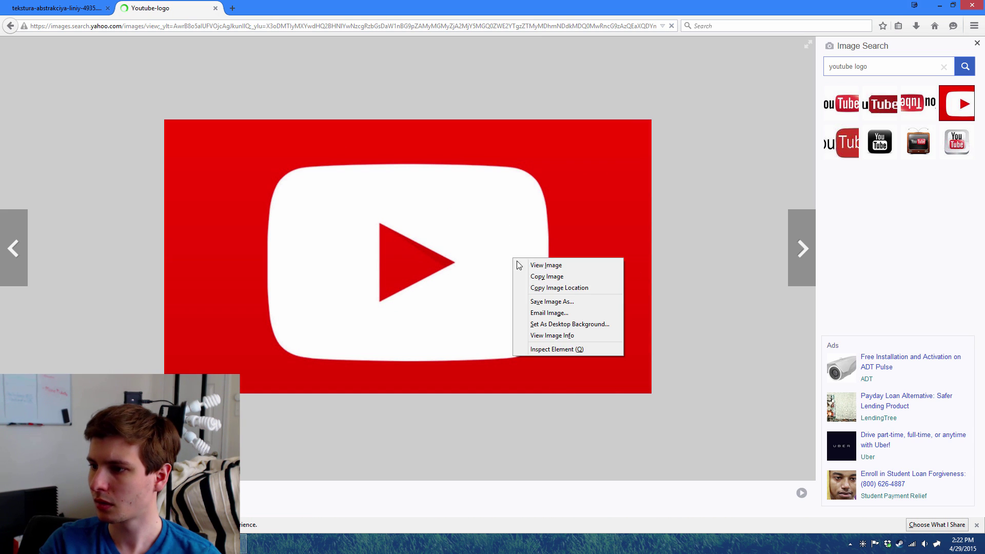
click(533, 277)
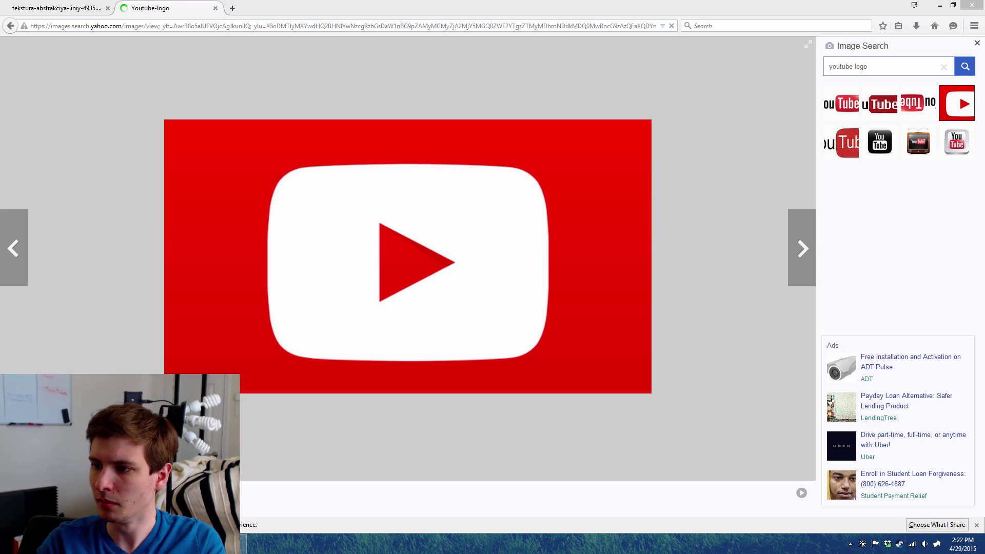
key(alt+Tab)
click(927, 429)
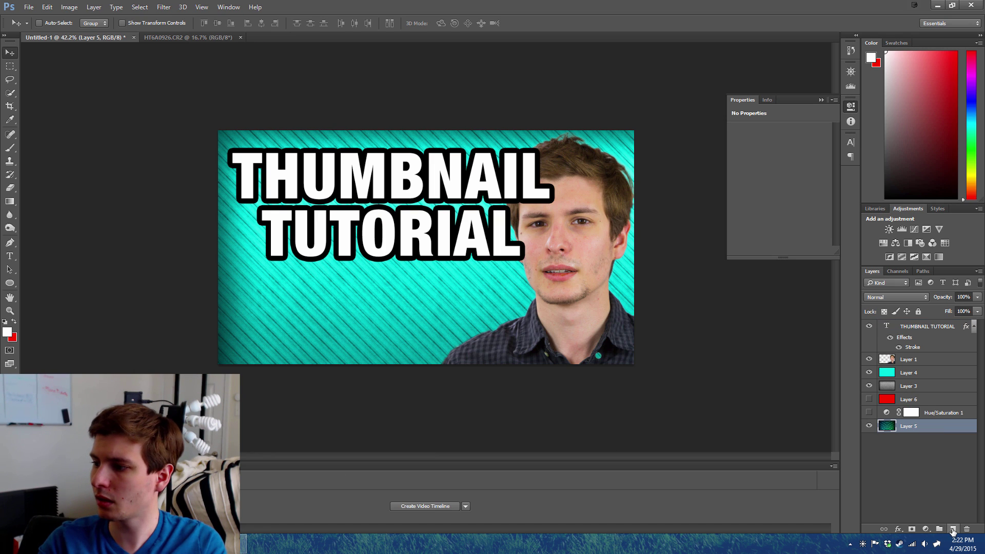
Paste the YouTube logo above the cyan layers in the thumbnail's lower left.
key(ctrl+v)
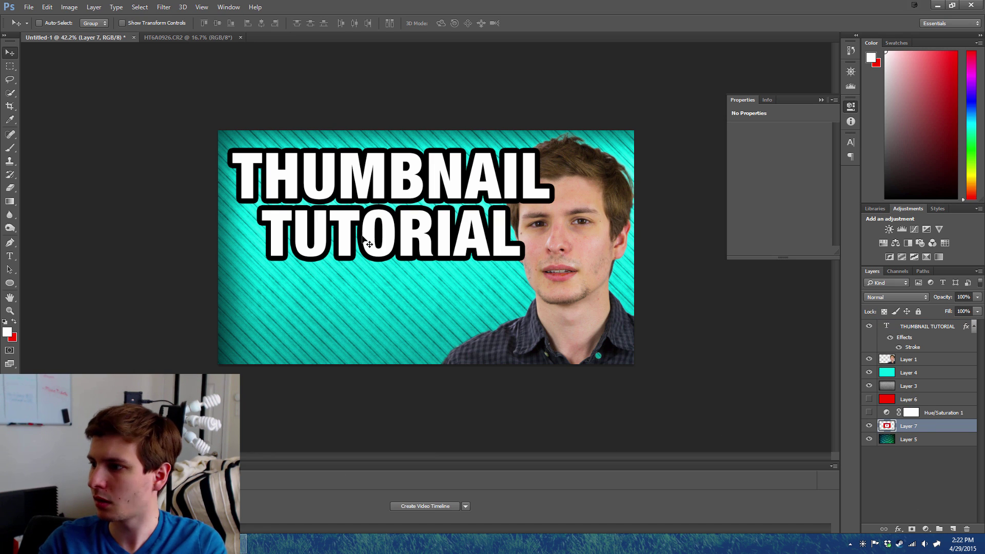
drag(923, 427, 922, 370)
drag(418, 283, 345, 341)
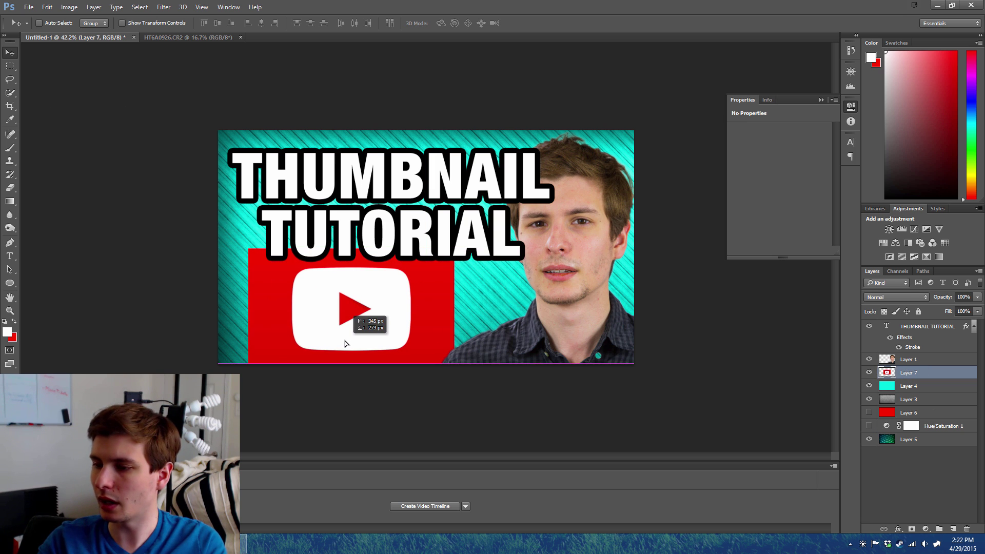
Try deleting the logo's red area with the Magic Wand, then undo and deselect.
click(10, 93)
click(46, 101)
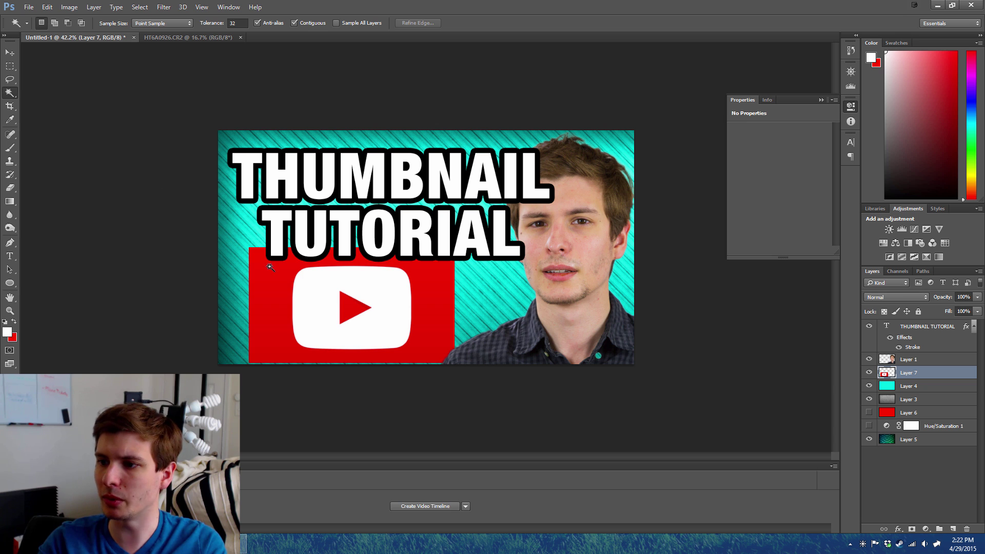
click(277, 302)
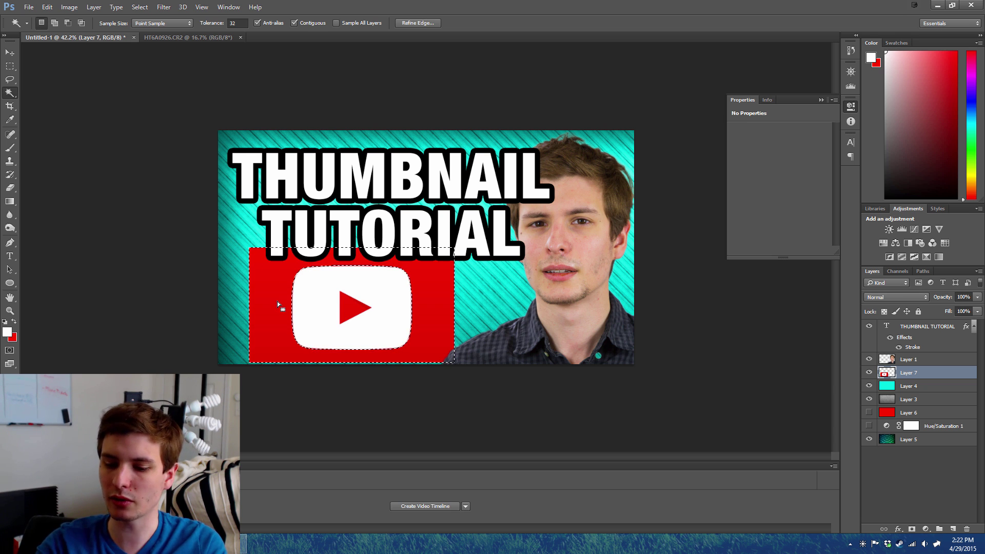
key(Delete)
key(ctrl+z)
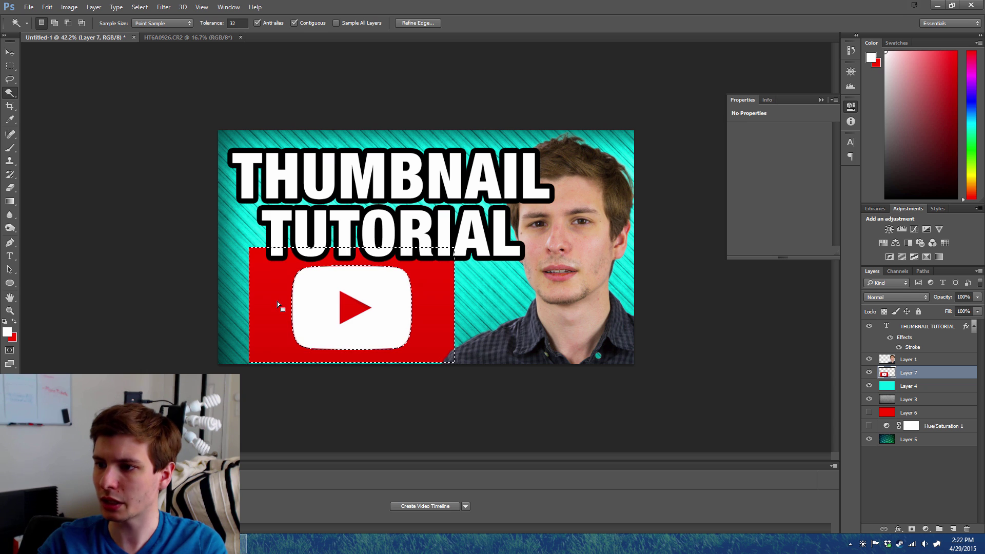
key(ctrl+d)
Delete everything outside a rectangle drawn tightly around the logo, then deselect.
key(m)
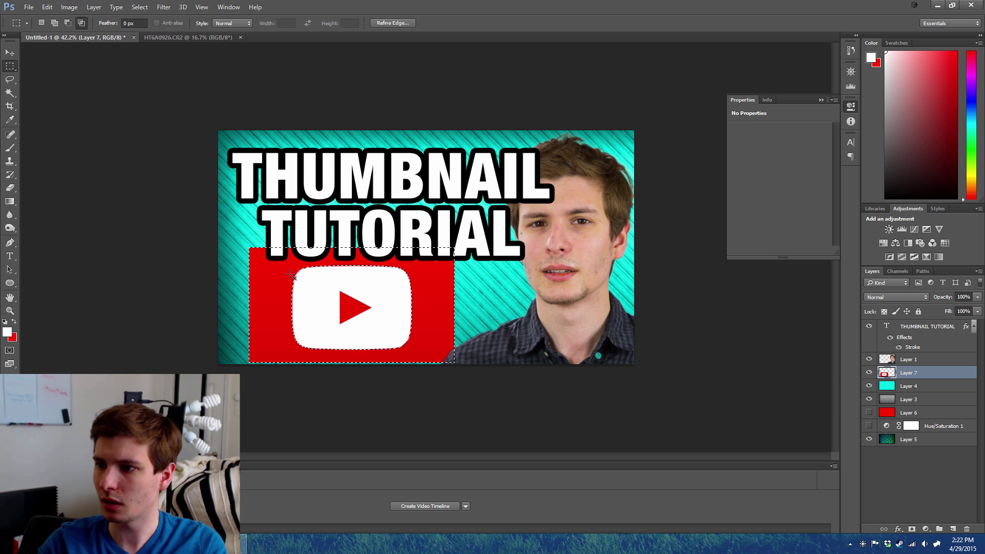
drag(280, 260, 421, 356)
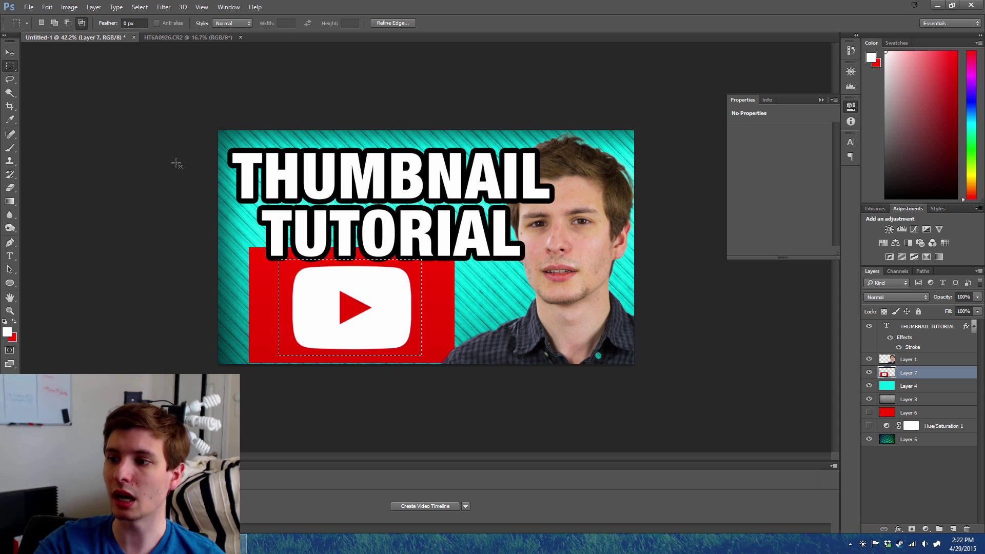
click(140, 8)
click(168, 47)
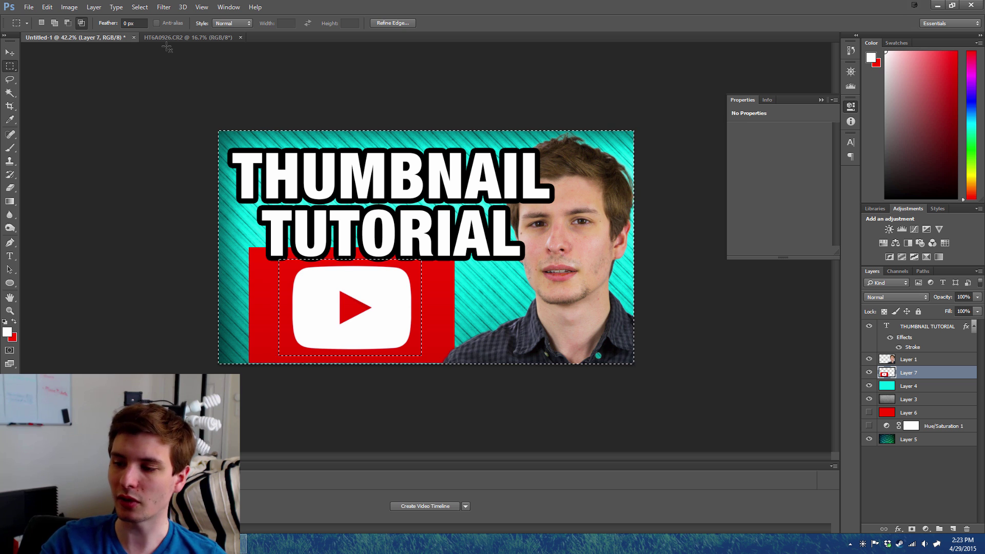
key(Delete)
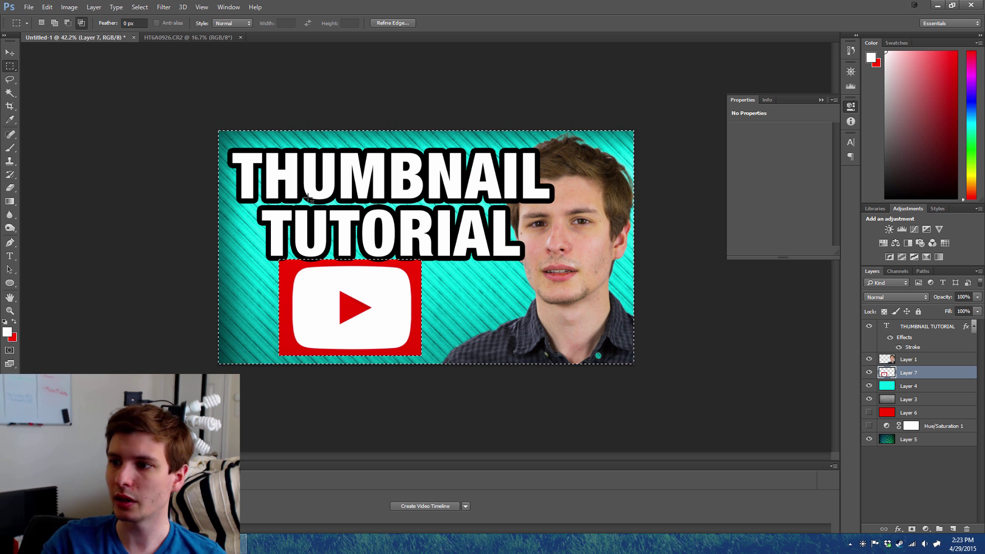
key(ctrl+d)
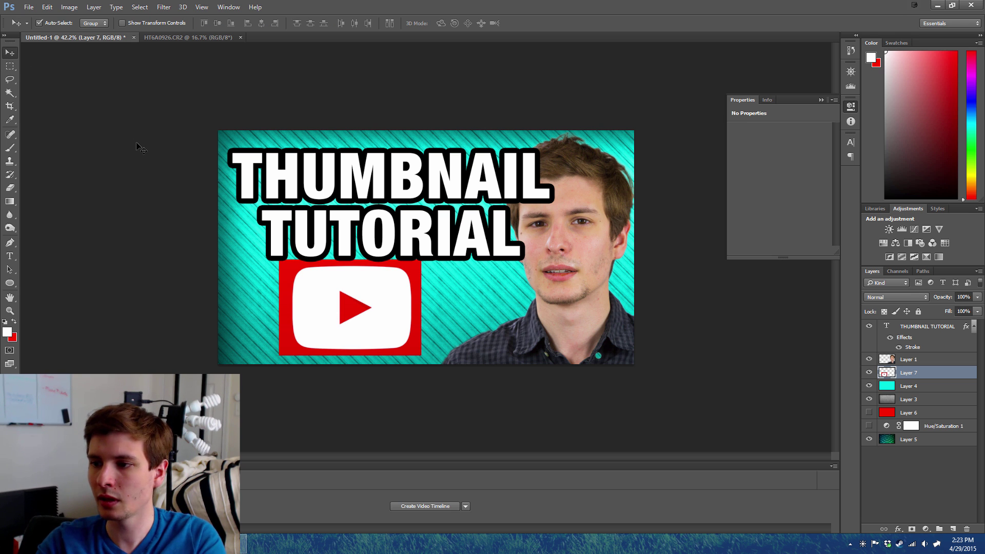
Scale the YouTube logo down to about 65% and move it left.
key(ctrl+t)
drag(278, 258, 313, 286)
drag(332, 322, 318, 319)
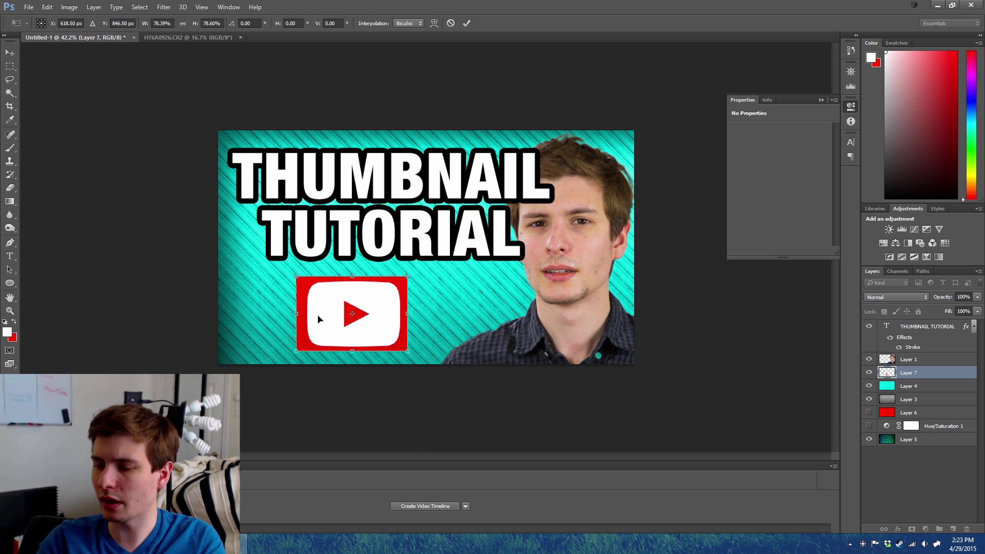
key(Return)
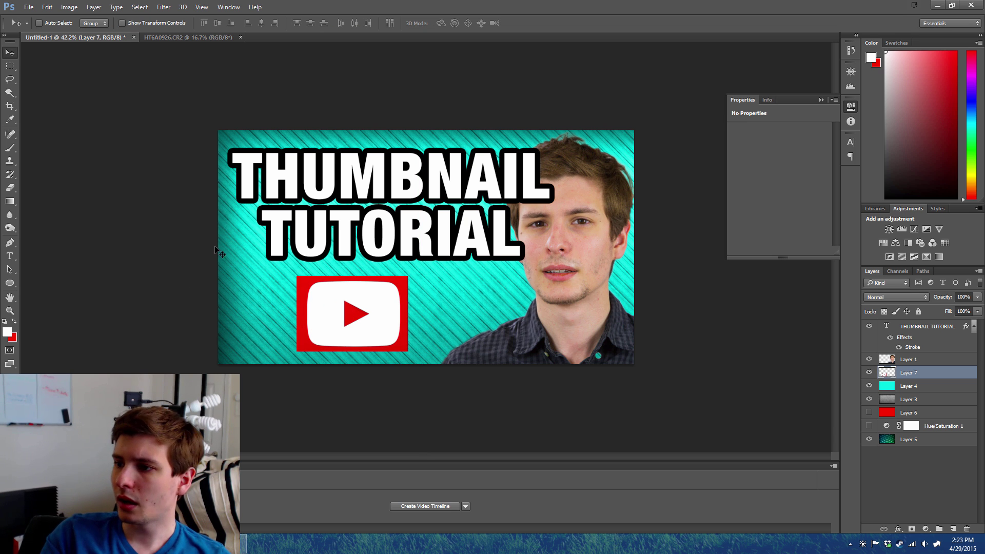
Move the title slightly up and left, and the man's photo 32 px right.
click(918, 328)
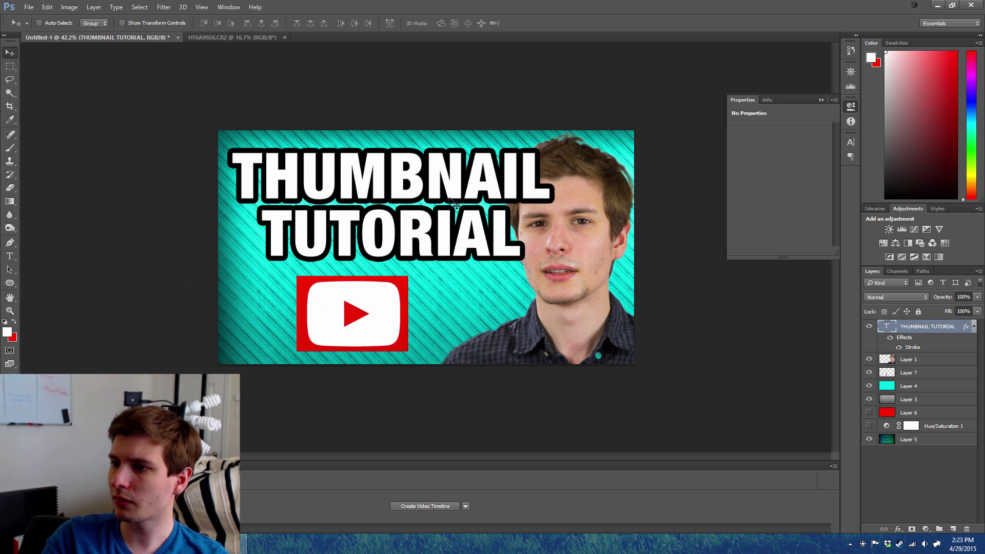
drag(404, 232, 400, 227)
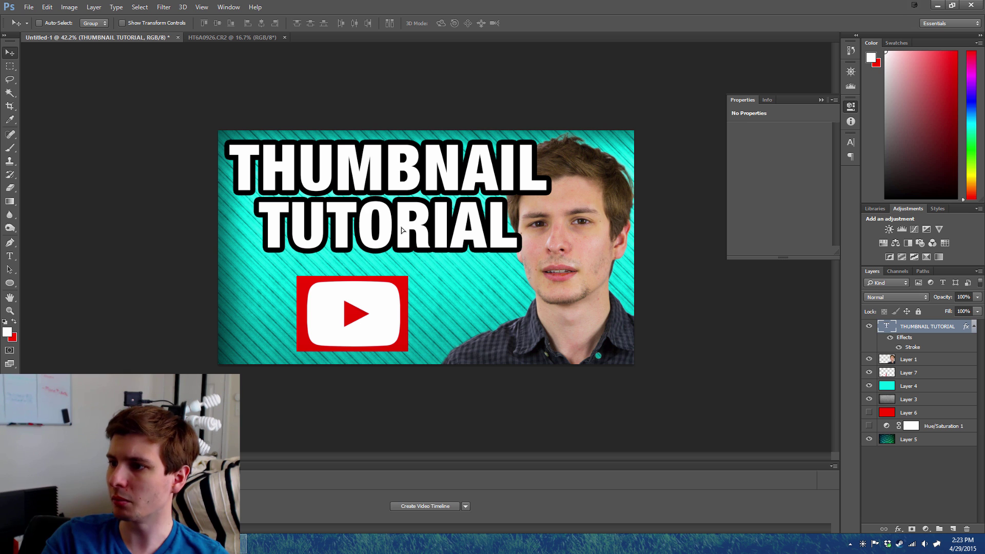
click(916, 360)
mouse_move(548, 301)
mouse_down()
mouse_move(565, 302)
mouse_move(562, 309)
mouse_up()
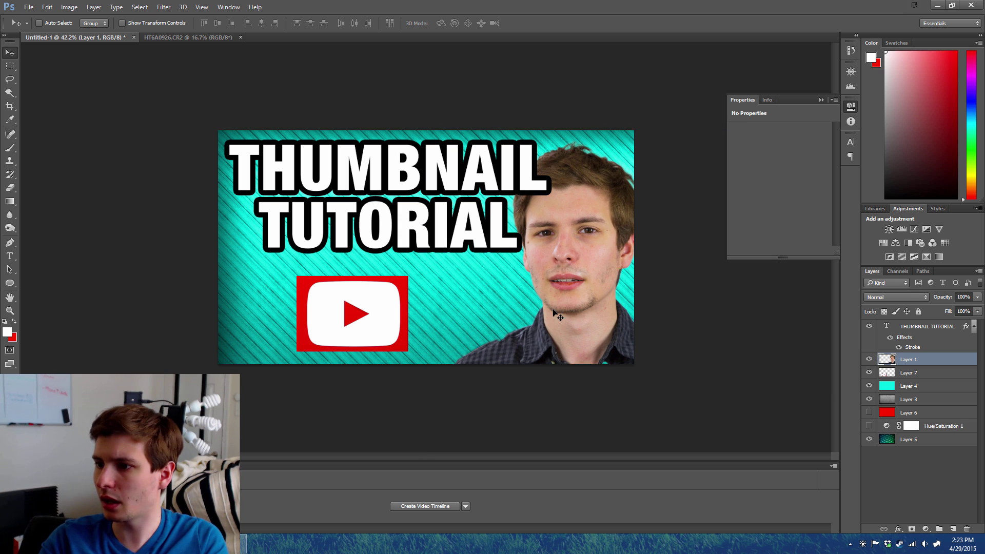
Enlarge the YouTube logo to about 114%, shift it right, and zoom out.
click(908, 372)
key(ctrl+t)
mouse_move(408, 277)
mouse_down()
mouse_move(434, 259)
mouse_move(423, 266)
mouse_up()
drag(393, 307, 401, 308)
key(Return)
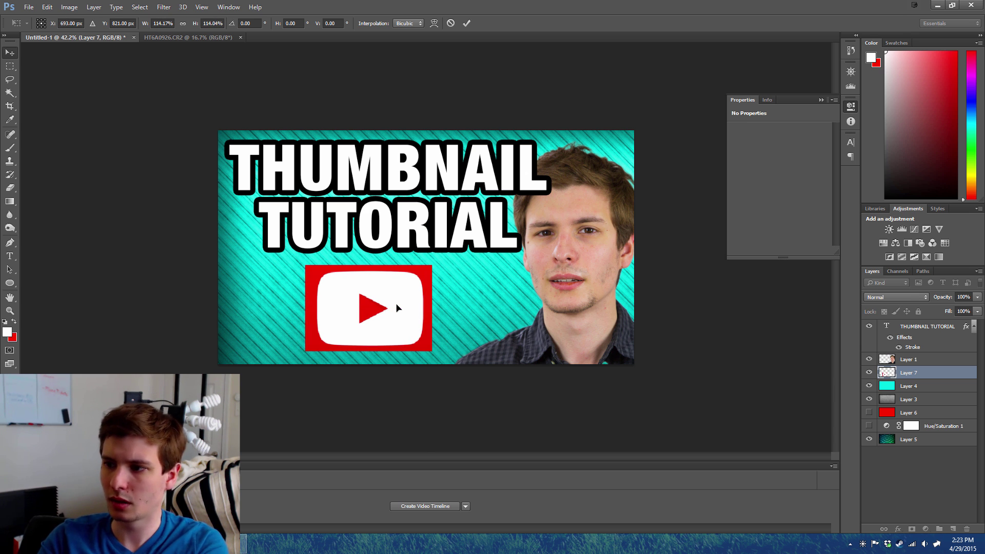
click(9, 310)
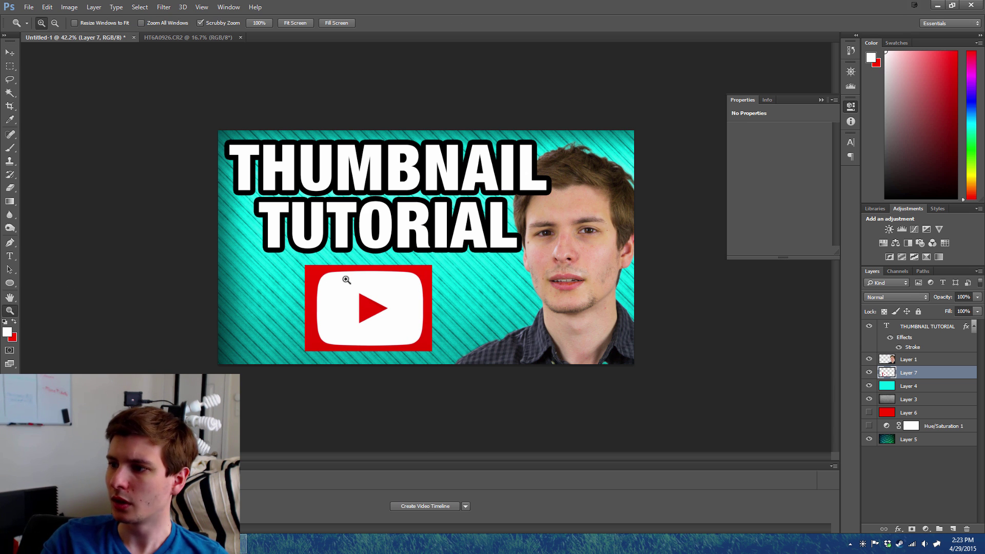
mouse_move(330, 274)
mouse_down()
mouse_move(308, 275)
mouse_move(336, 274)
mouse_up()
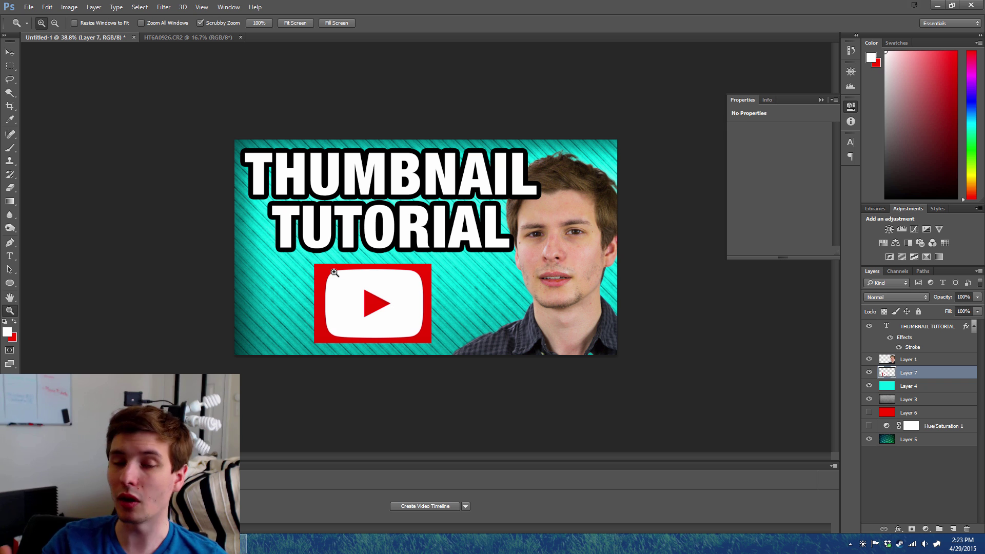
Save the thumbnail as 'Thumbnail tutorial' PSD in the ThioJoeTech folder under Video Thumbnails.
click(28, 7)
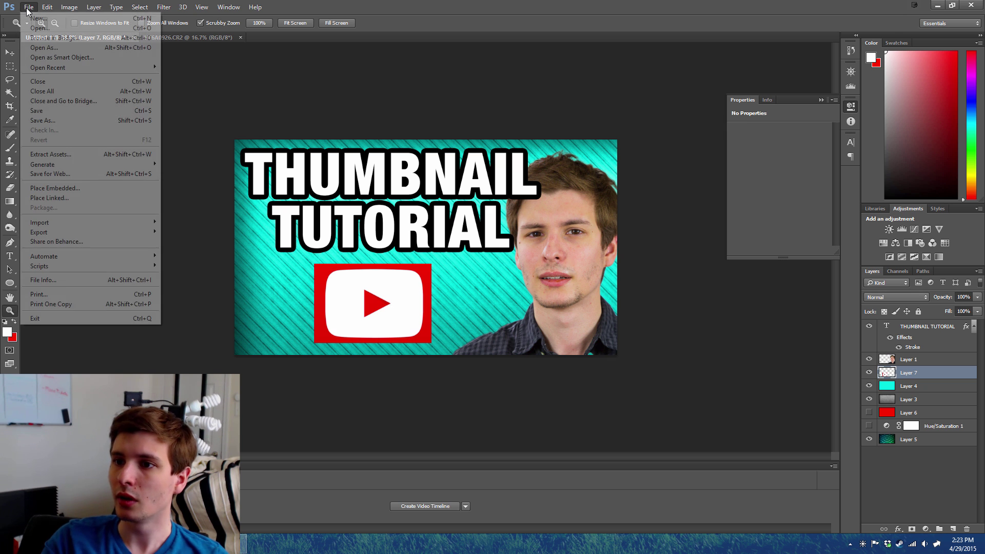
click(69, 121)
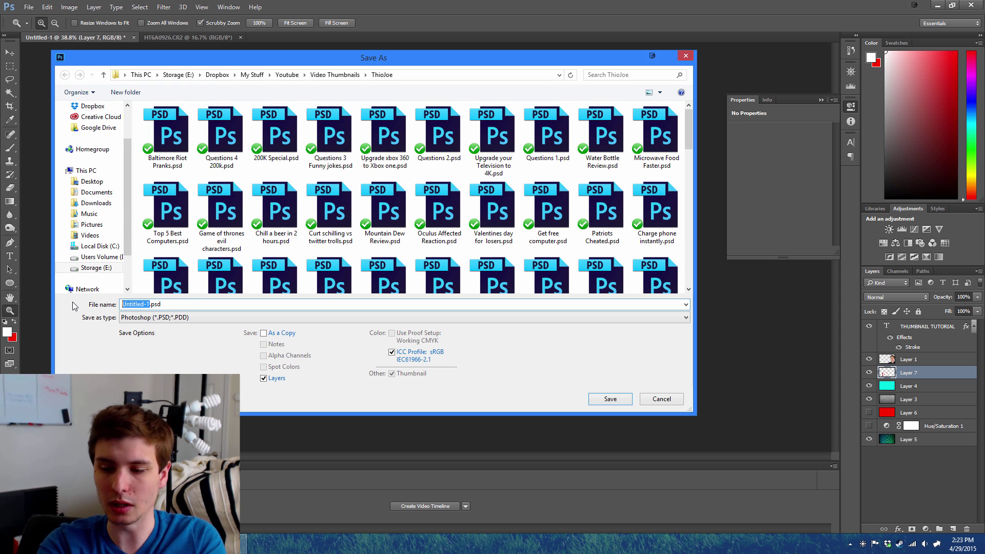
click(335, 74)
double_click(277, 131)
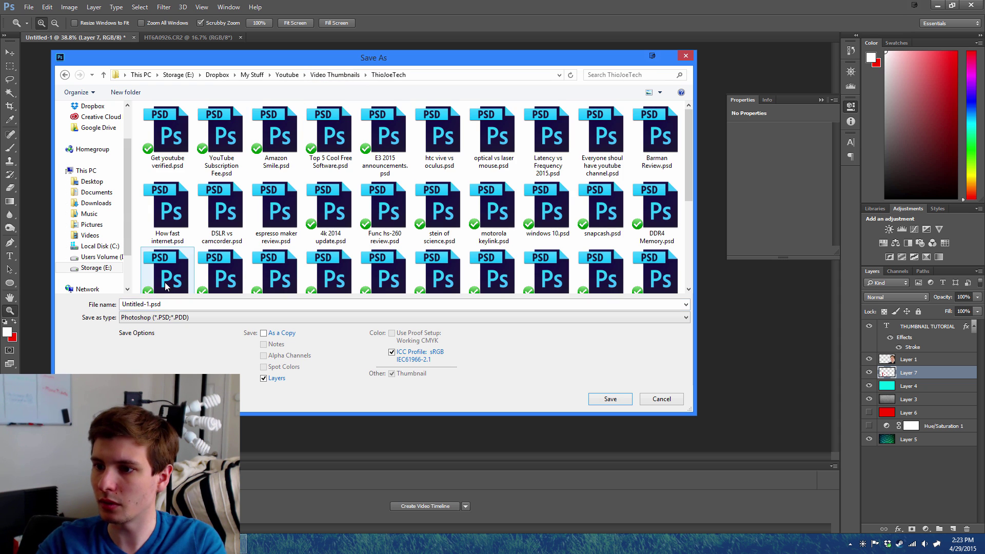
click(148, 304)
text(Thum)
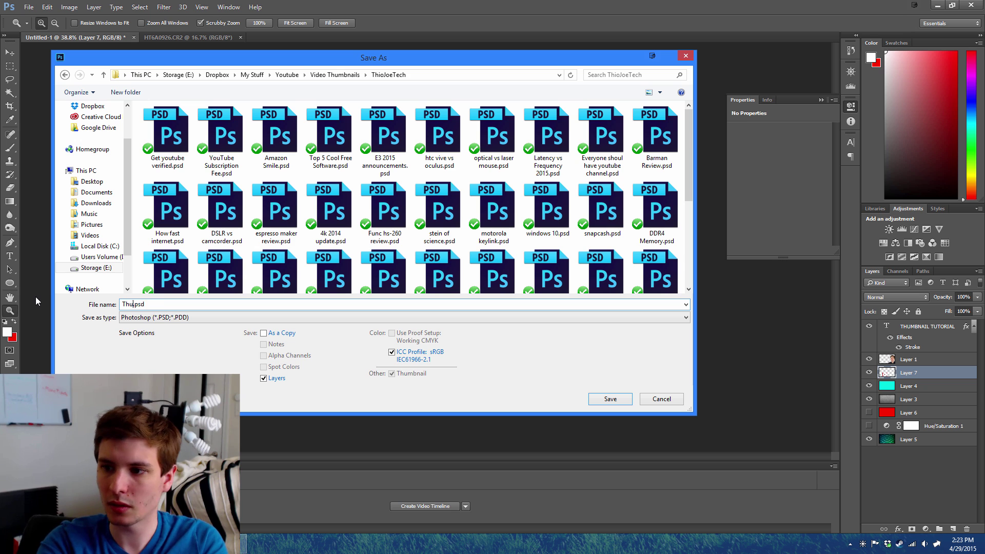
text(bnail tut)
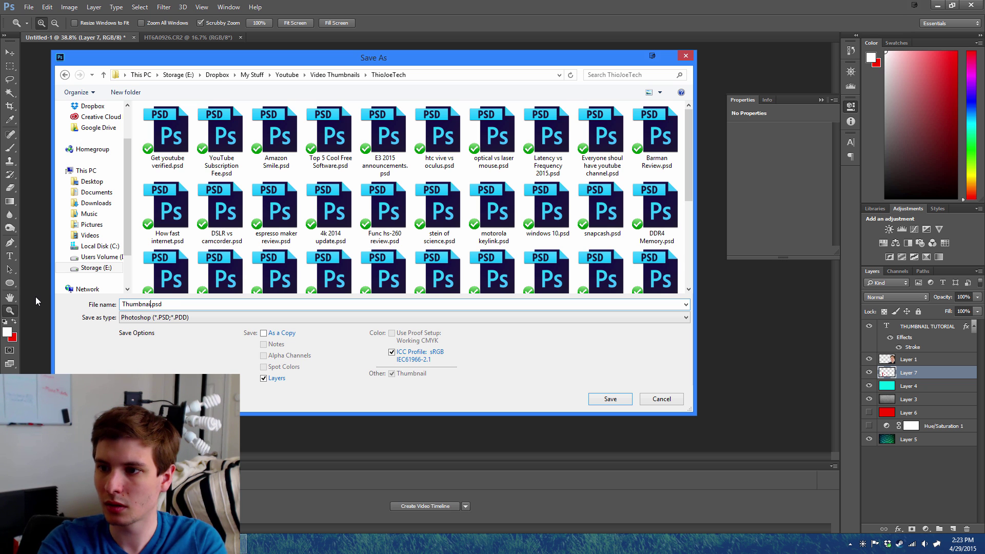
text(orial)
key(Return)
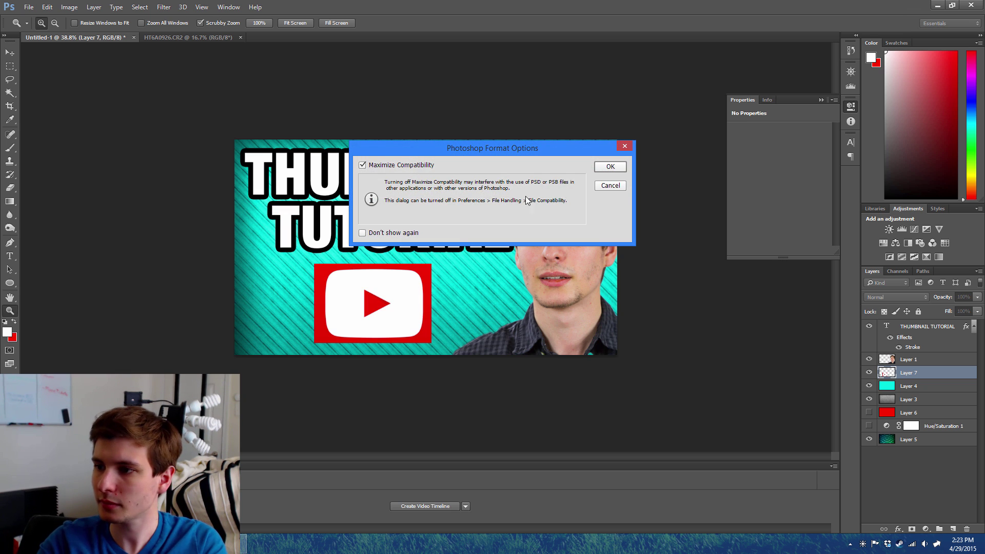
click(609, 167)
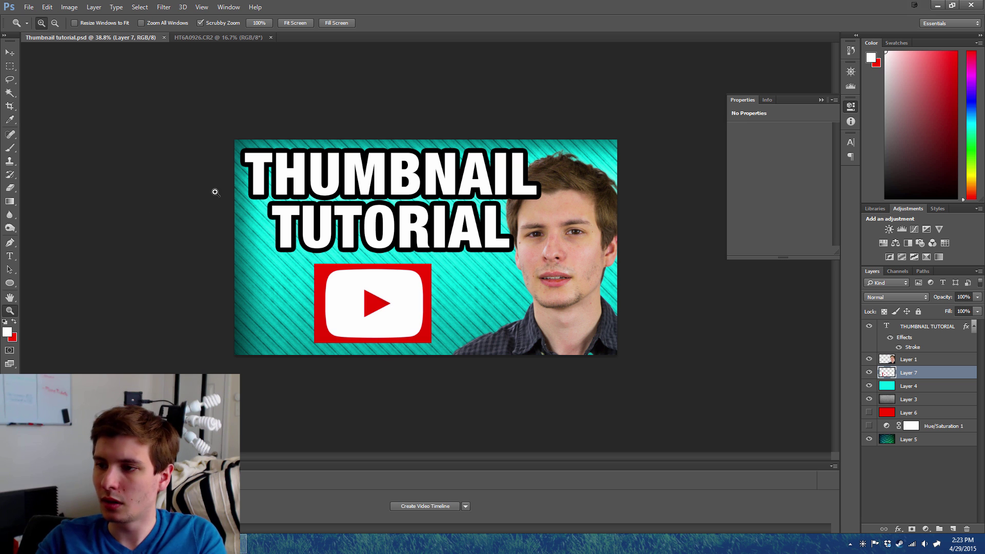
click(29, 7)
Save a PNG copy as Thumbnail tutorial.png, accepting the default PNG options.
click(63, 121)
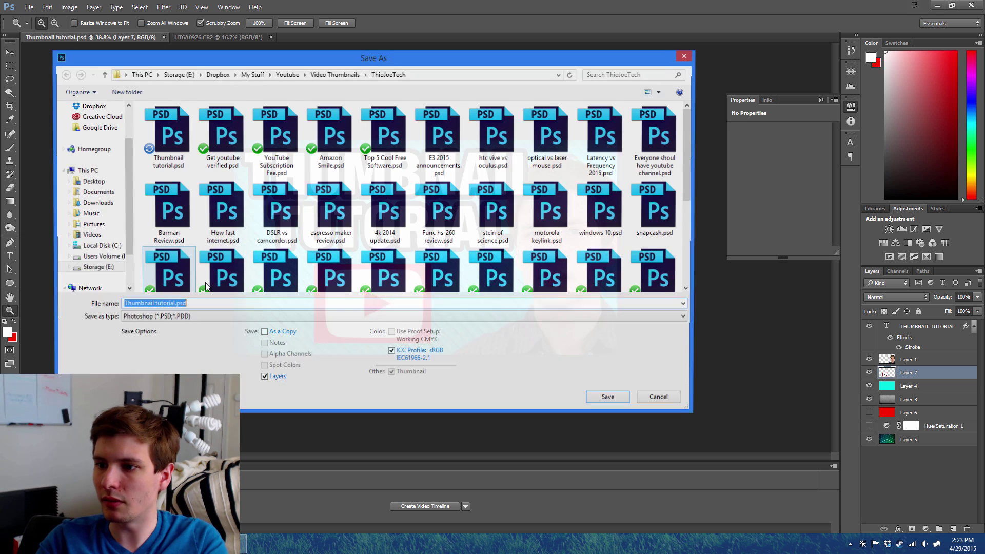
click(166, 318)
click(215, 444)
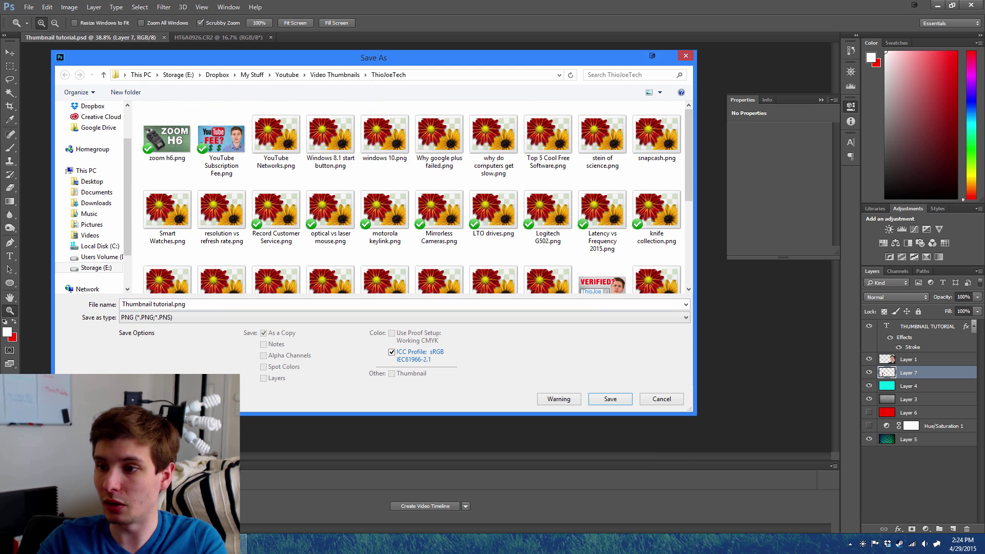
click(611, 398)
click(508, 207)
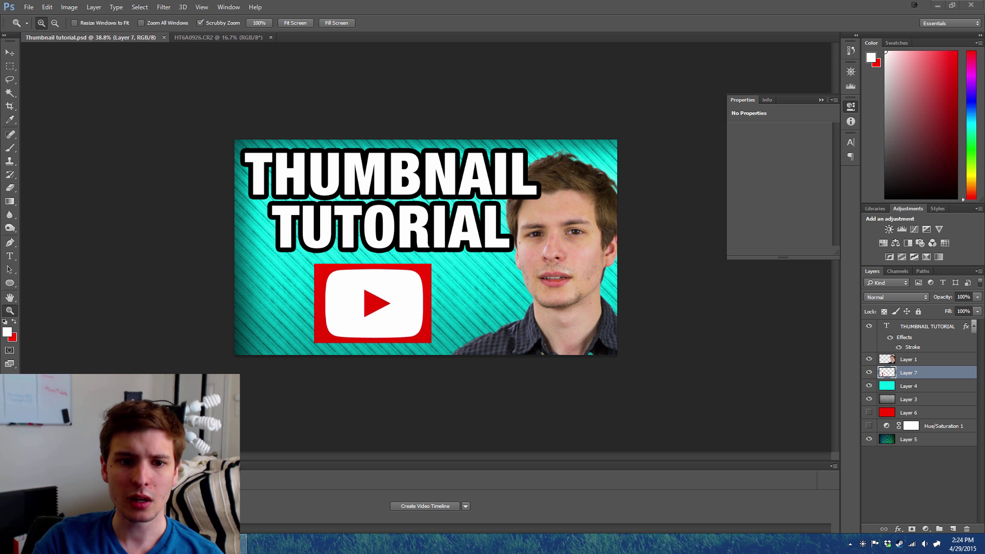
click(42, 541)
click(299, 218)
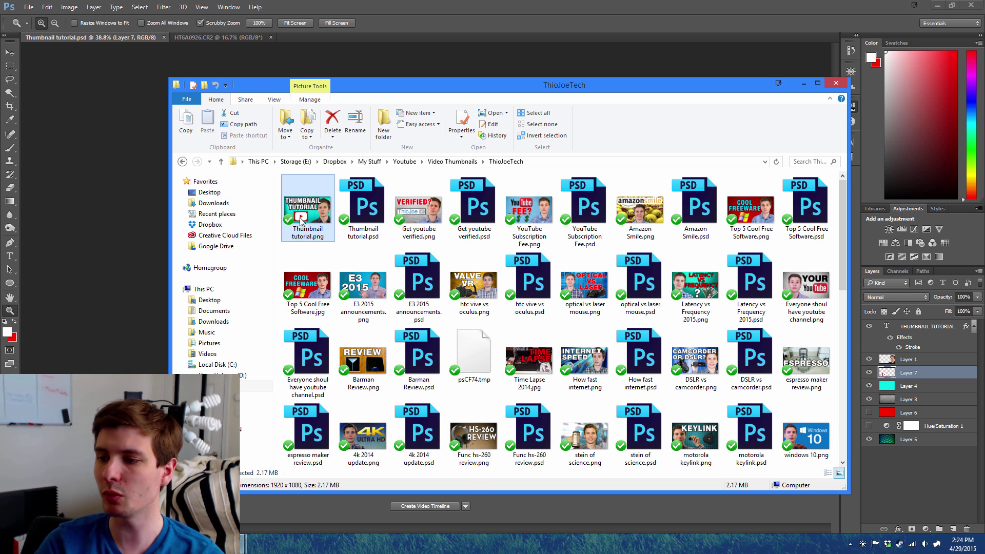
right_click(300, 221)
click(354, 527)
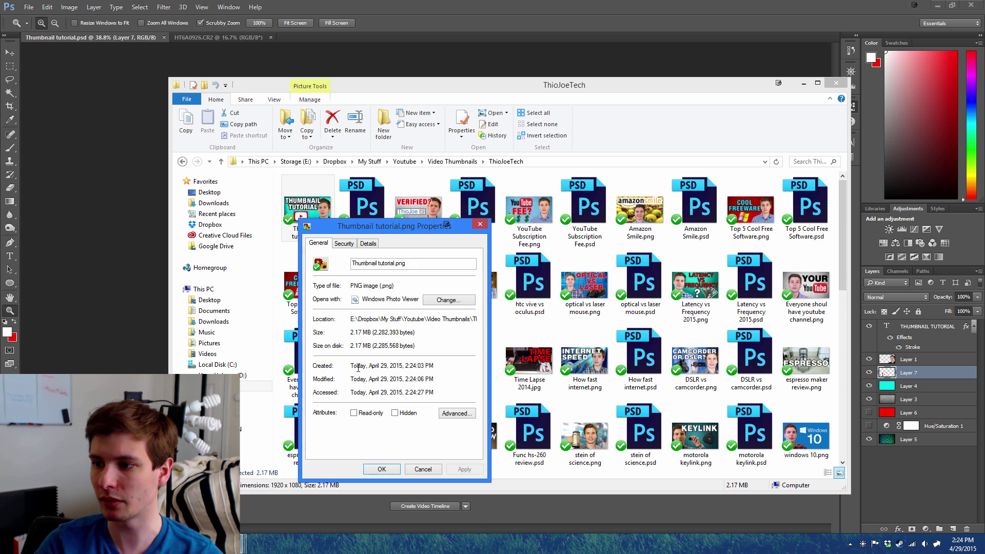
click(413, 470)
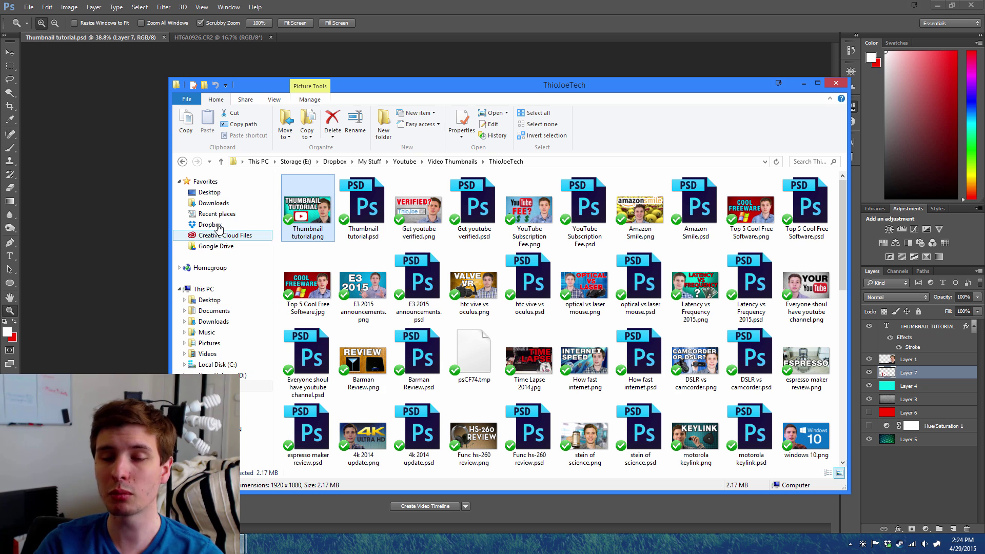
click(589, 64)
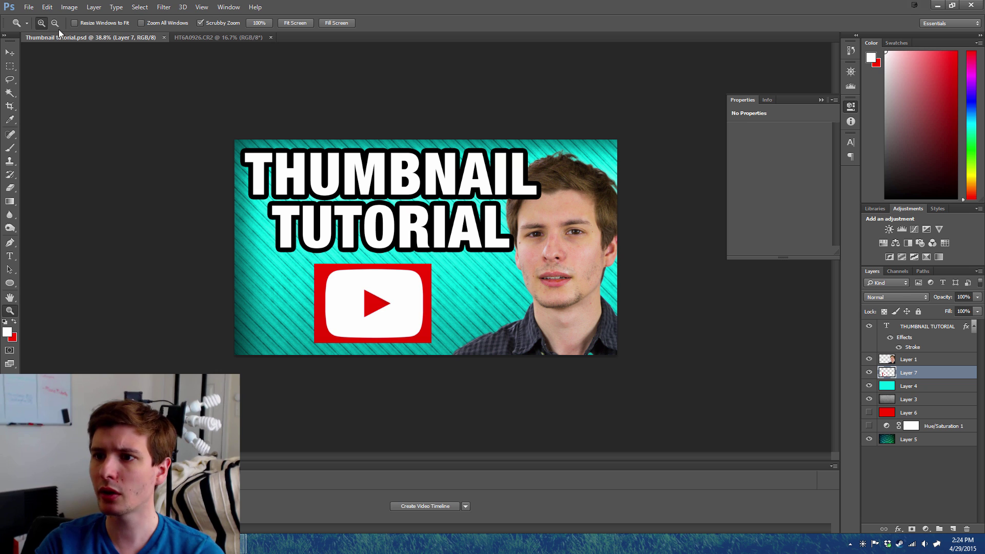
Start a PNG save replacing Thumbnail tutorial.png, then cancel at the PNG Options dialog.
click(29, 7)
click(43, 120)
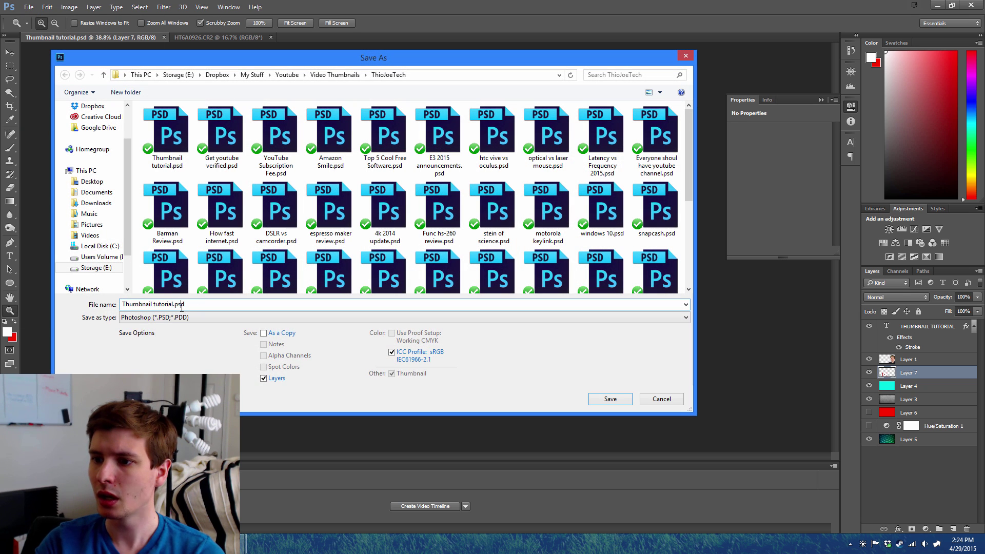
click(183, 317)
click(179, 458)
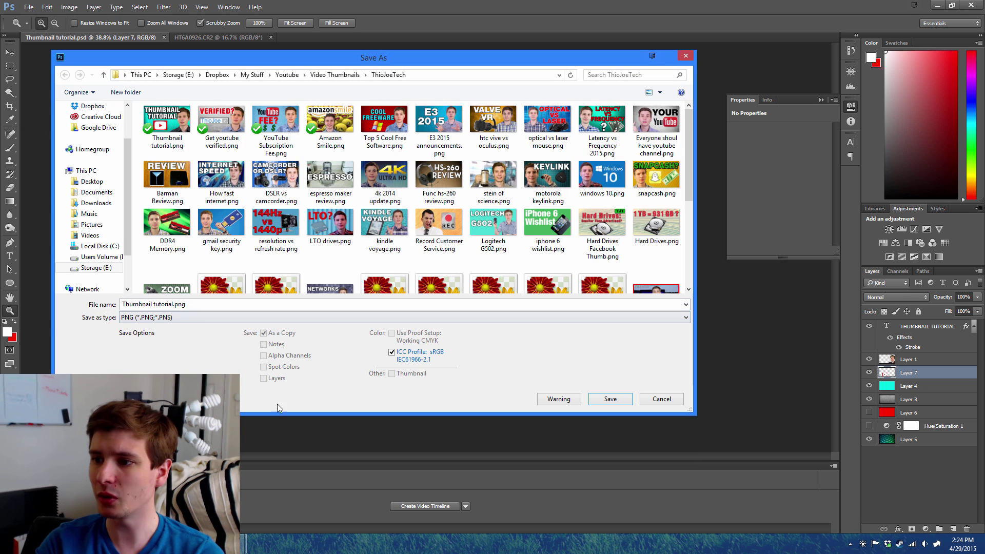
click(602, 400)
click(518, 272)
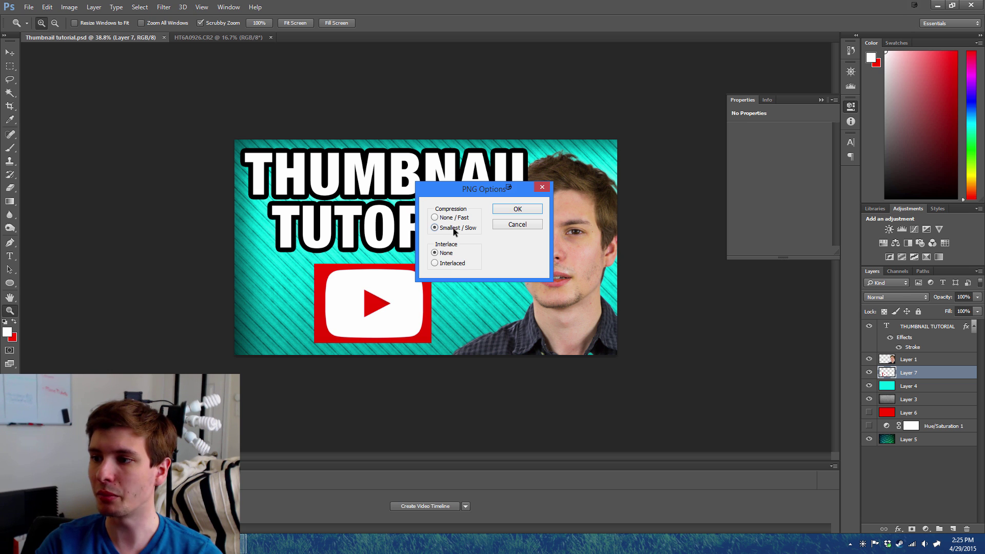
click(500, 226)
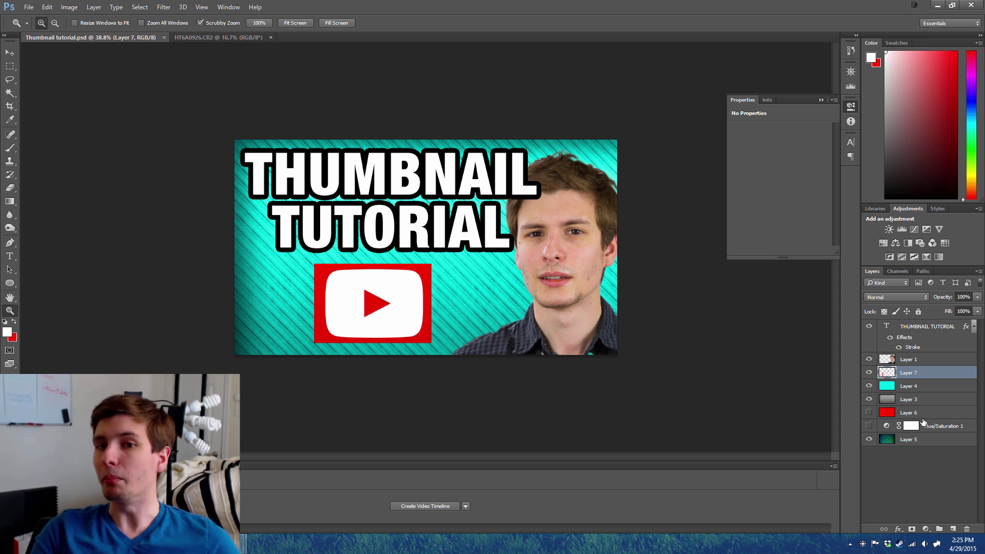
Add a Posterize layer above Layer 1 with Levels 36, comparing it on and off.
click(921, 364)
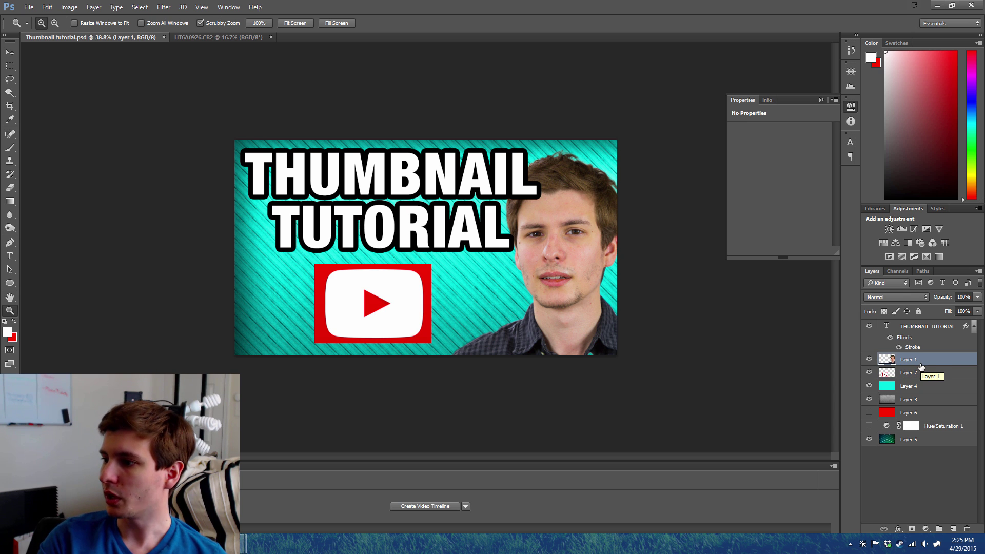
click(925, 529)
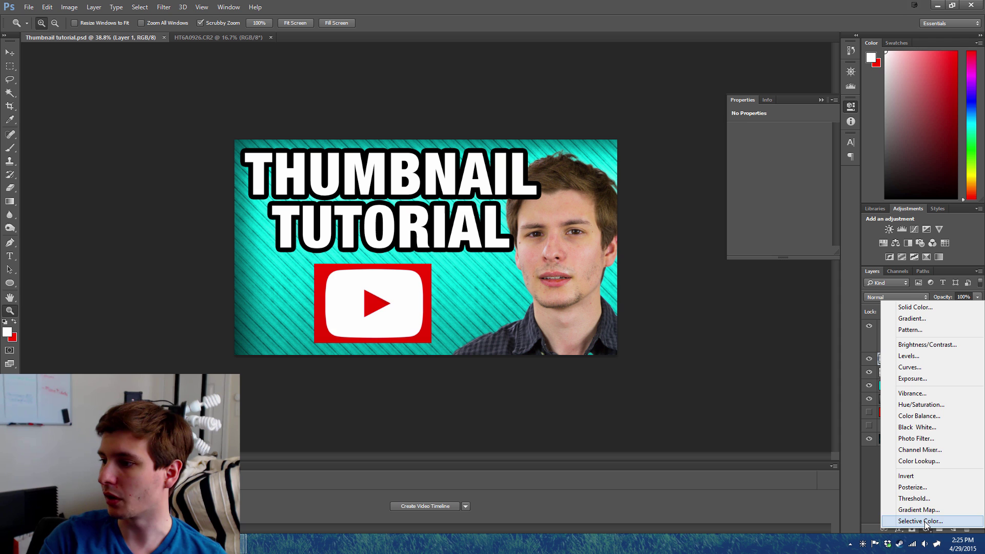
click(926, 489)
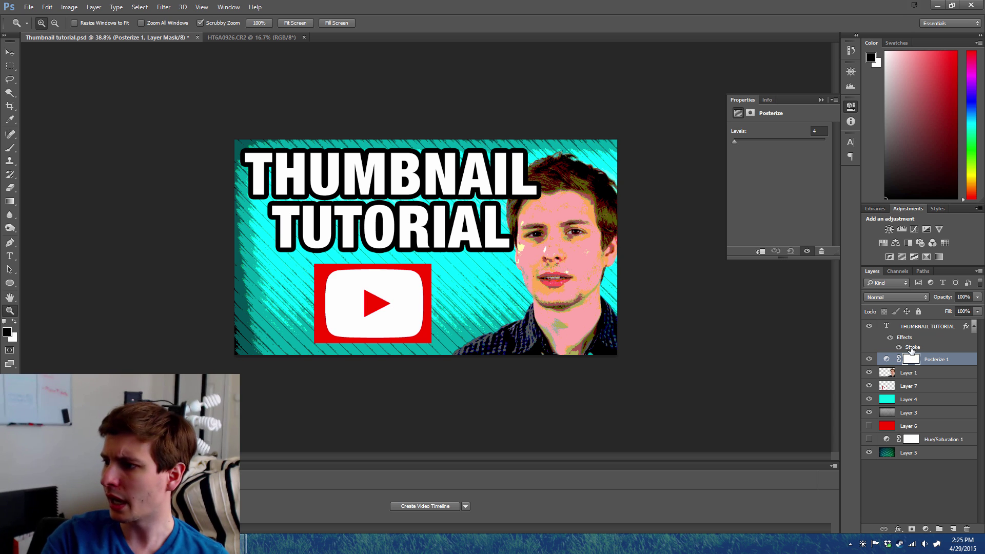
drag(734, 140, 802, 140)
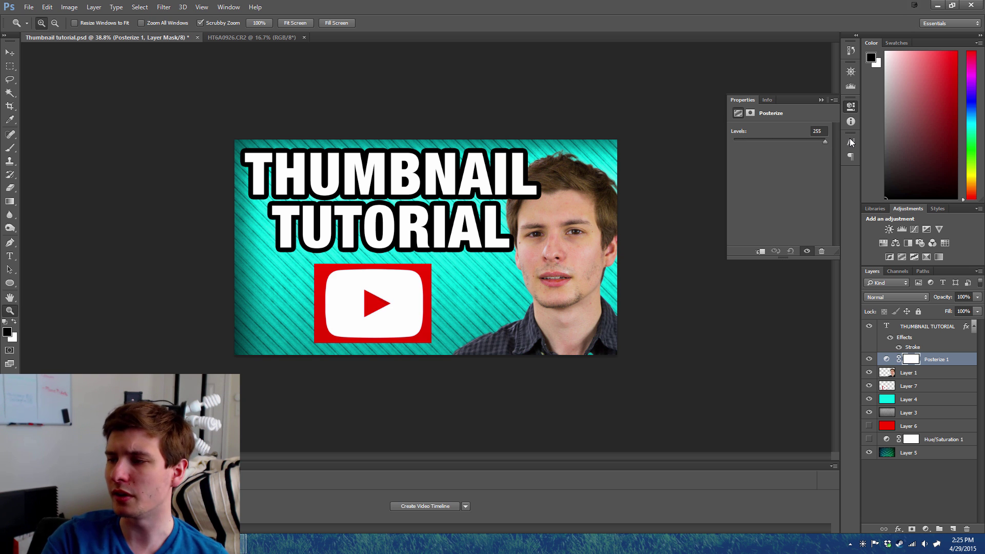
drag(825, 140, 763, 145)
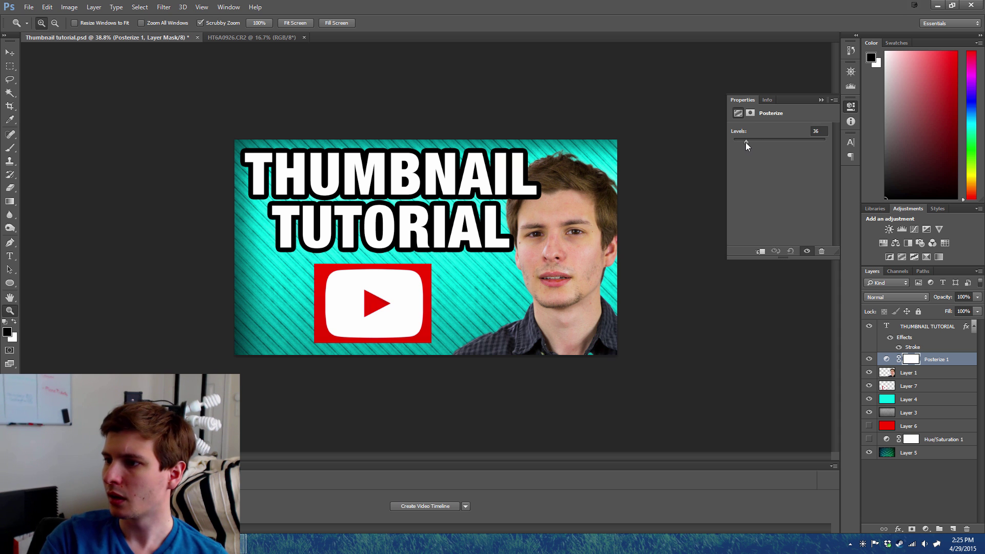
drag(738, 140, 737, 140)
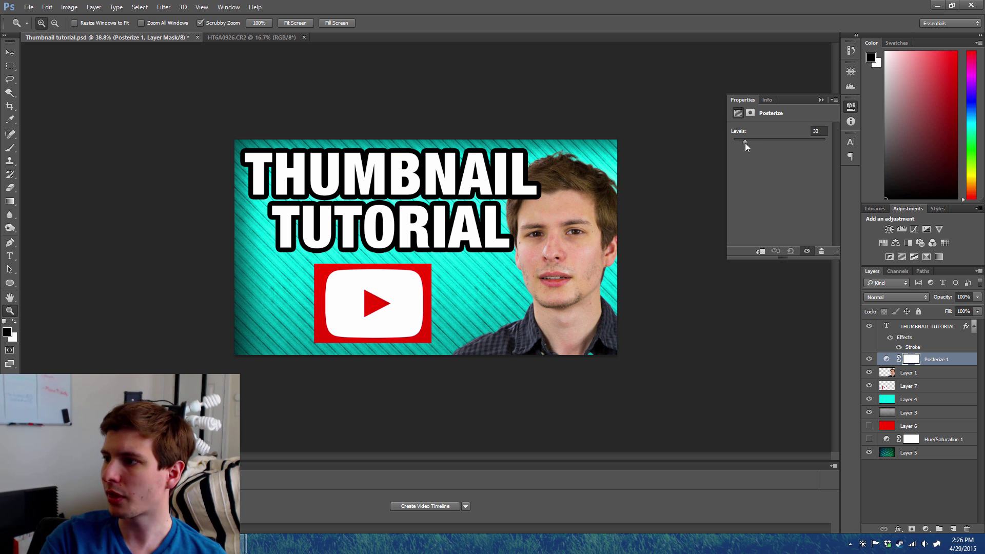
drag(746, 142, 747, 142)
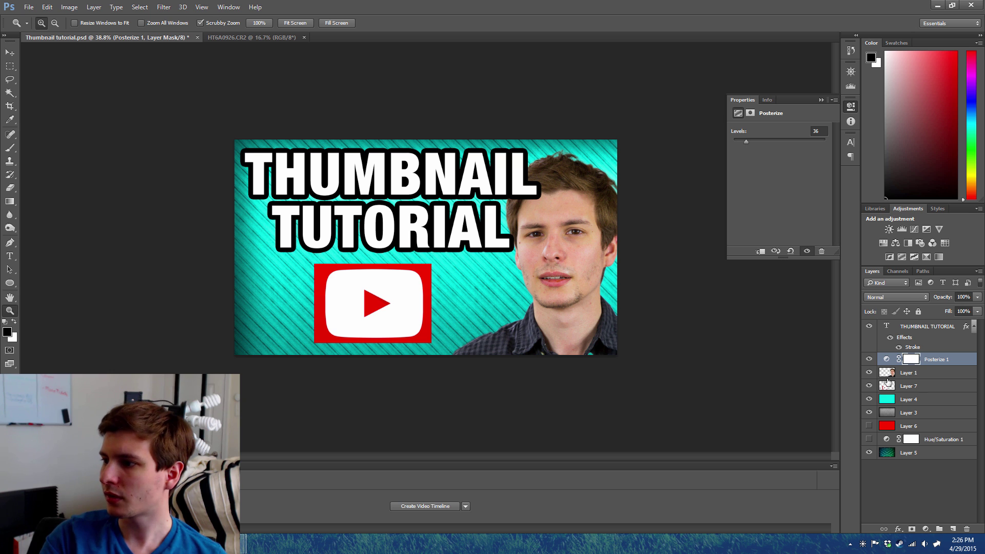
click(869, 361)
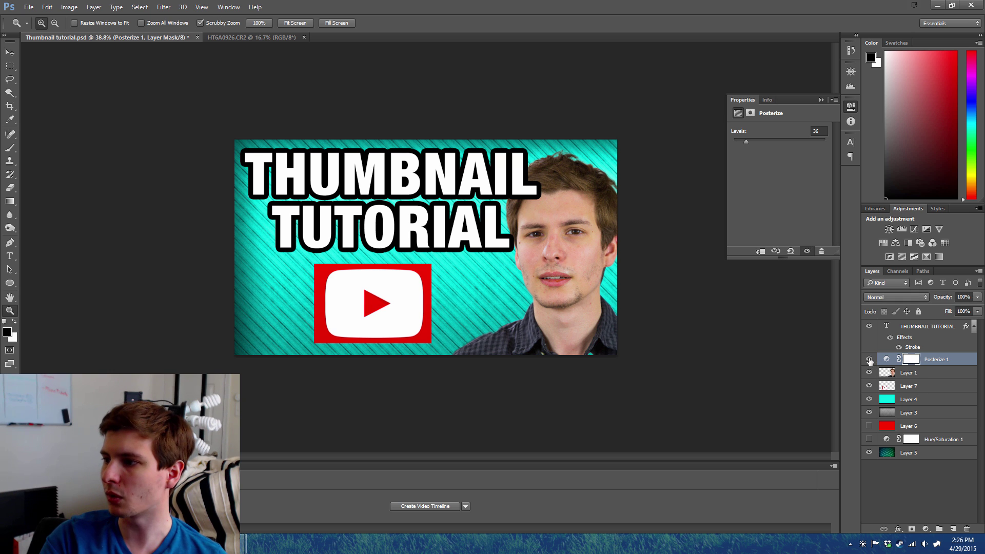
click(870, 360)
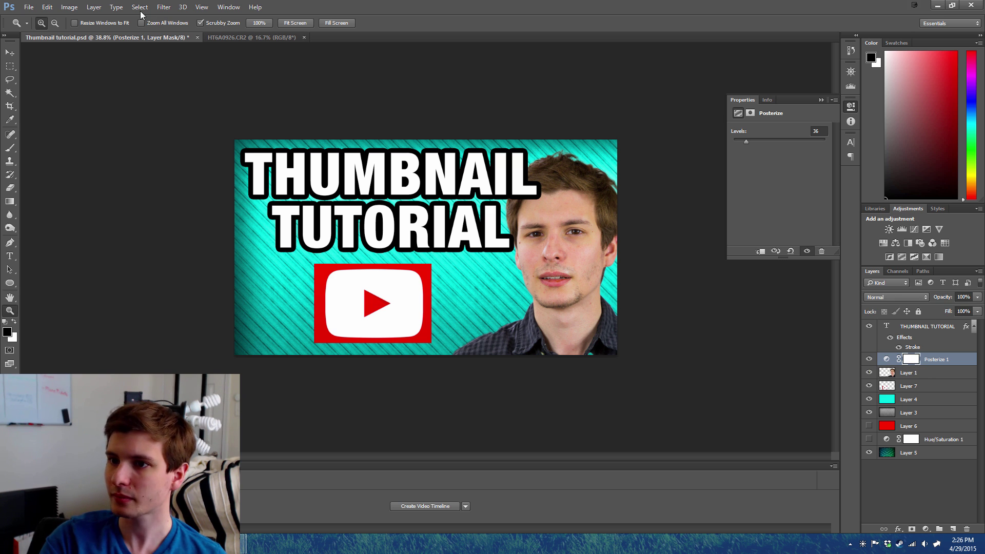
Save the thumbnail as PNG over the existing Thumbnail tutorial.png.
click(28, 6)
key(Escape)
click(28, 7)
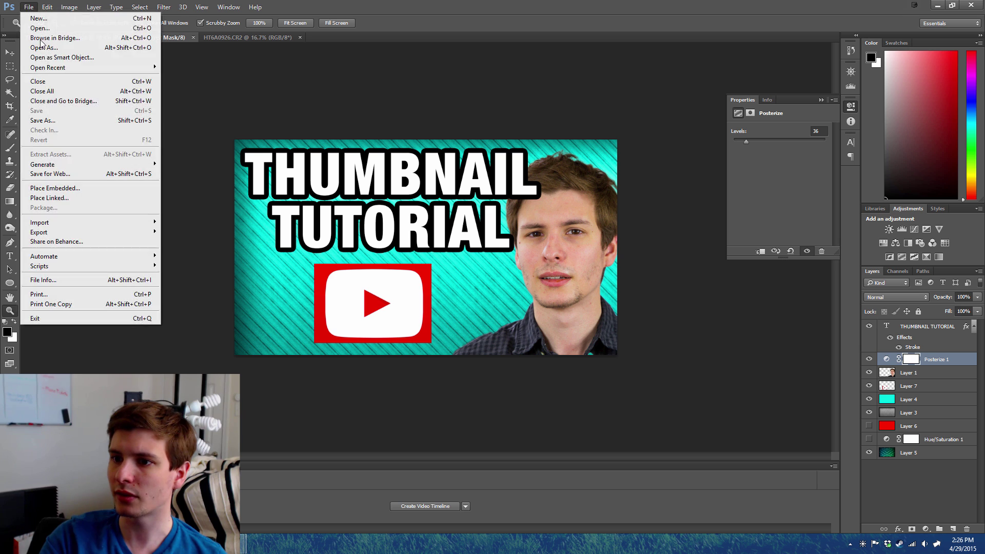
click(43, 120)
click(403, 317)
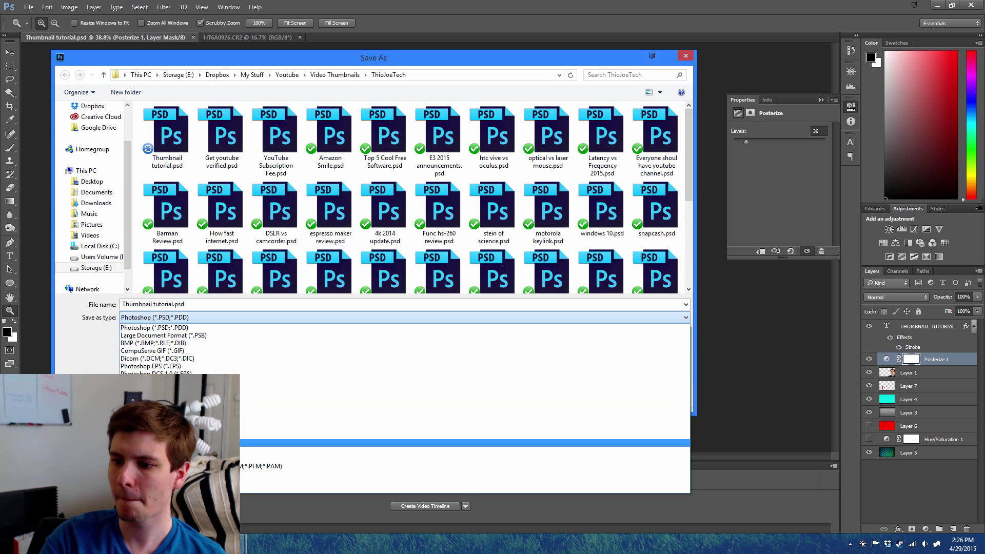
click(205, 459)
click(615, 403)
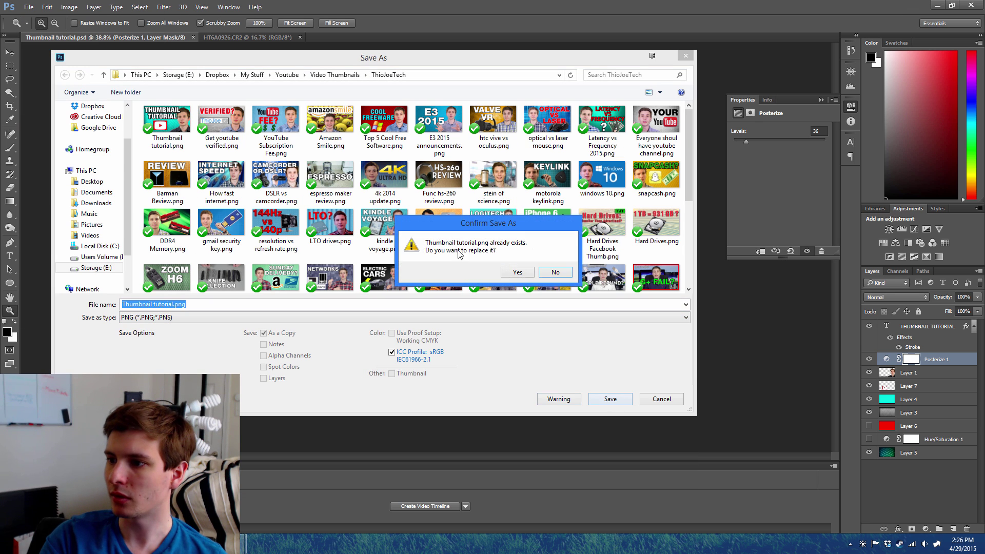
click(507, 273)
click(536, 208)
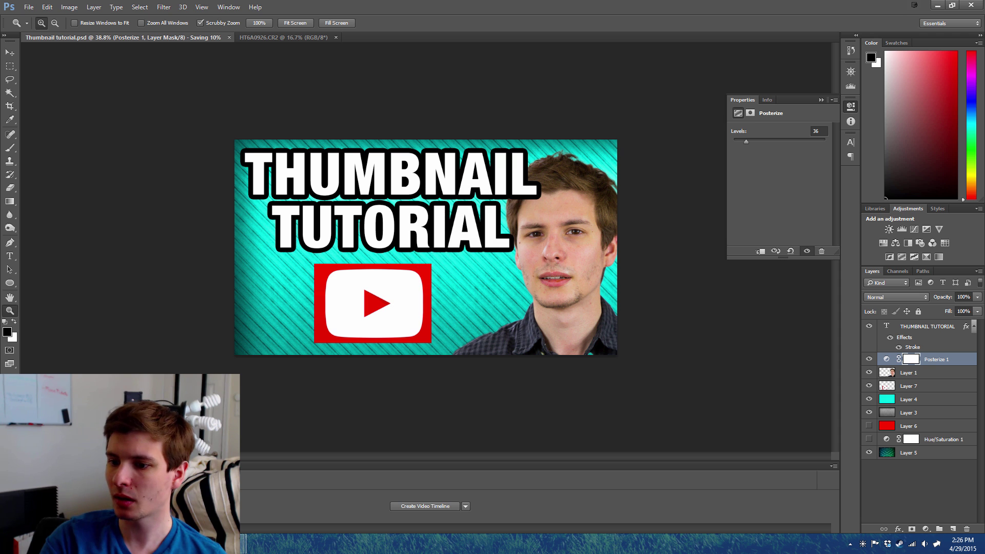
Check in the thumbnails folder that Thumbnail tutorial.png is 1.62 MB, then return to Photoshop.
mouse_move(243, 543)
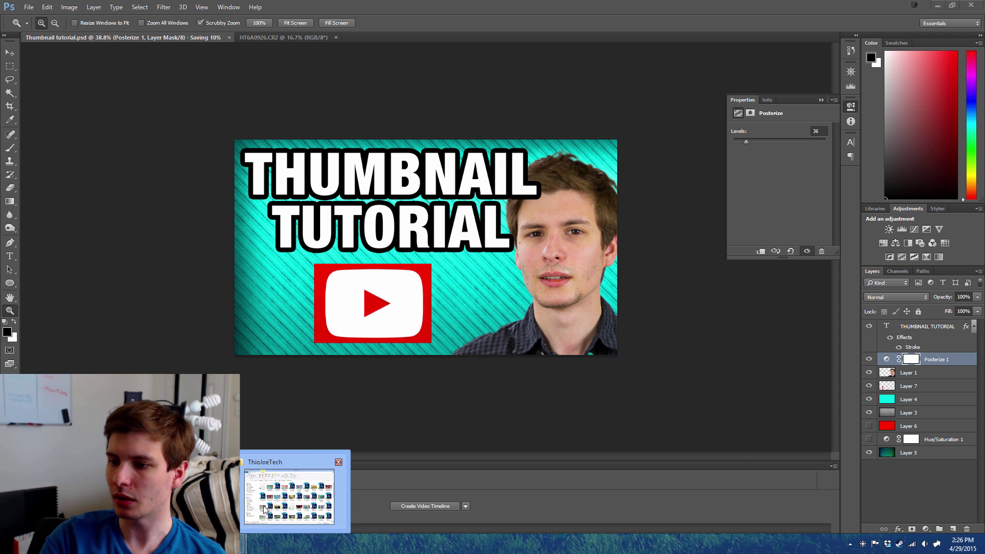
click(264, 509)
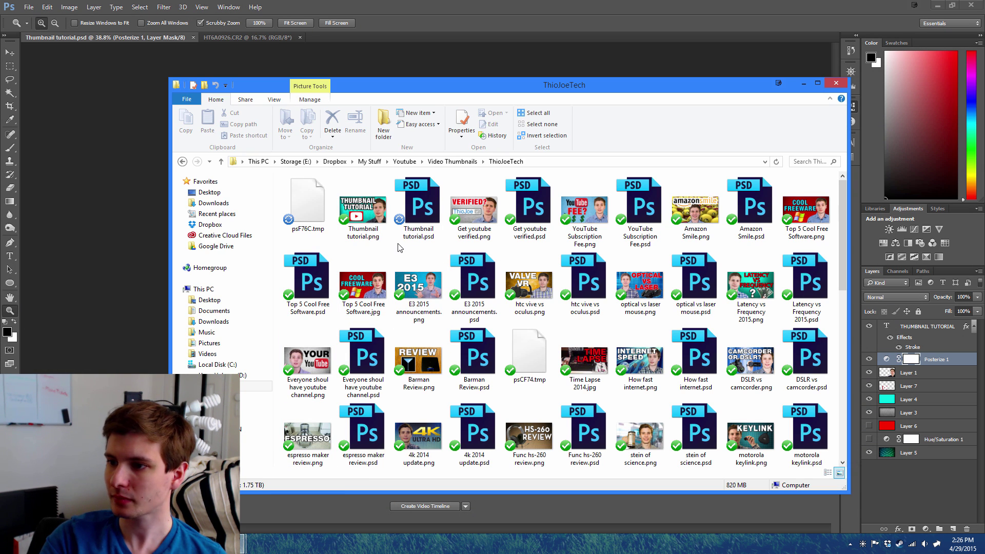
click(307, 228)
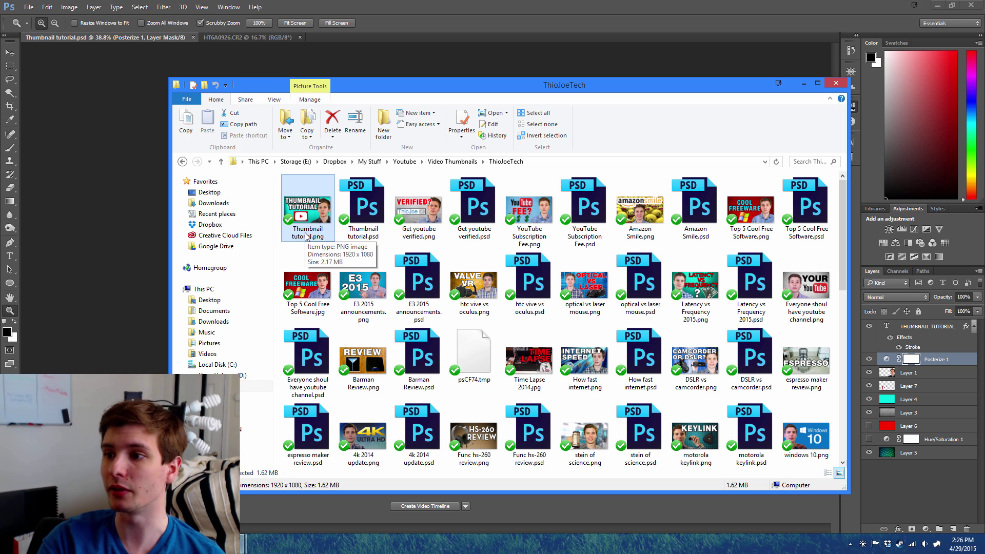
click(146, 211)
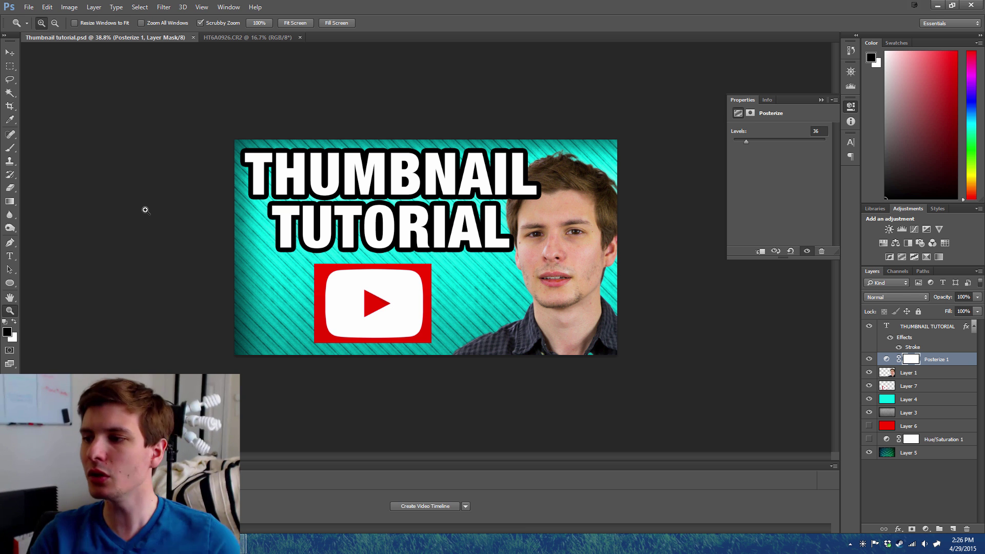
key(ctrl+plus)
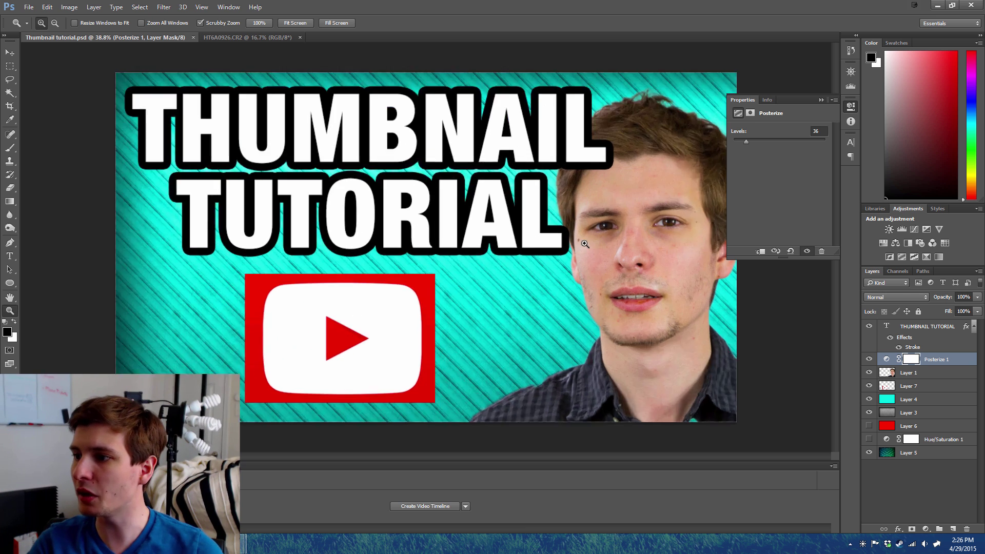
drag(585, 244, 597, 243)
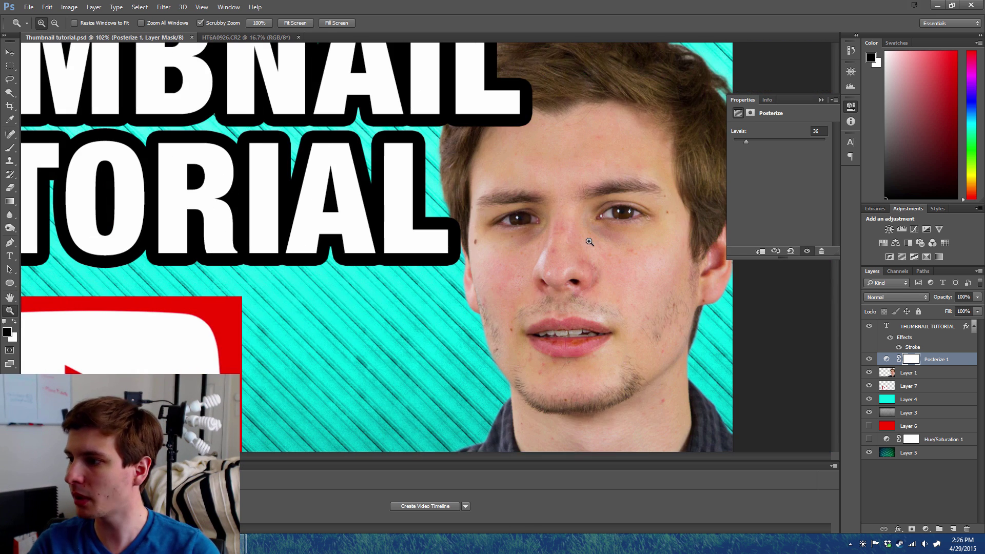
click(869, 359)
click(869, 359)
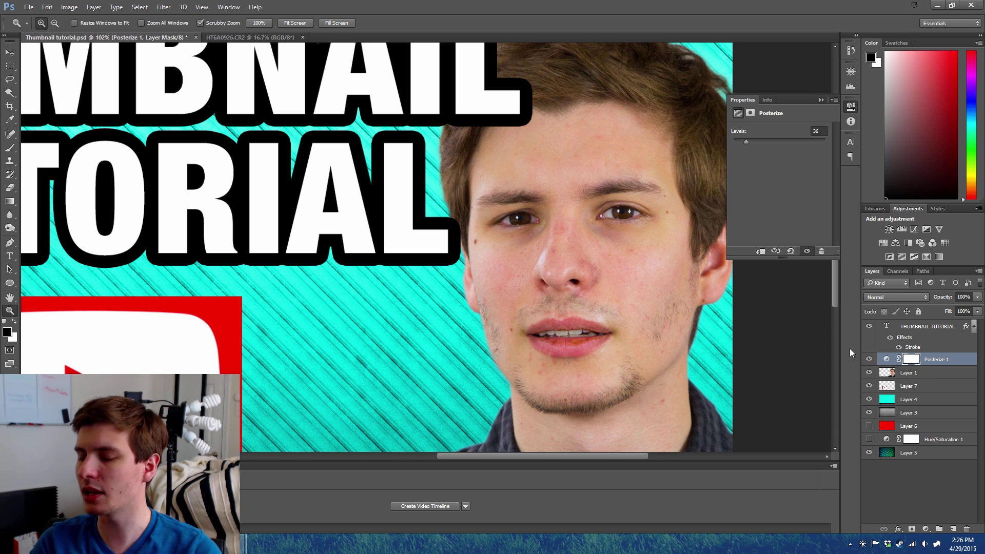
drag(472, 322, 430, 310)
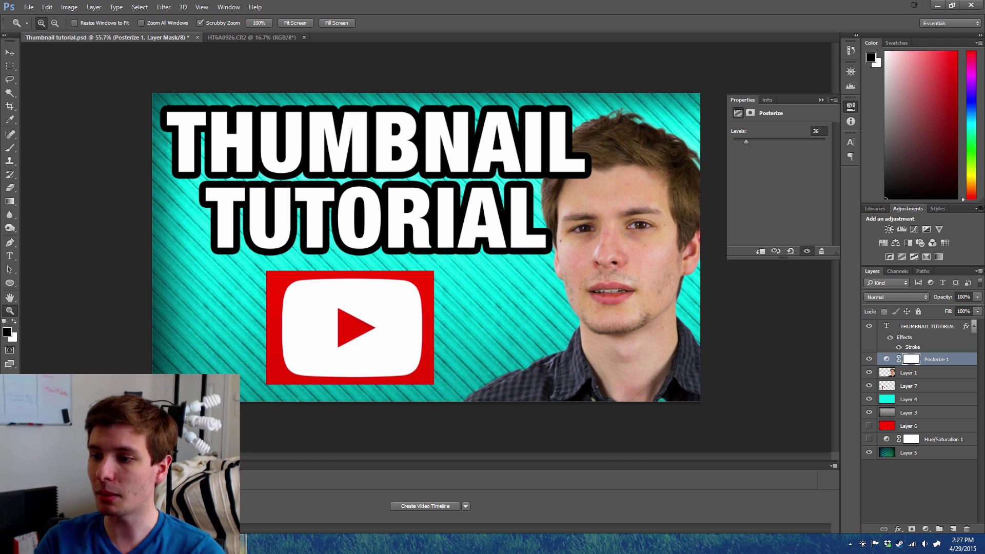
mouse_move(241, 542)
click(295, 490)
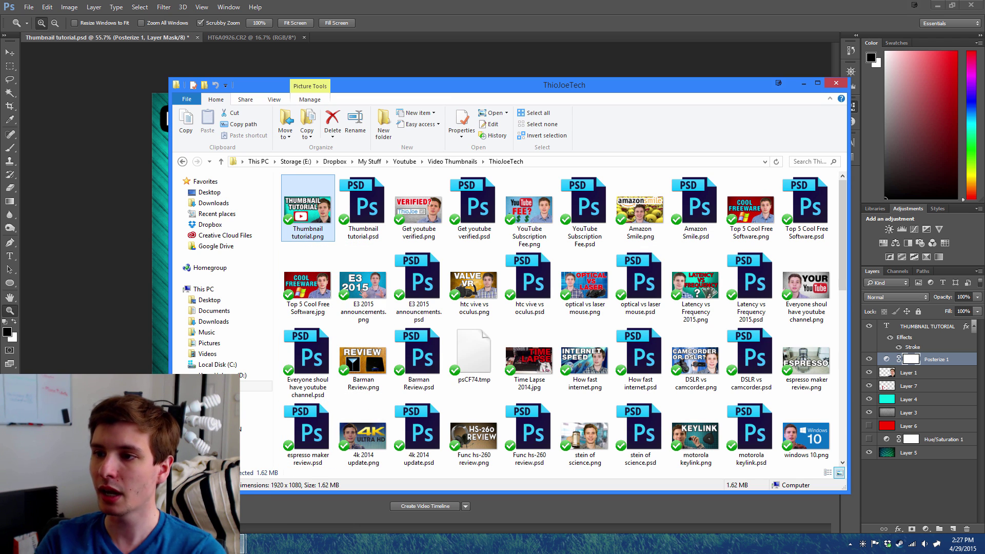
click(297, 16)
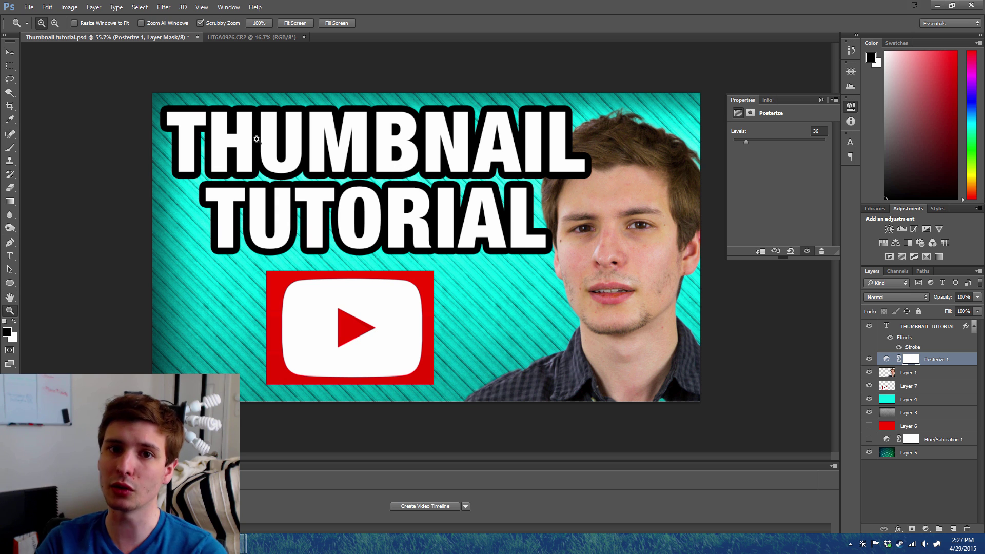